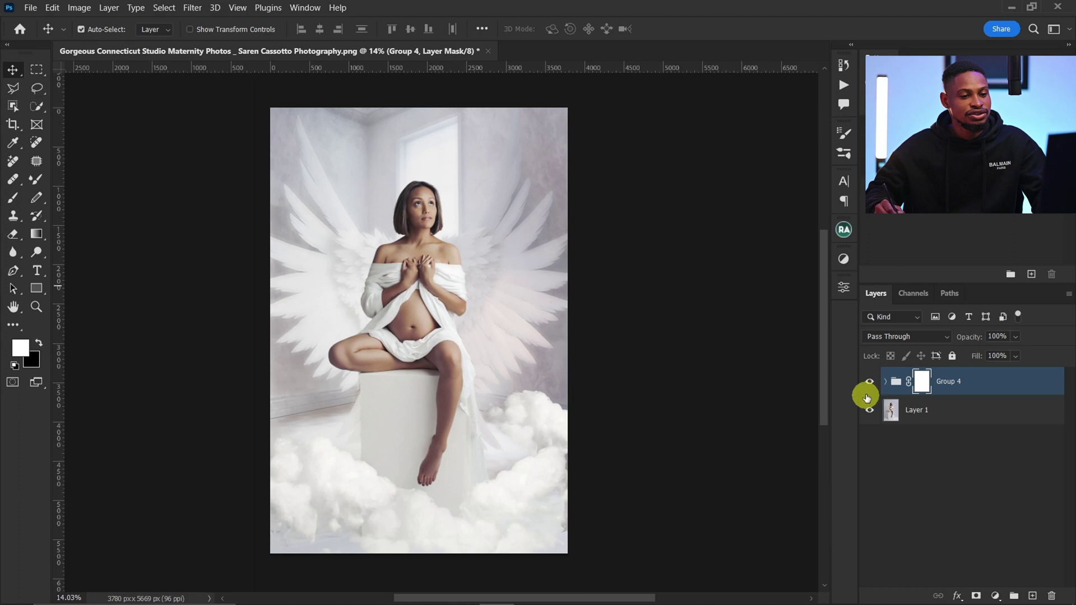
- Delete Group 4, the wings-and-clouds group, and duplicate Layer 1 as Layer 1 copy
left_click(870, 382)
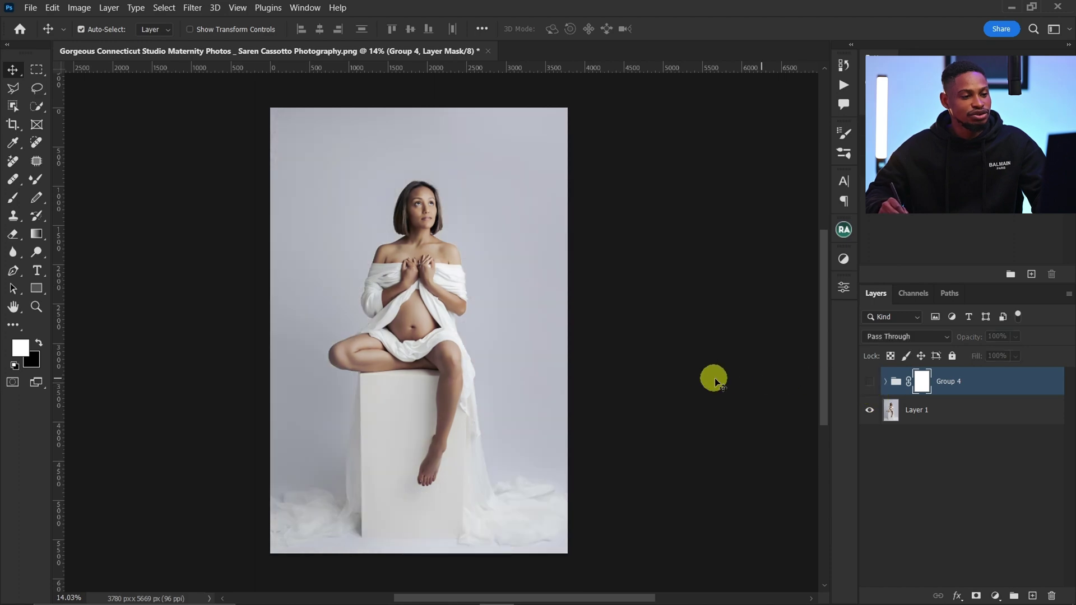
left_click(869, 381)
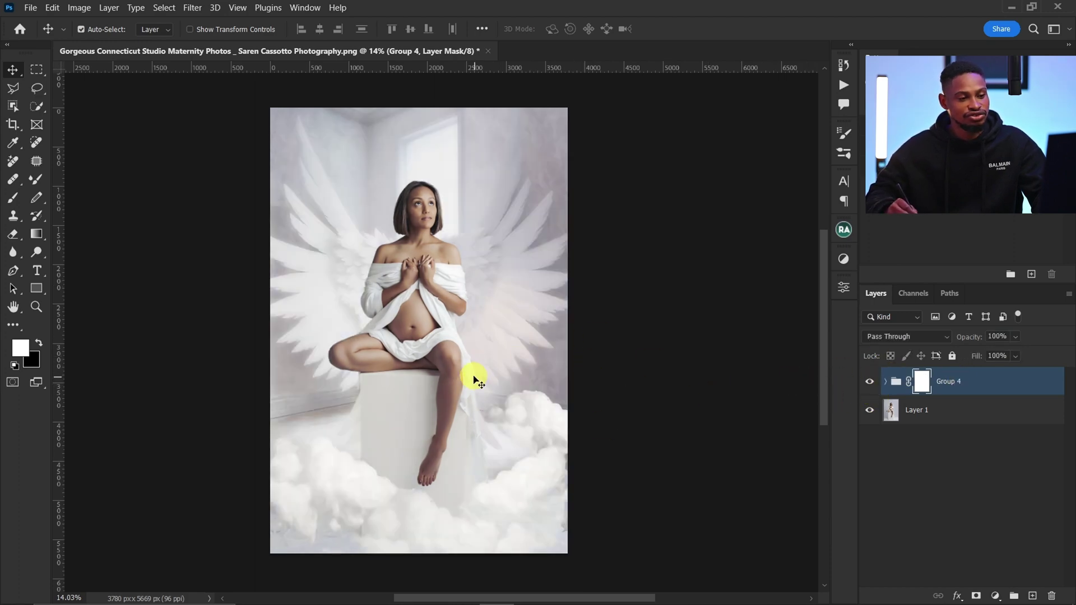
key("Delete")
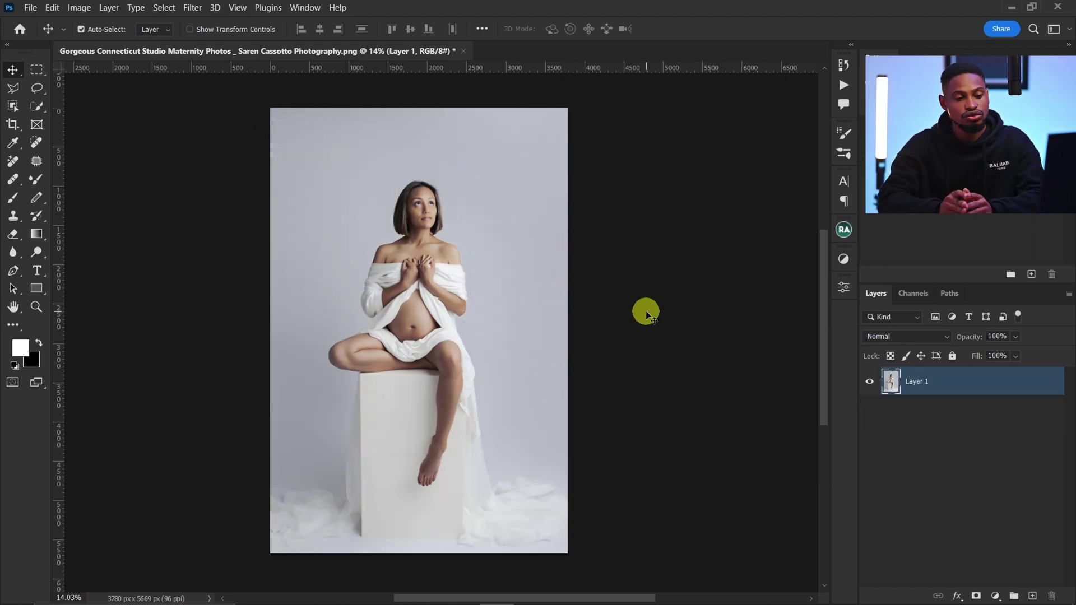
key("ctrl")
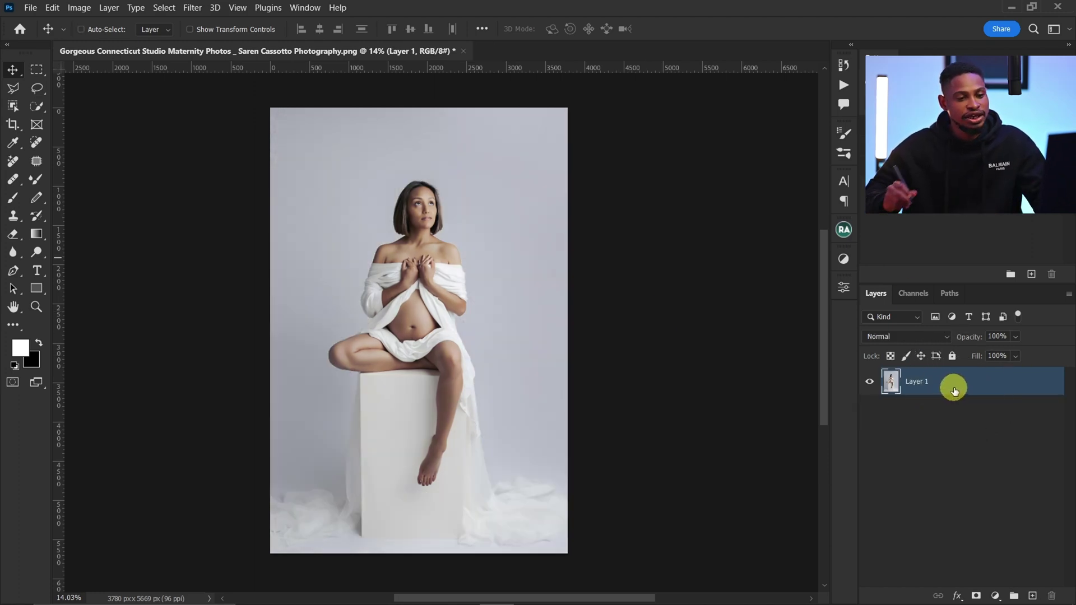
key("ctrl+j")
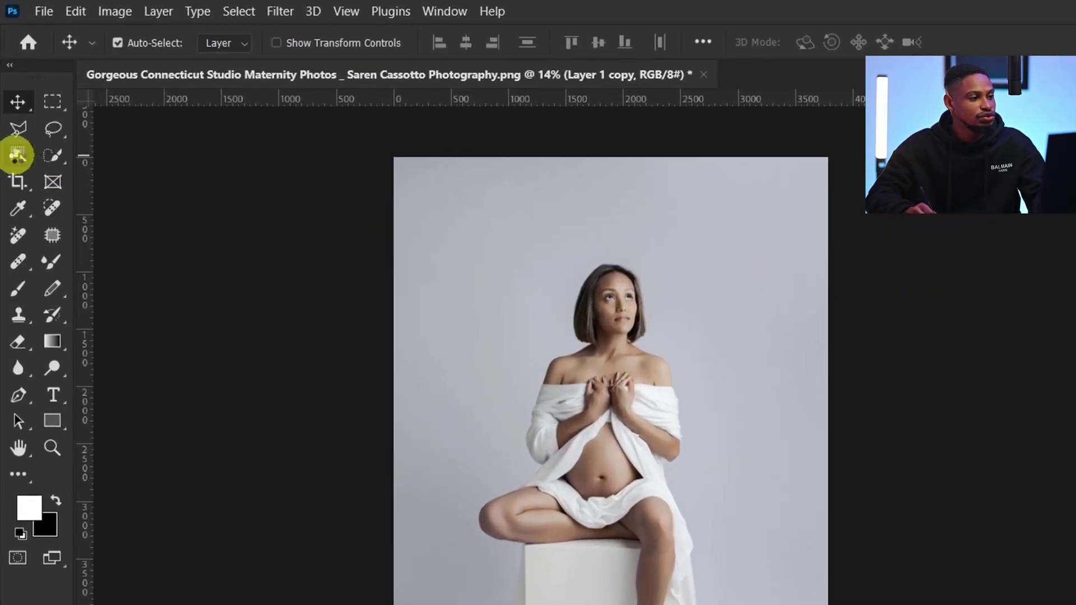
- Select the pregnant woman using Object Selection's Select Subject with Cloud processing
left_click(16, 156)
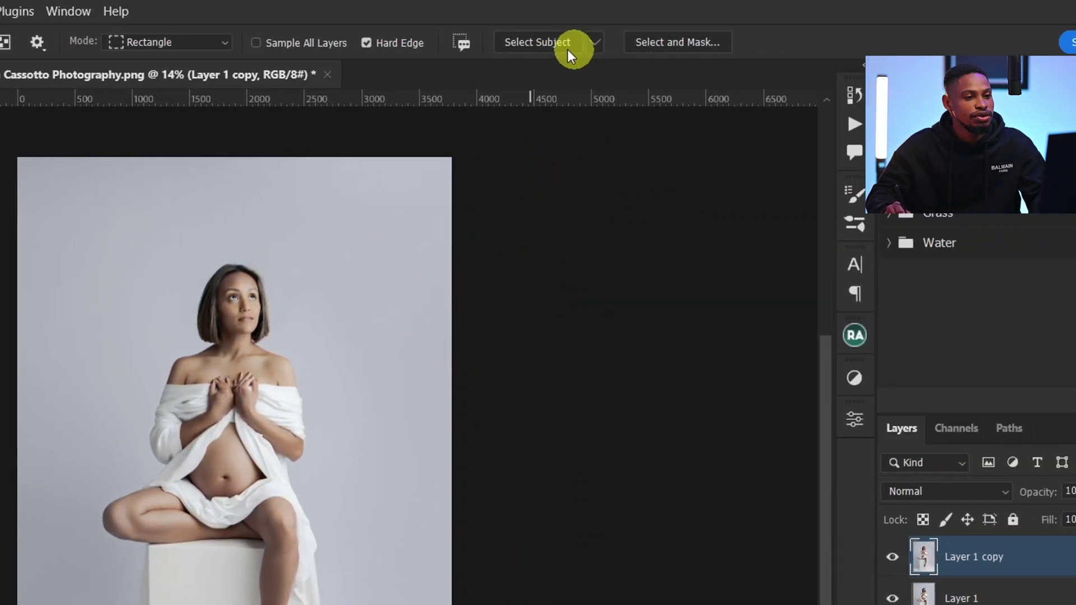
left_click(595, 43)
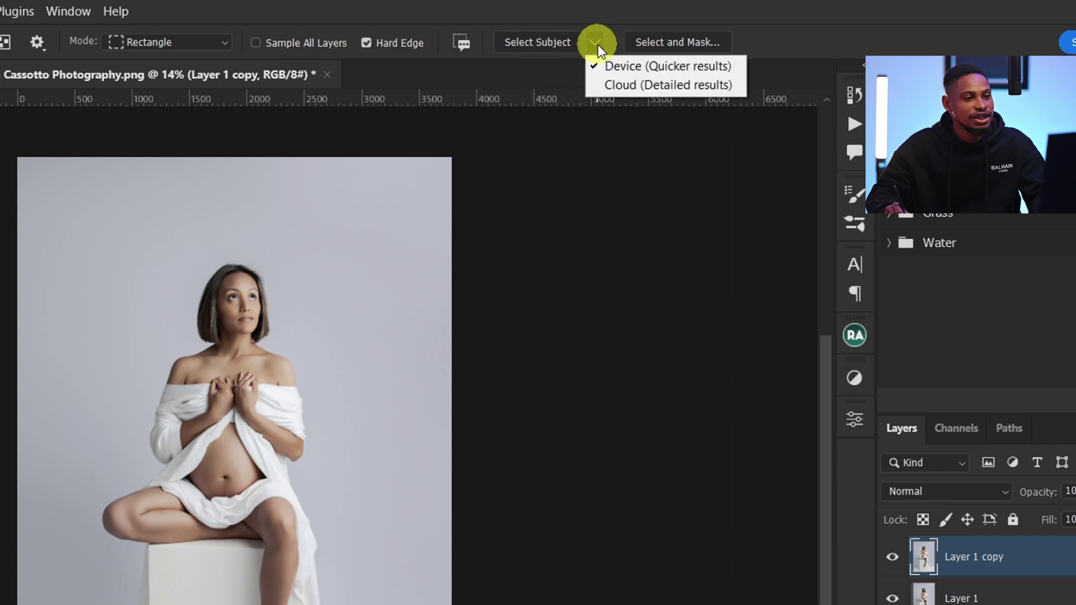
left_click(651, 84)
left_click(540, 47)
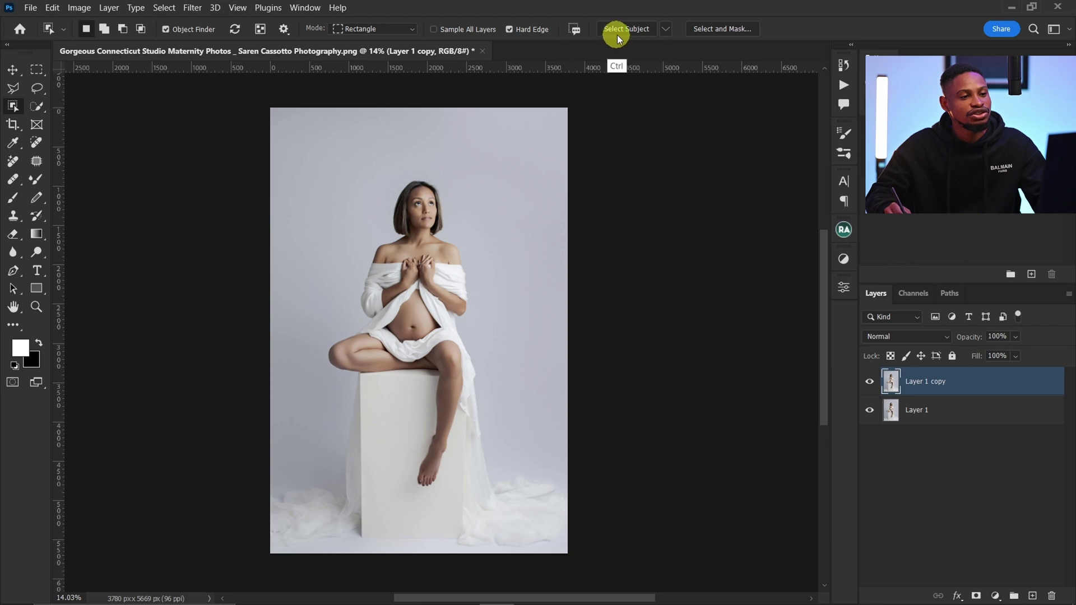
left_click(623, 34)
key("v")
scroll(378, 305, "up", 5)
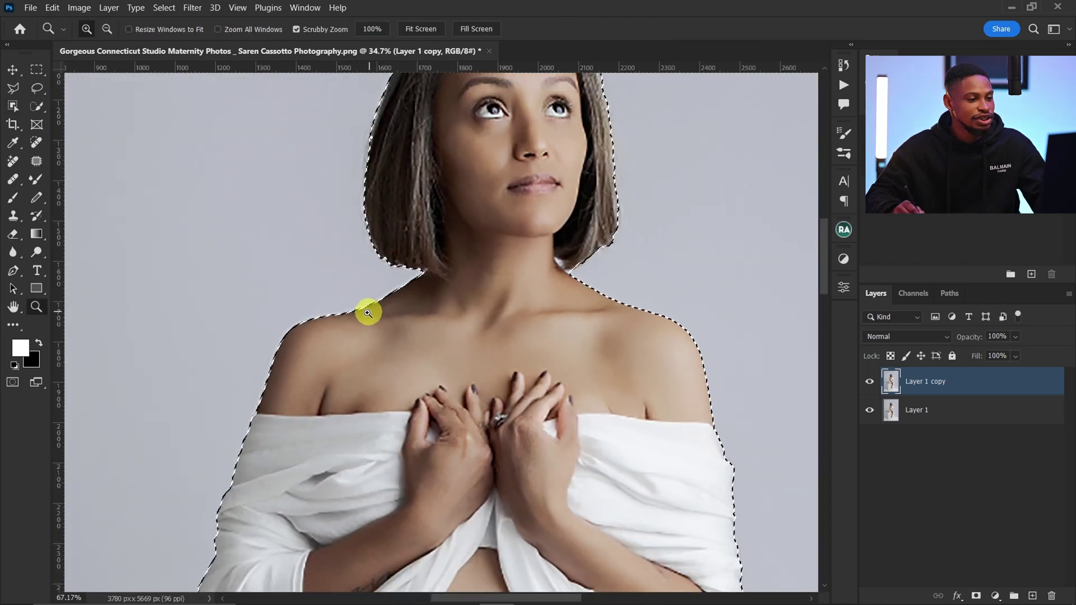
- Start an add-mode Polygonal Lasso outline along the top edge of the fabric left of the stool
left_click_drag(514, 386, 538, 161)
left_click_drag(420, 446, 473, 221)
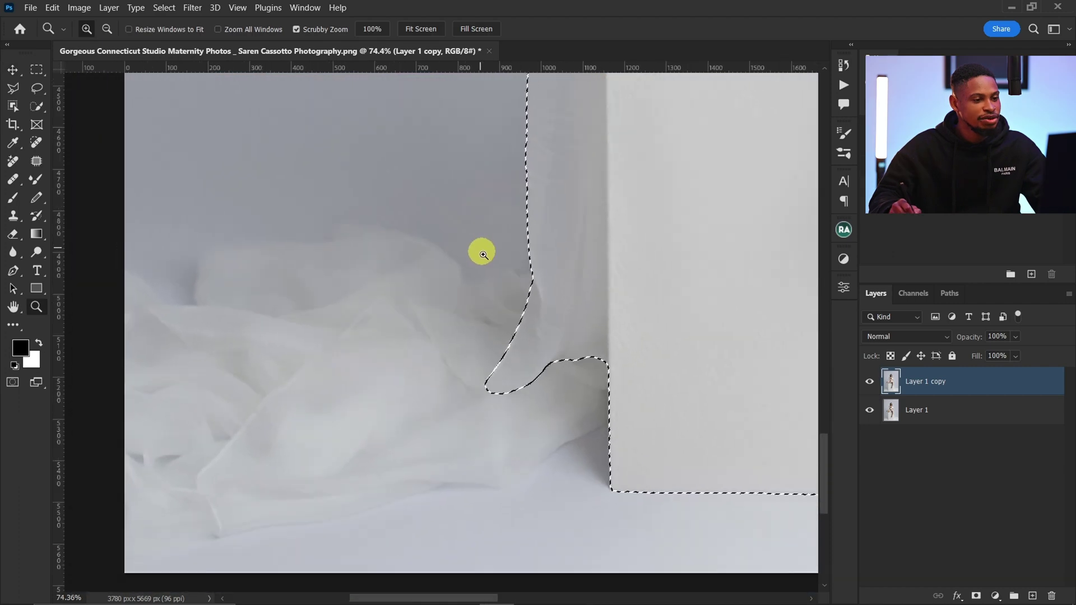
key("l")
key("x")
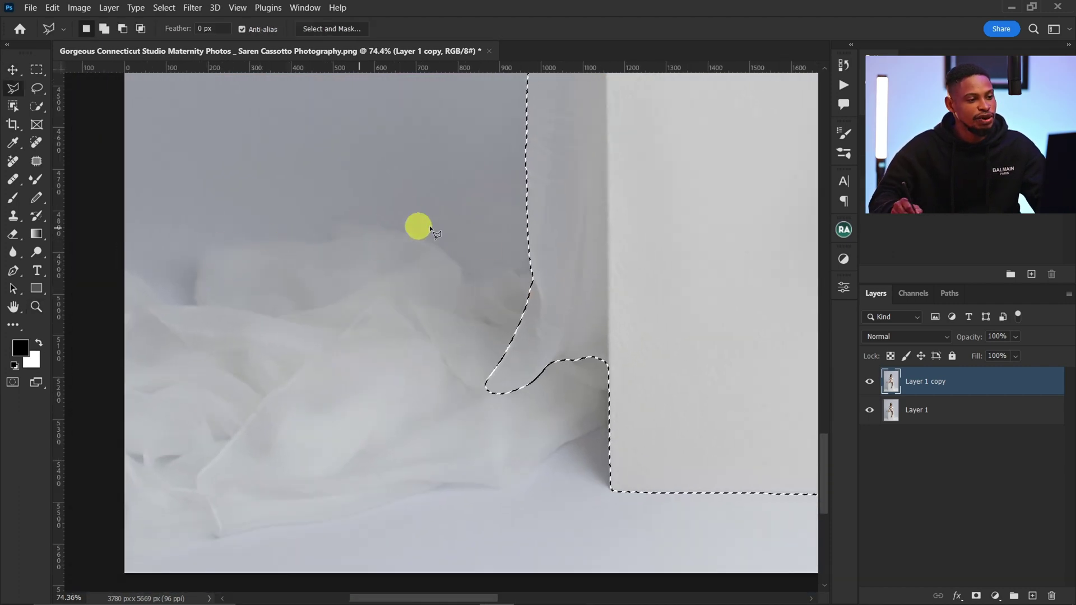
key("w")
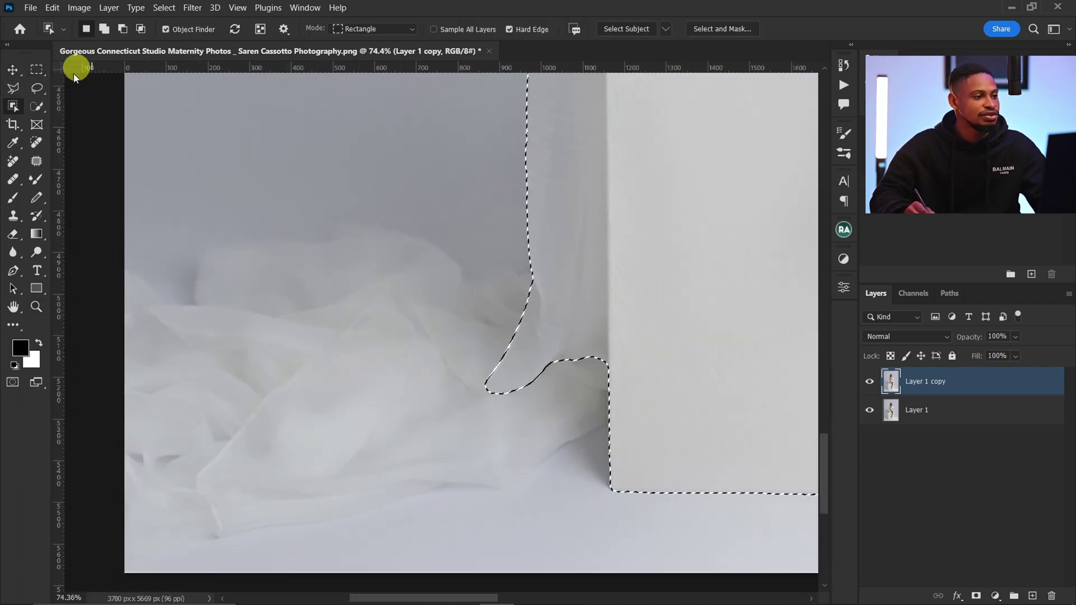
left_click(12, 89)
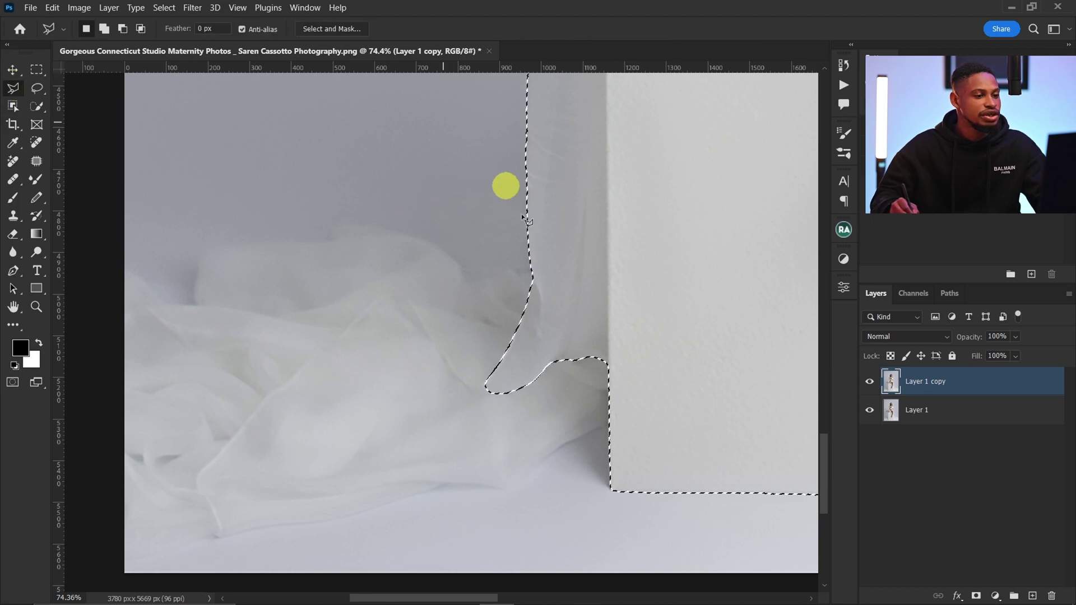
key("shift")
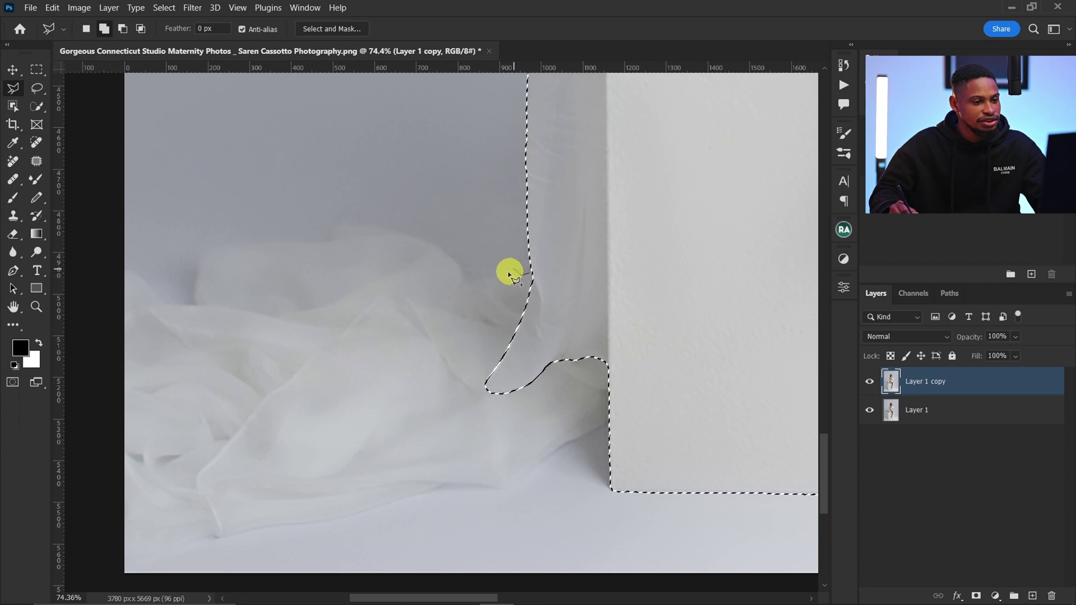
left_click(515, 270)
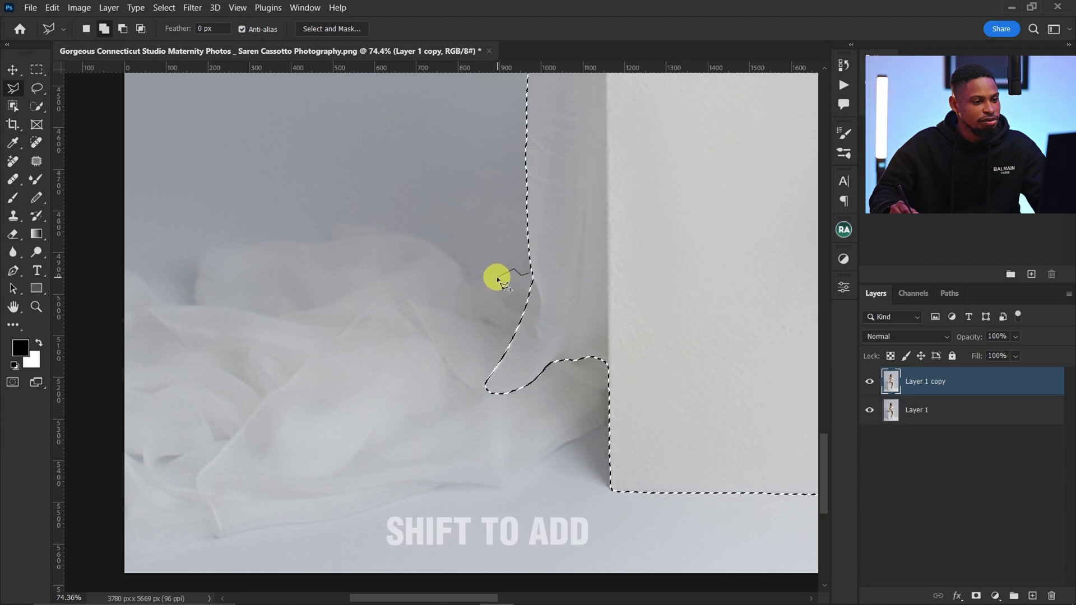
left_click(458, 261)
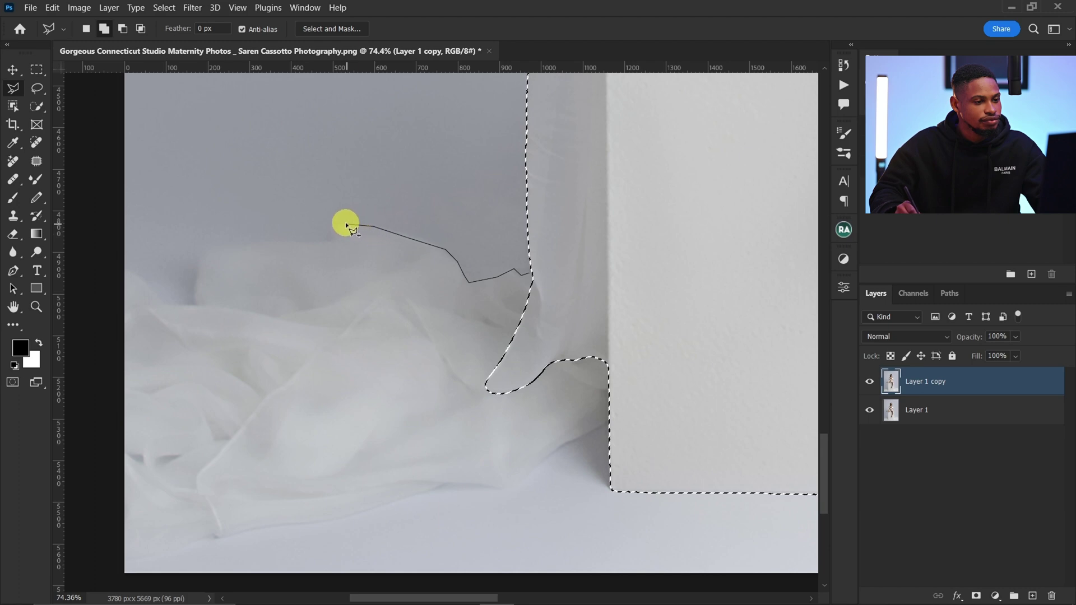
left_click(334, 236)
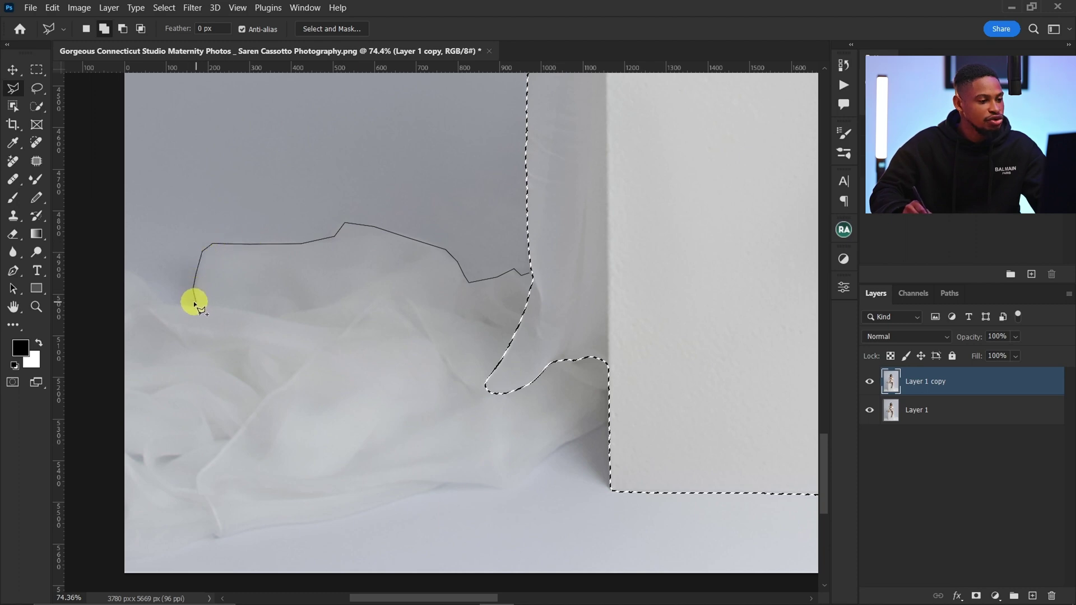
left_click(158, 303)
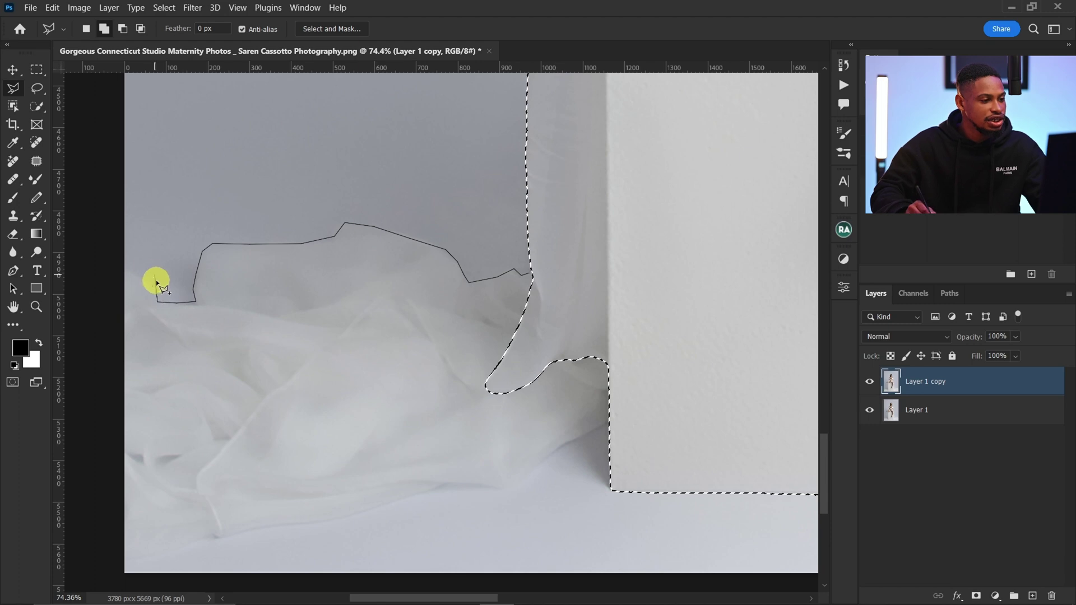
left_click(143, 286)
left_click(121, 273)
left_click(105, 289)
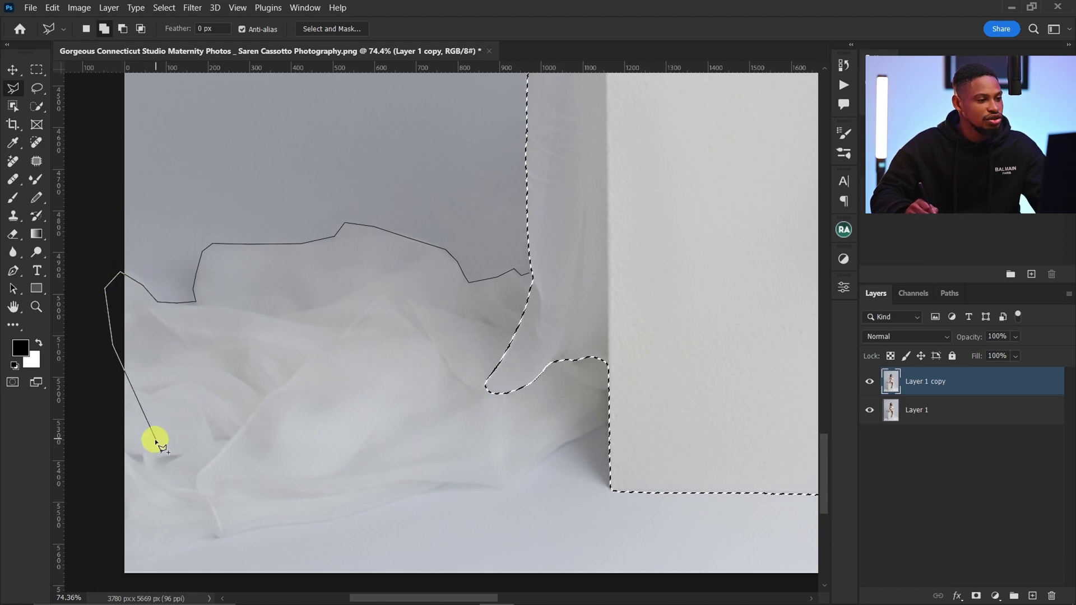
- Trace the fabric's bottom edge back to the stool and close the outline to add it
left_click(107, 440)
scroll(129, 291, "down", 5)
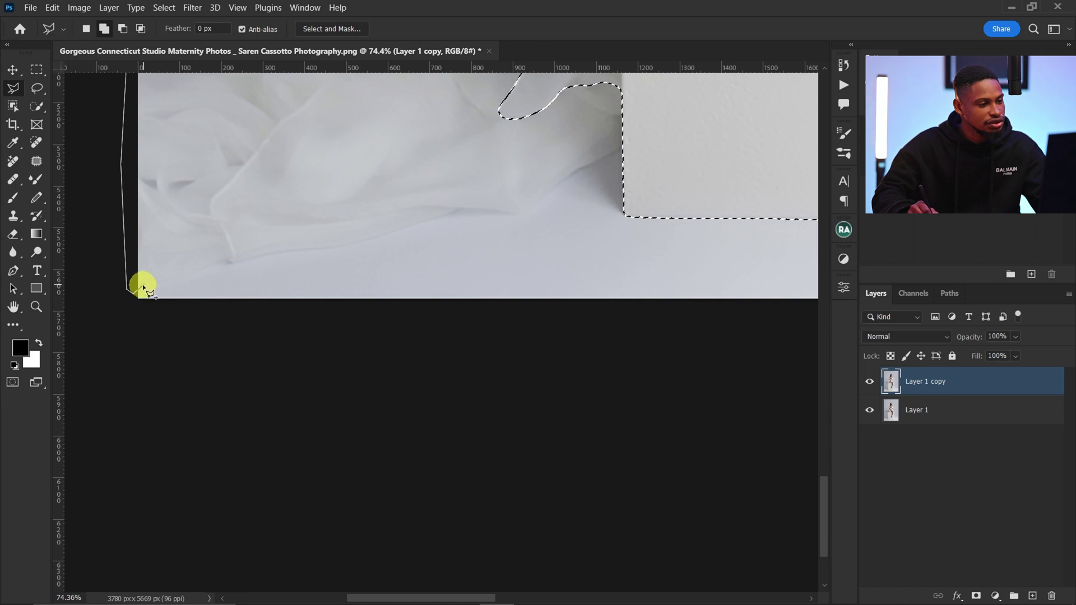
left_click(143, 286)
left_click(276, 253)
left_click(366, 243)
left_click(453, 217)
left_click(512, 213)
left_click(576, 178)
left_click(623, 149)
scroll(619, 223, "up", 3)
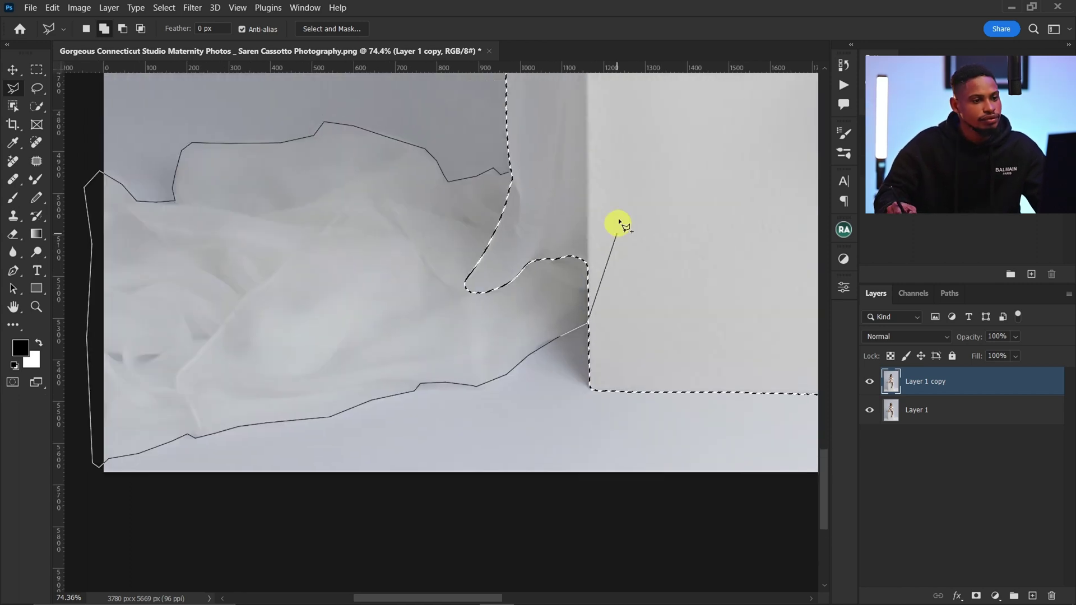
double_click(619, 223)
scroll(348, 192, "down", 5)
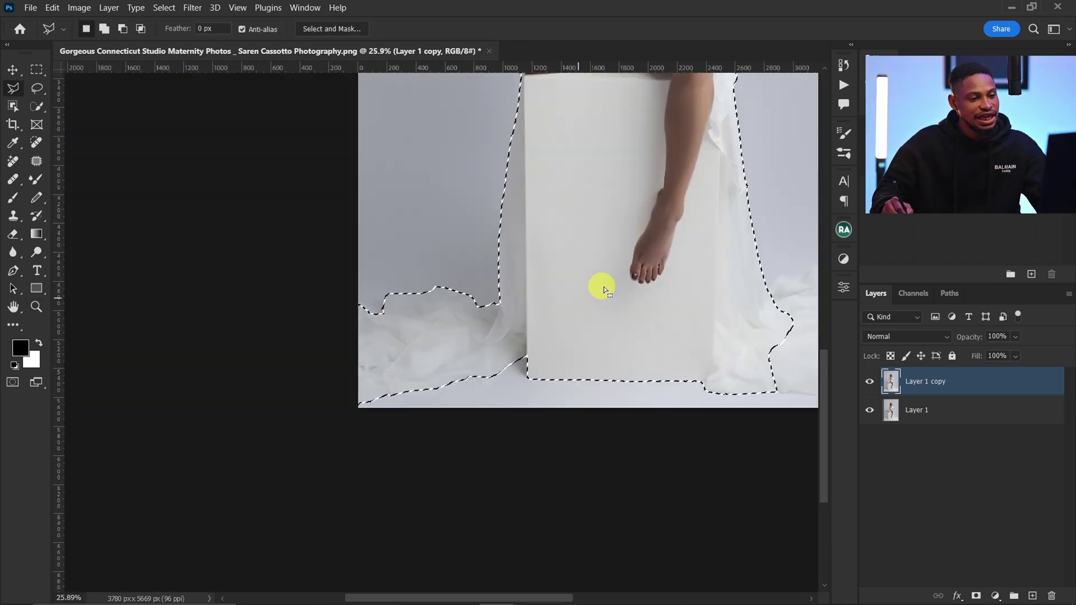
- Zoom in on the fabric right of the stool and ready the Polygonal Lasso in add mode
mouse_move(709, 276)
left_mouse_down()
mouse_move(462, 368)
mouse_move(433, 389)
left_mouse_up()
key("z")
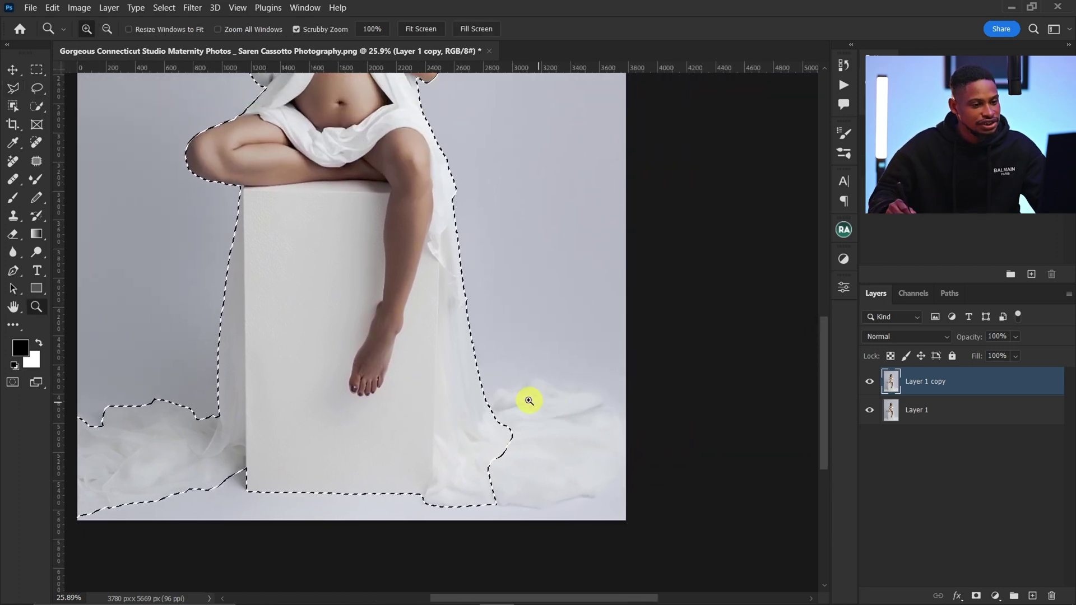
left_click_drag(529, 401, 584, 409)
key("l")
scroll(661, 417, "down", 3)
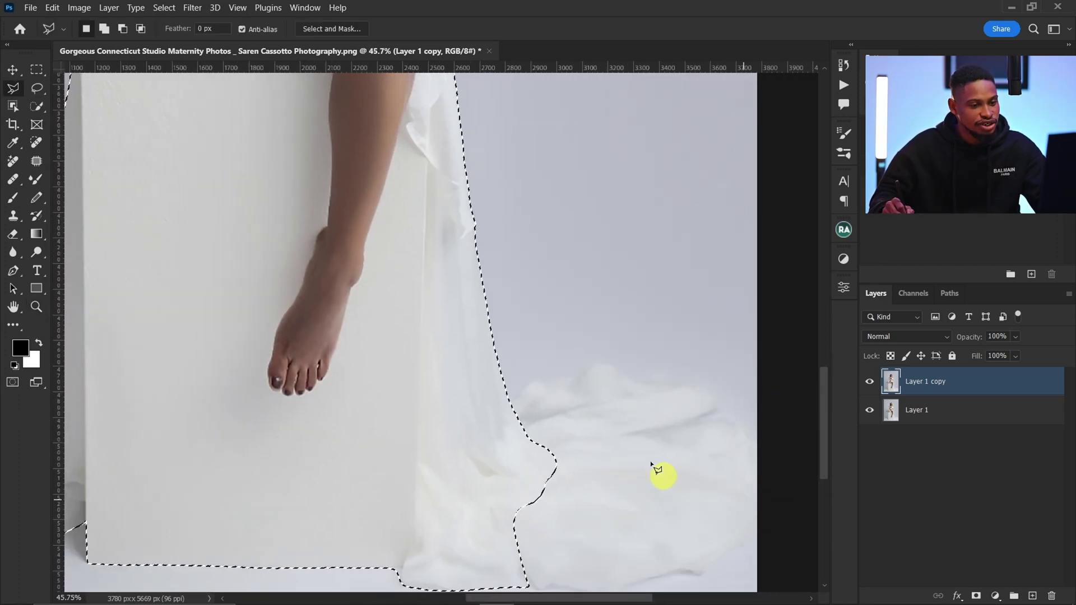
key("shift")
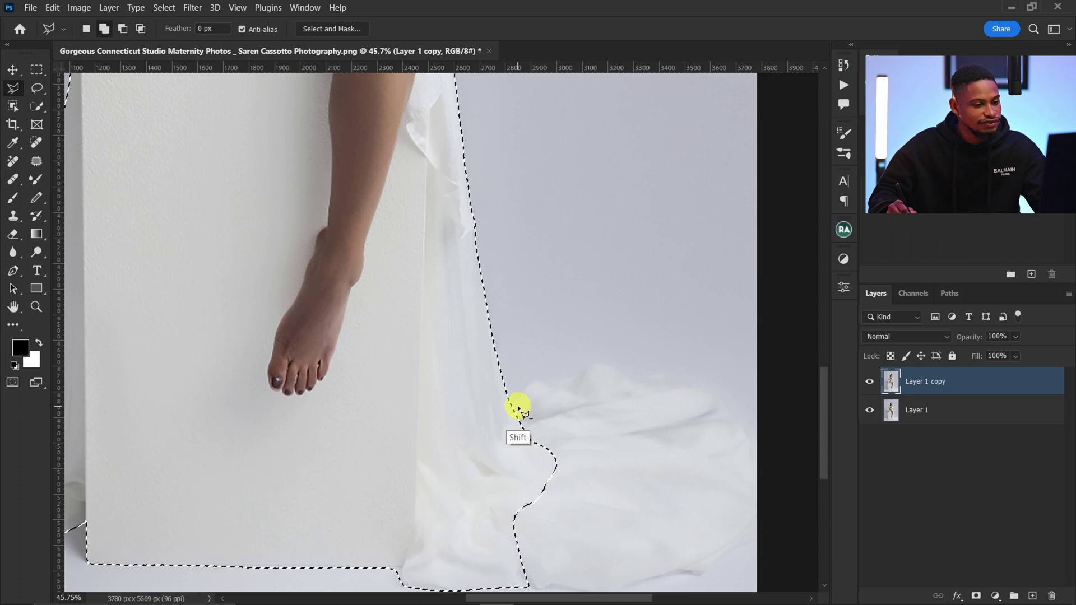
key("z")
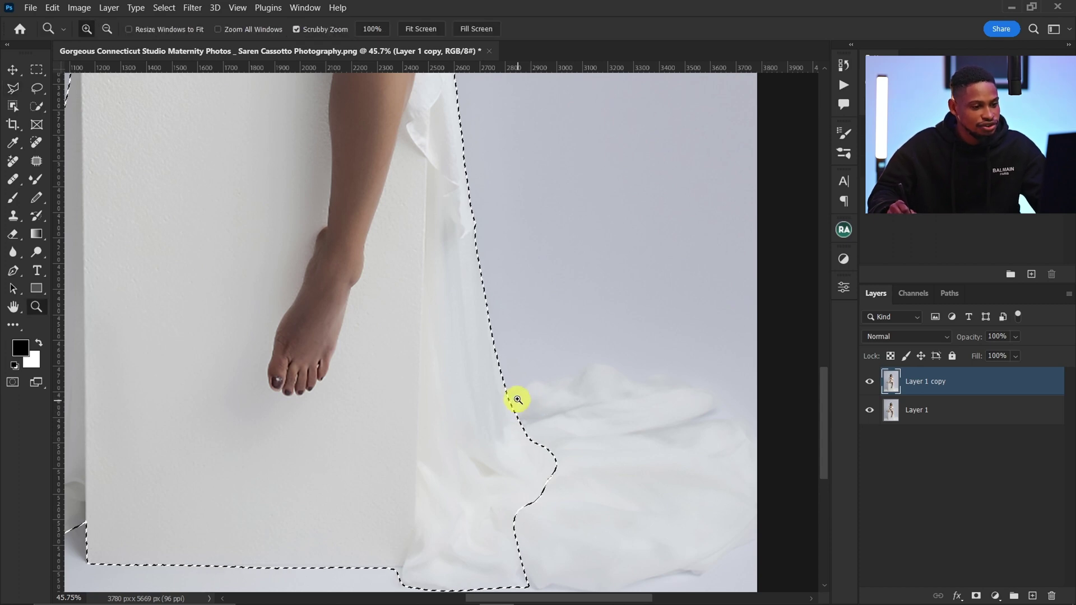
left_click_drag(515, 397, 546, 403)
key("l")
key("shift")
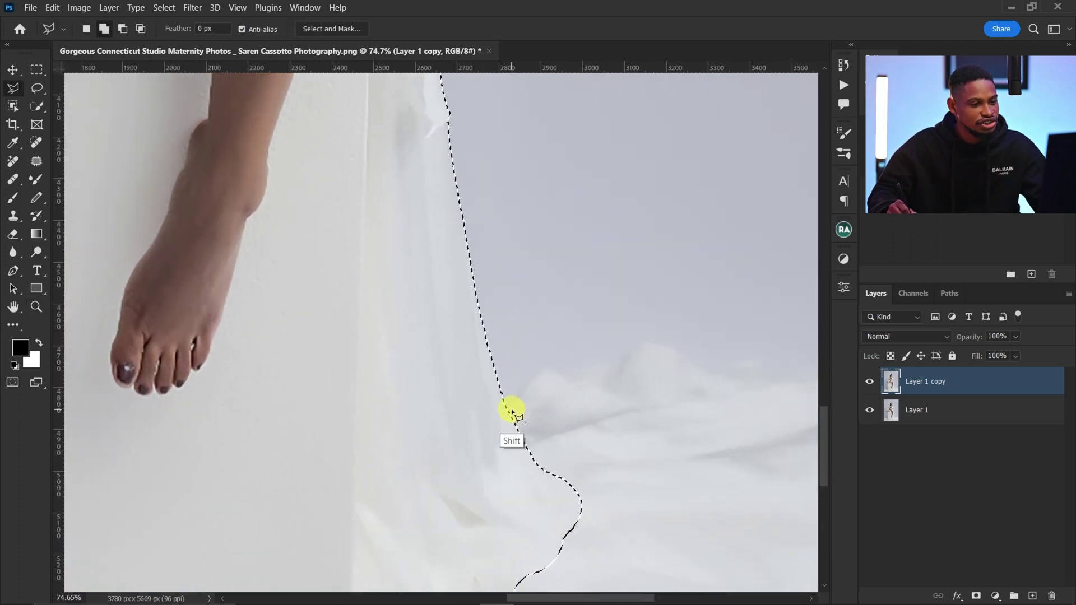
- Outline the right-side floor fabric and close the shape to add it to the selection
left_click(506, 407, "shift")
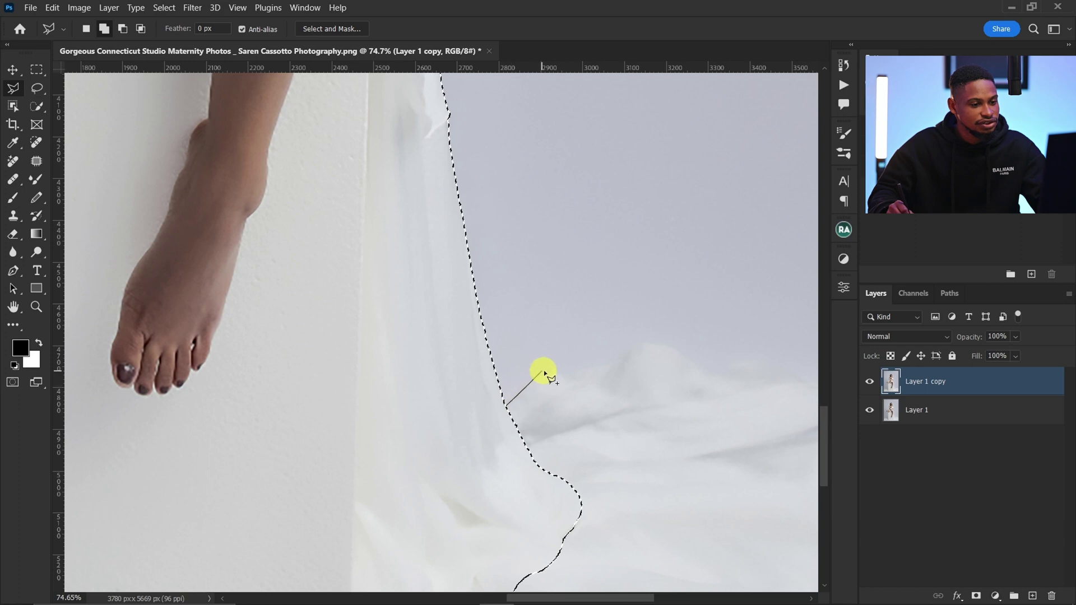
left_click(545, 372)
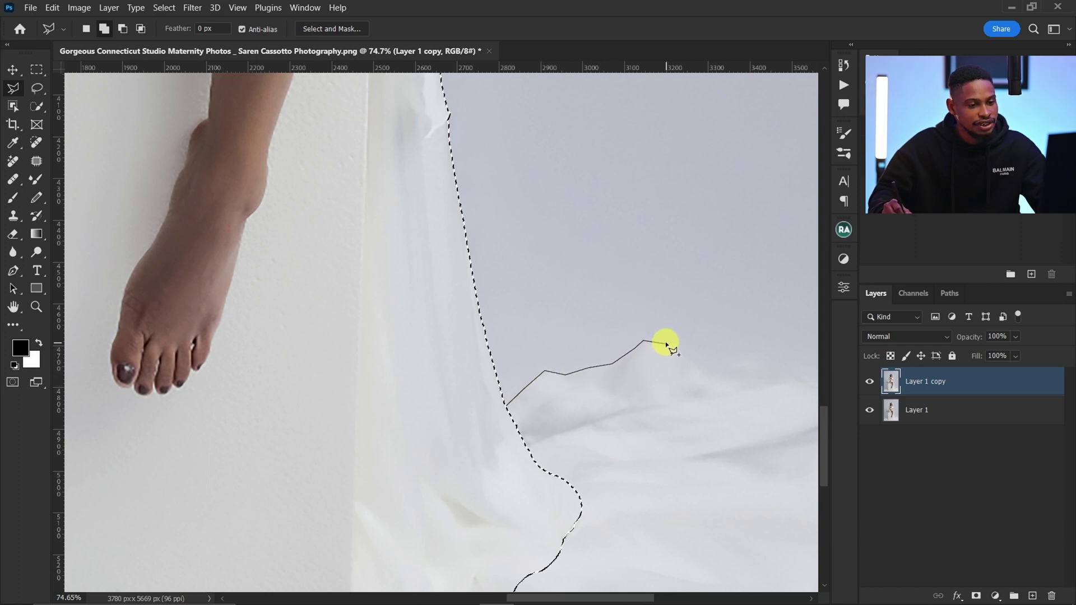
scroll(631, 420, "right", 5)
left_click(589, 409)
scroll(632, 365, "down", 5)
left_click(565, 312)
scroll(631, 365, "down", 5)
left_click(680, 290)
left_click(666, 290)
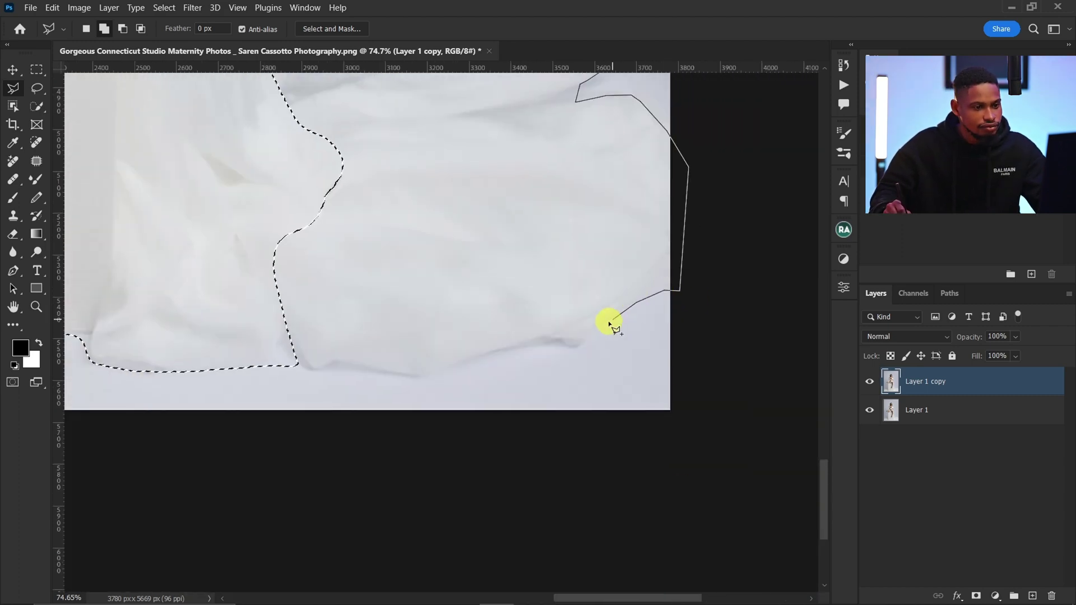
scroll(432, 379, "up", 5)
left_click(253, 243)
key("z")
scroll(390, 289, "down", 10)
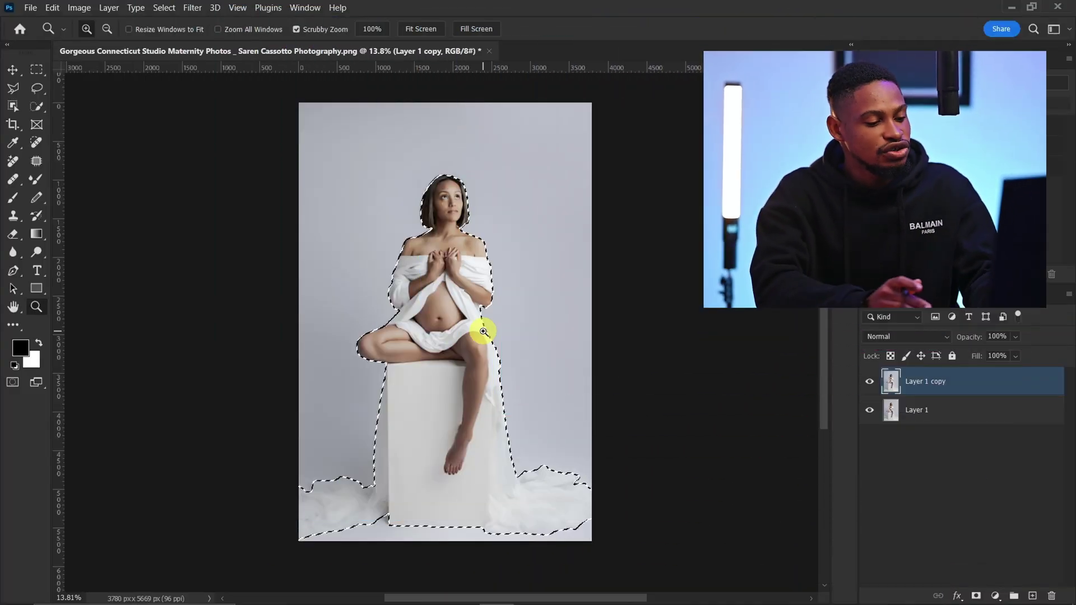
- Invert the selection, copy the background to a new Layer 2, and check the cut-out
key("ctrl+shift+i")
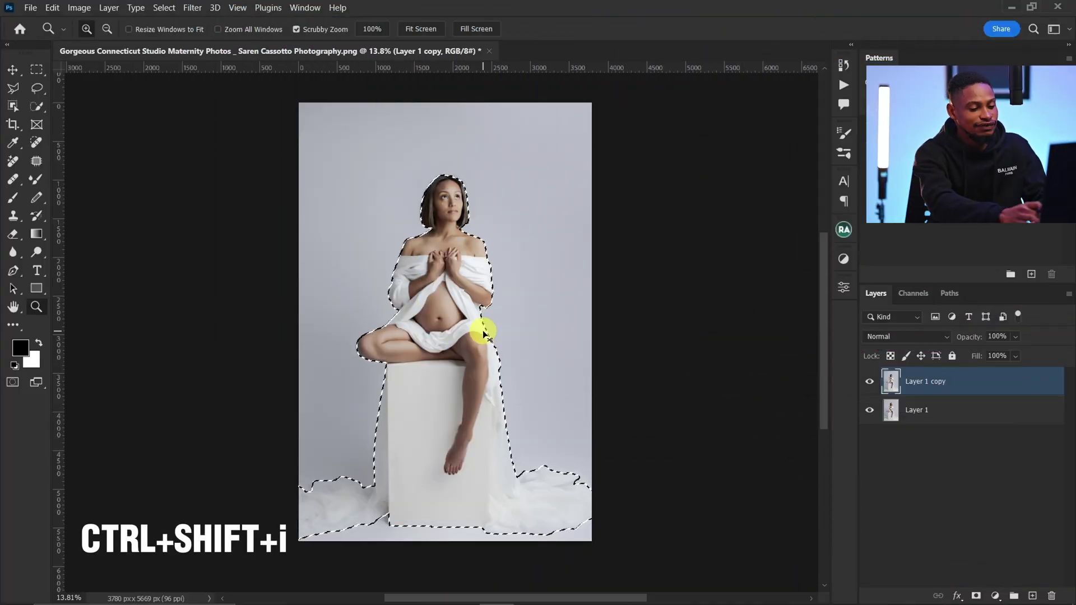
key("ctrl+shift+i")
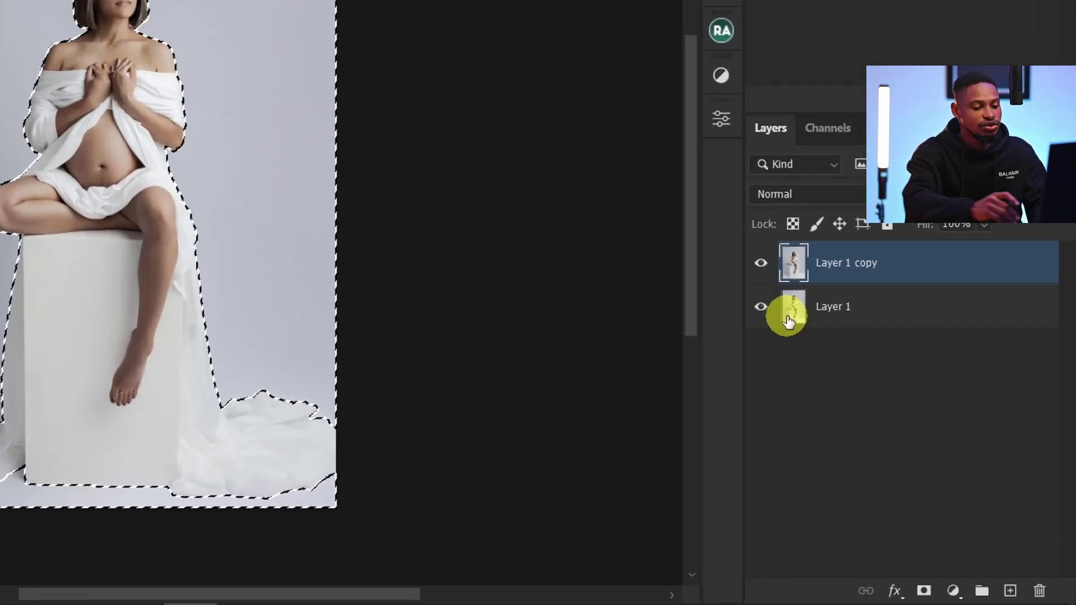
key("ctrl+j")
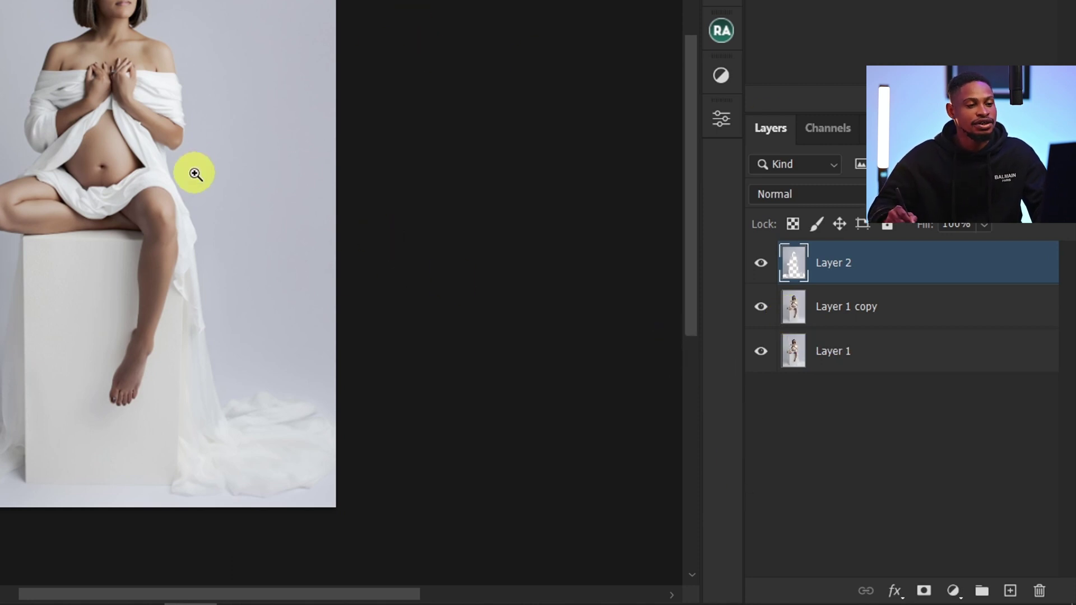
left_click(772, 308)
left_click(764, 353)
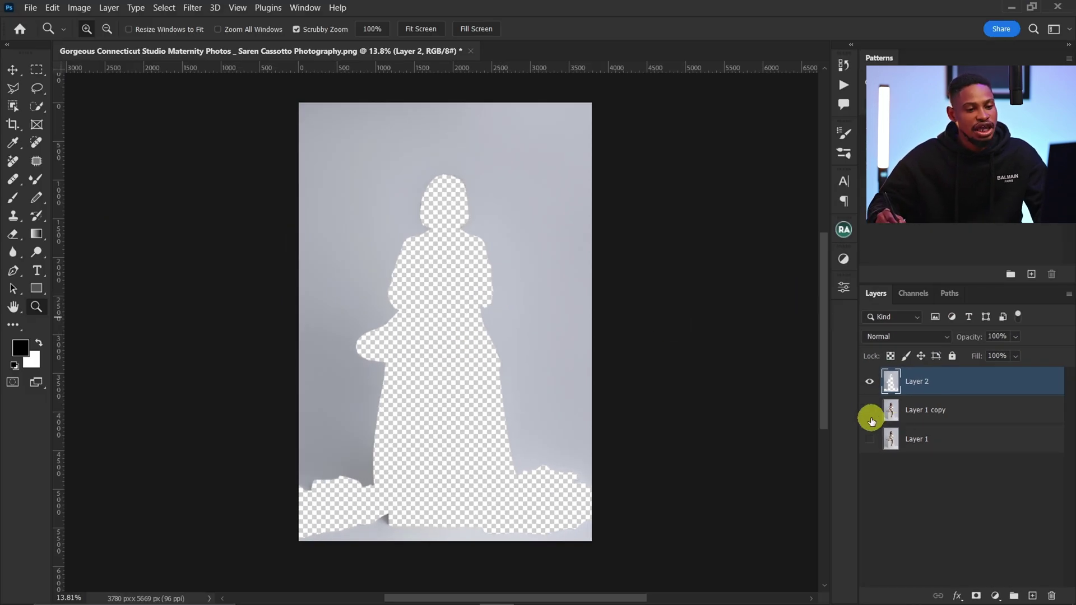
left_click(869, 410)
left_click(869, 439)
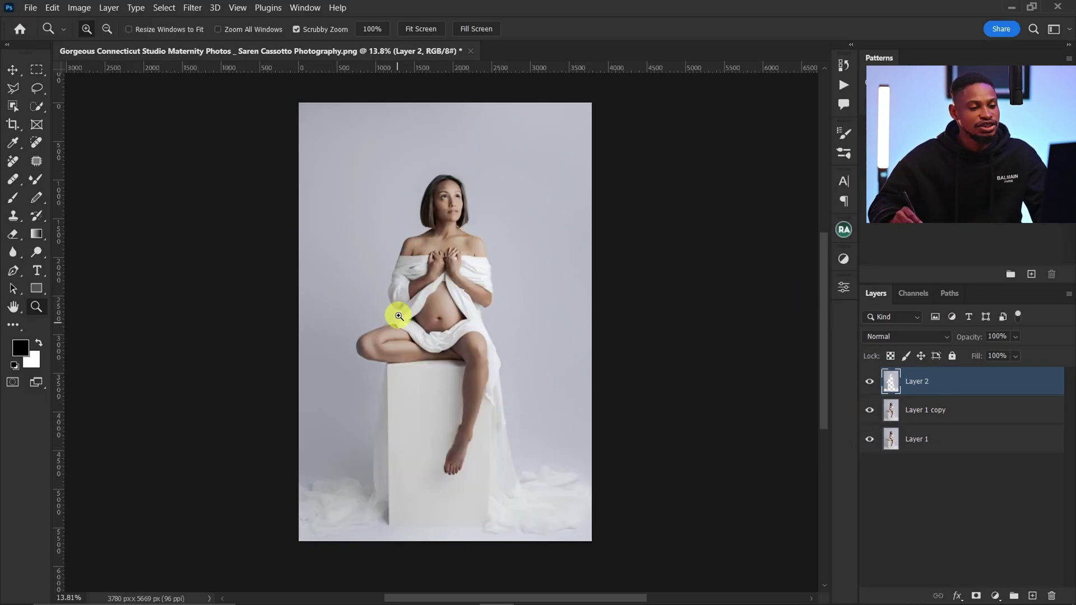
- Rename Layer 1 copy to 'subject' and Layer 2 to 'backgroubd'
double_click(917, 410)
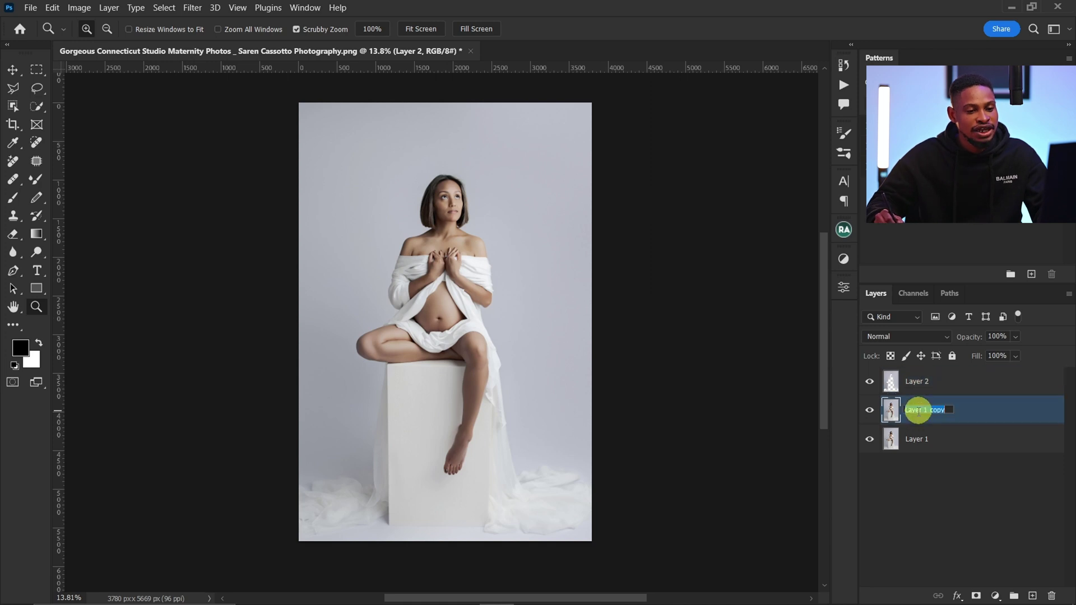
type("subject")
key("Return")
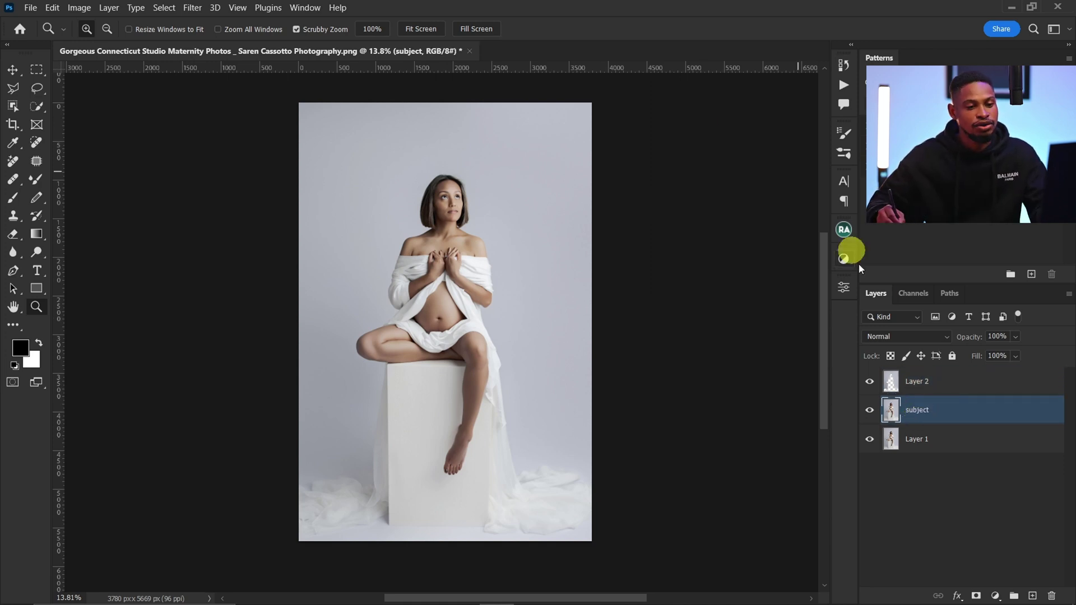
double_click(921, 386)
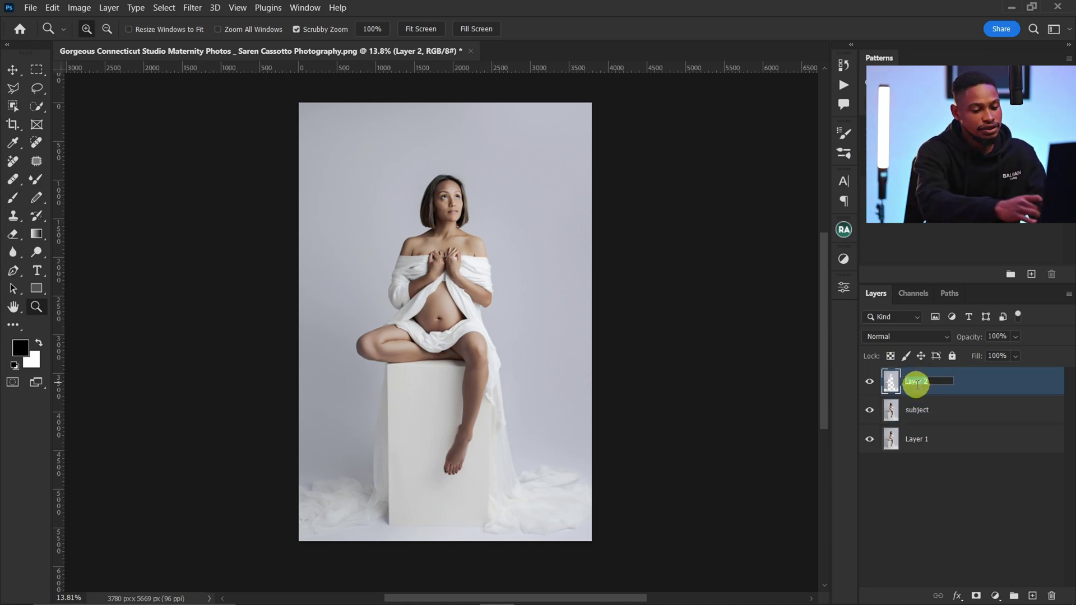
type("backgroubd")
key("Return")
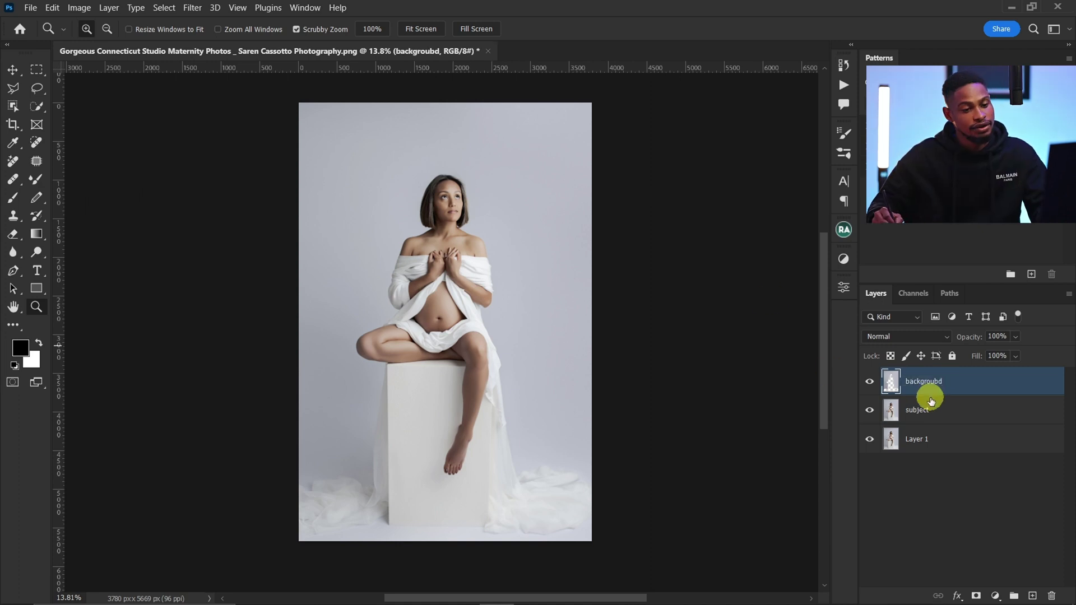
- Load the backgroubd layer's content as a selection around the cut-out
left_click(931, 412)
left_click(924, 382)
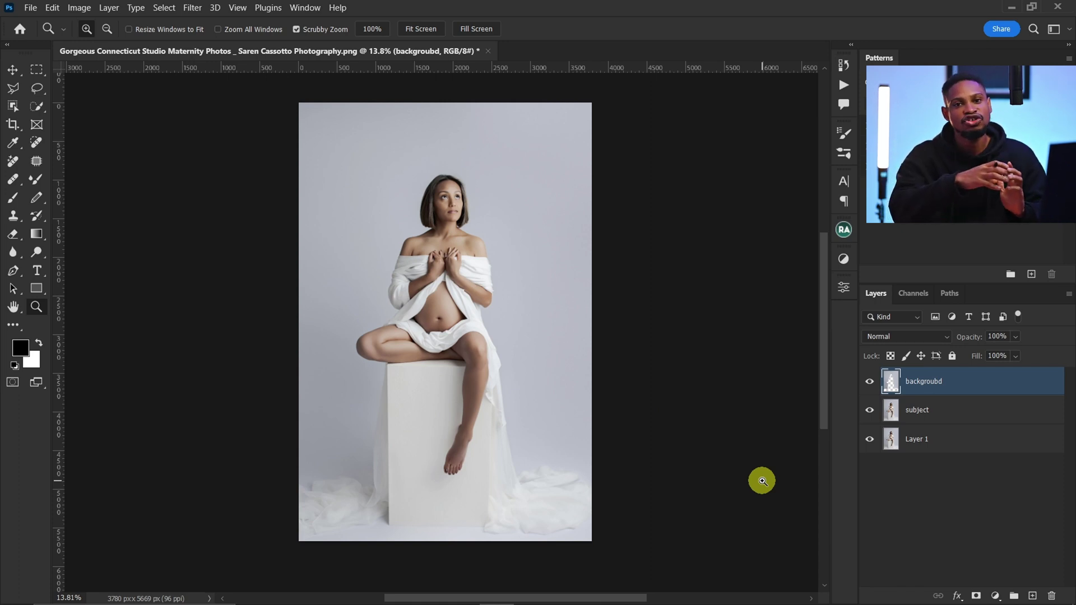
left_click(923, 410)
left_click(925, 387)
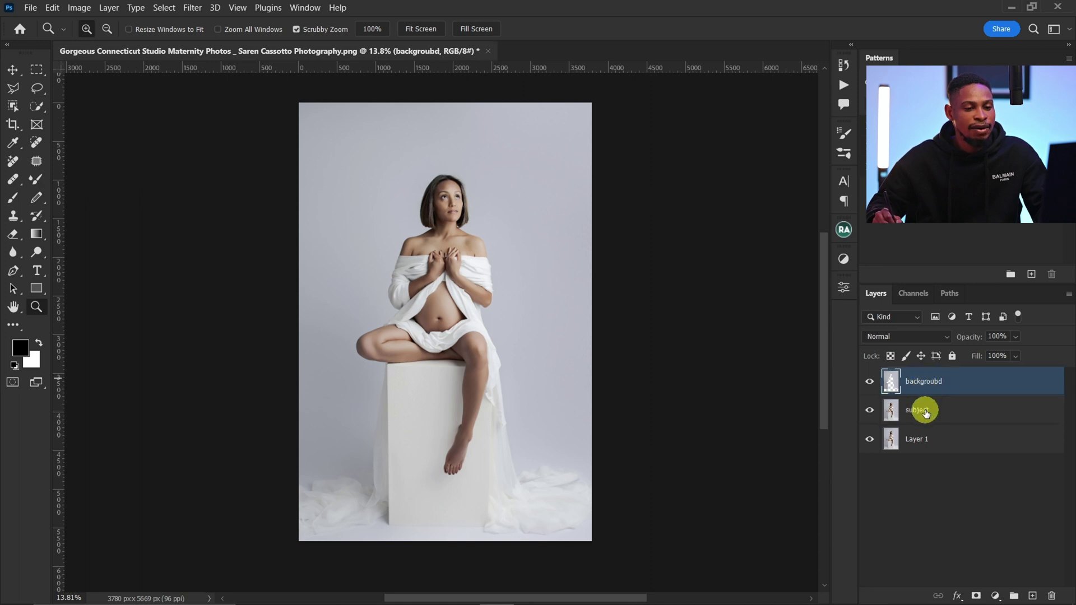
left_click(919, 414)
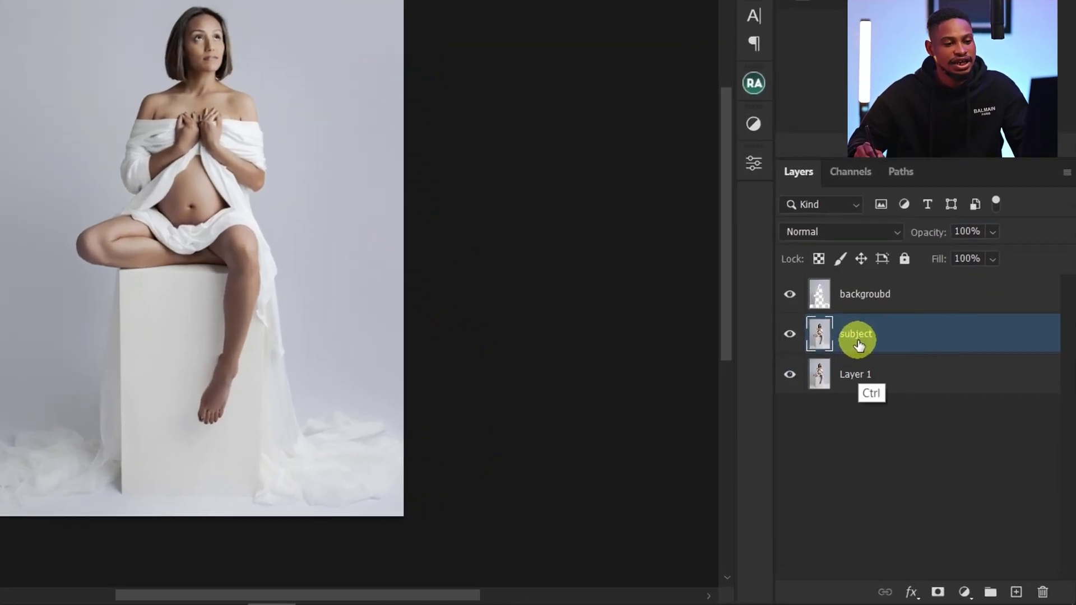
left_click(821, 306, "ctrl")
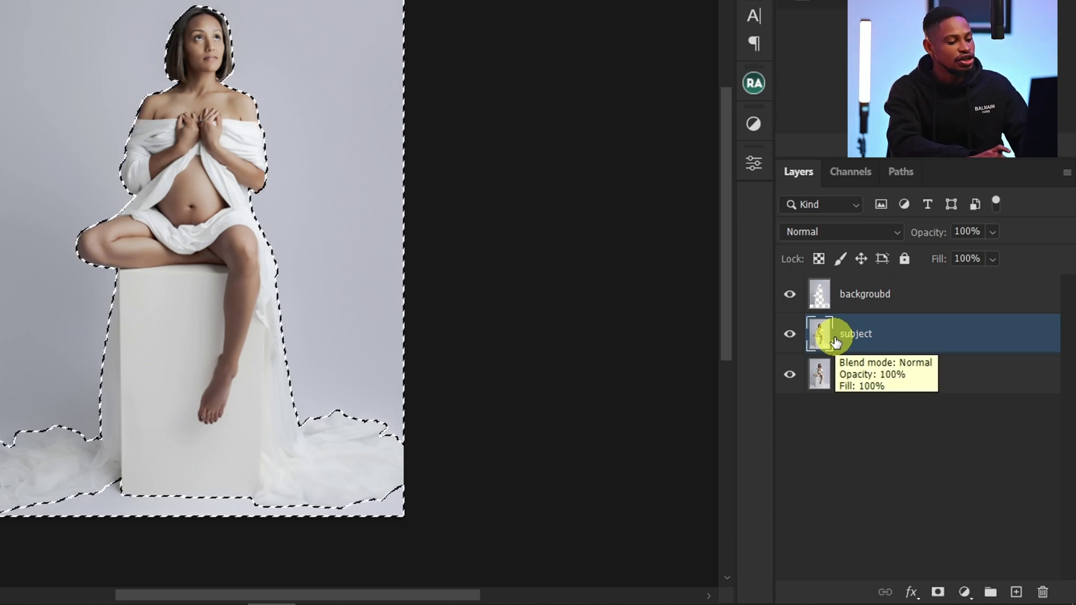
- Invert the selection and mask the subject layer to show only the woman, drapery and box
key("ctrl+shift+i")
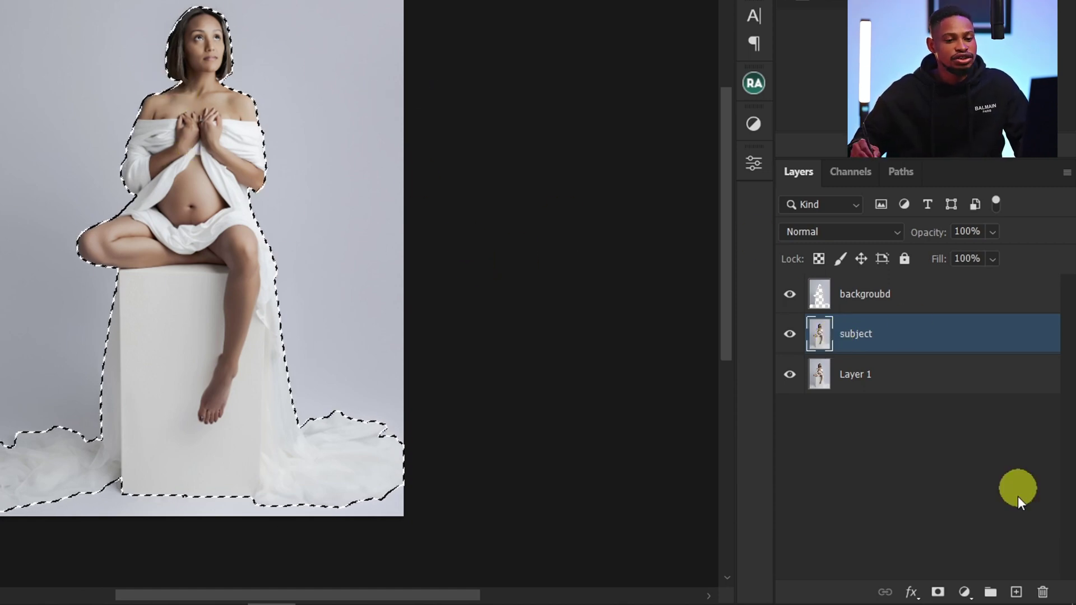
left_click(937, 592)
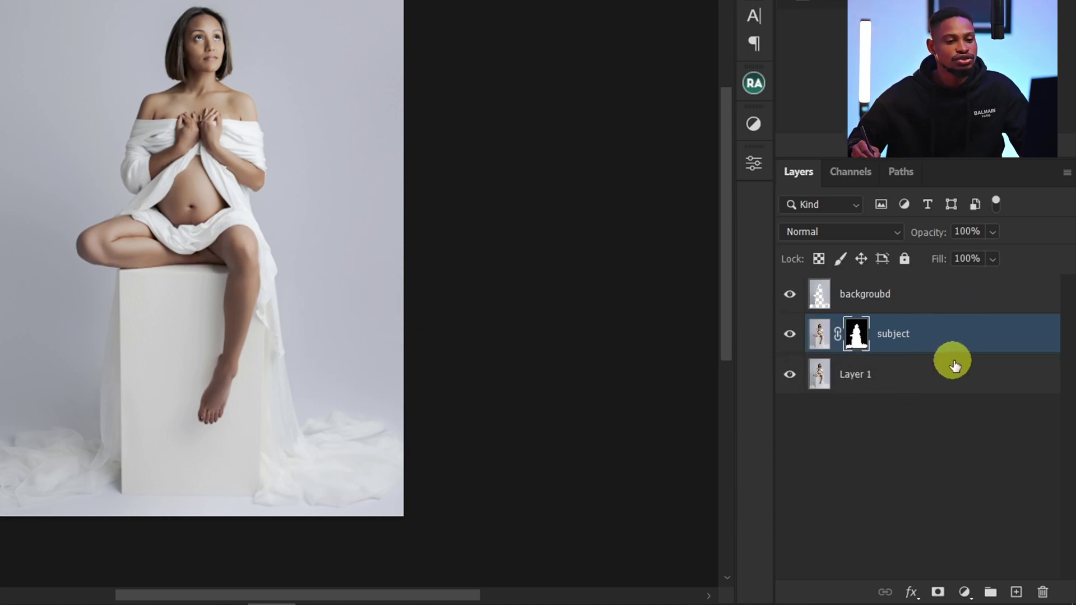
left_click(870, 295)
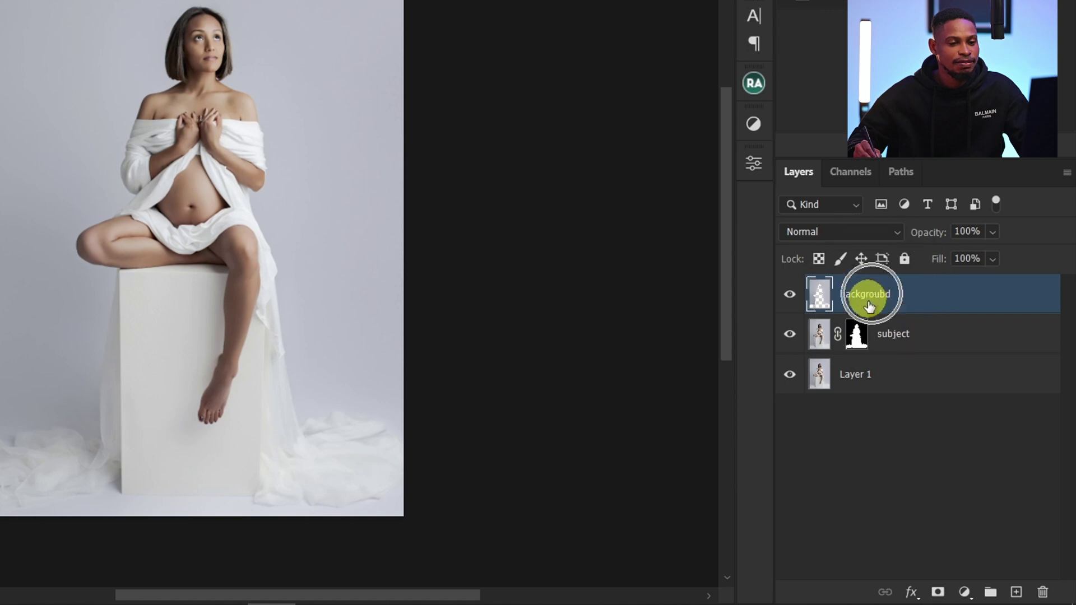
- Move backgroubd below subject and turn it into a smart object with Convert for Smart Filters
left_click_drag(909, 299, 919, 350)
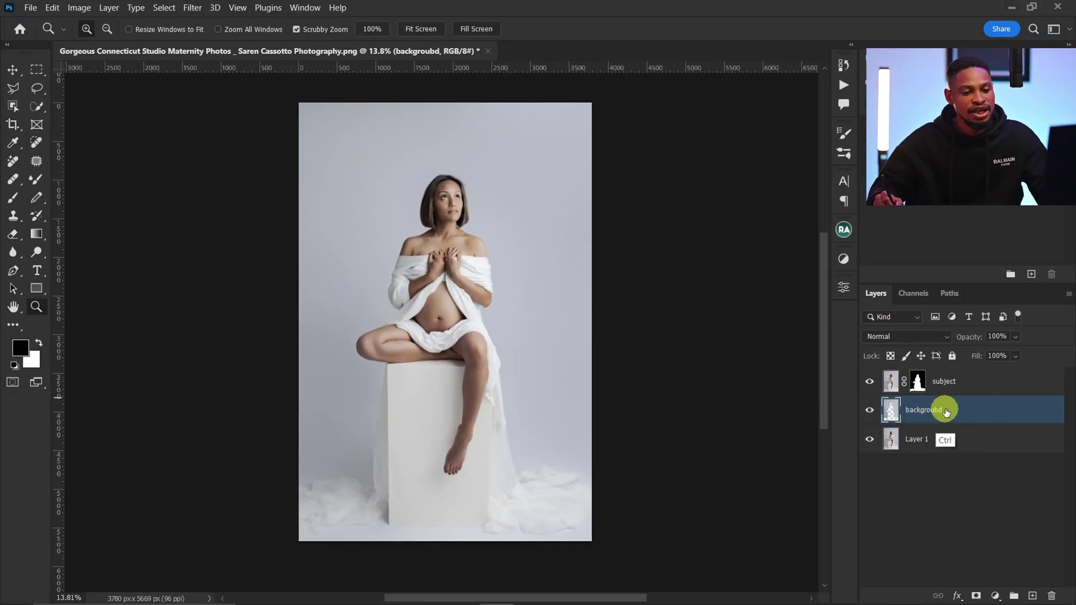
left_click(946, 412, "ctrl")
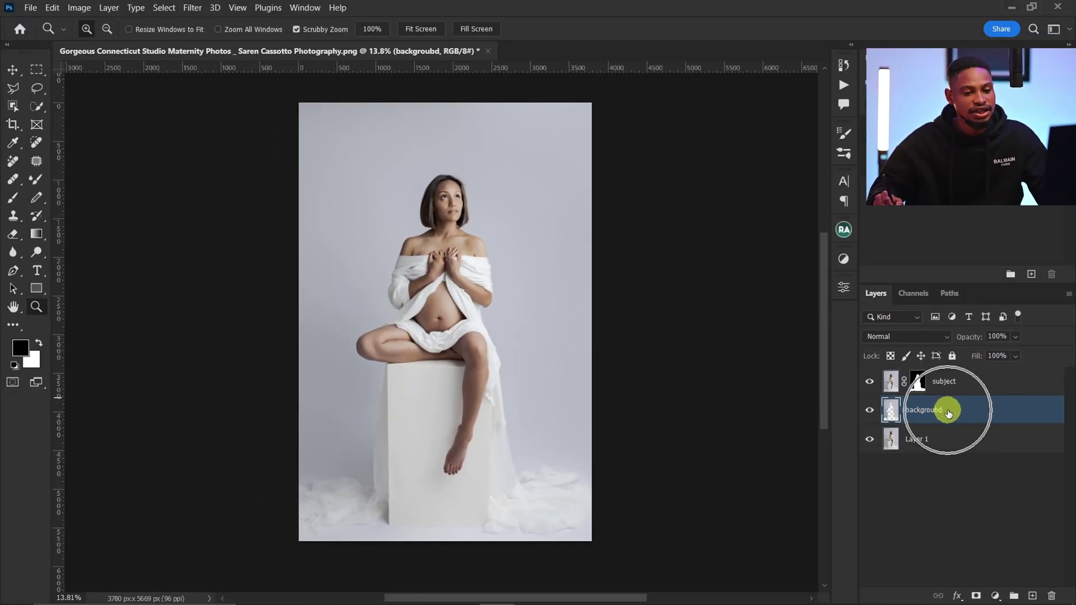
left_click(192, 8)
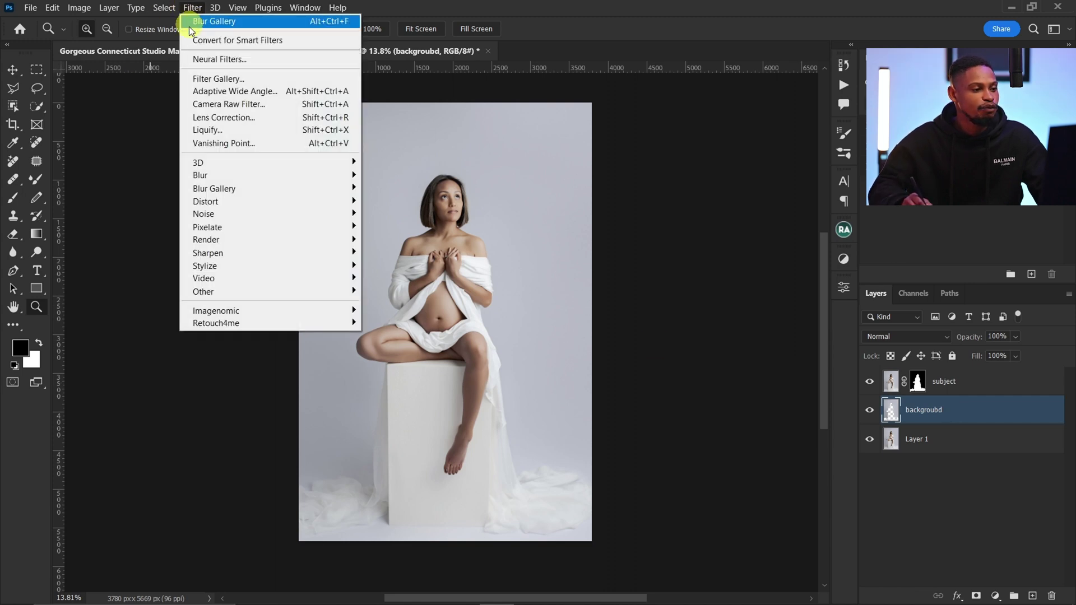
left_click(244, 40)
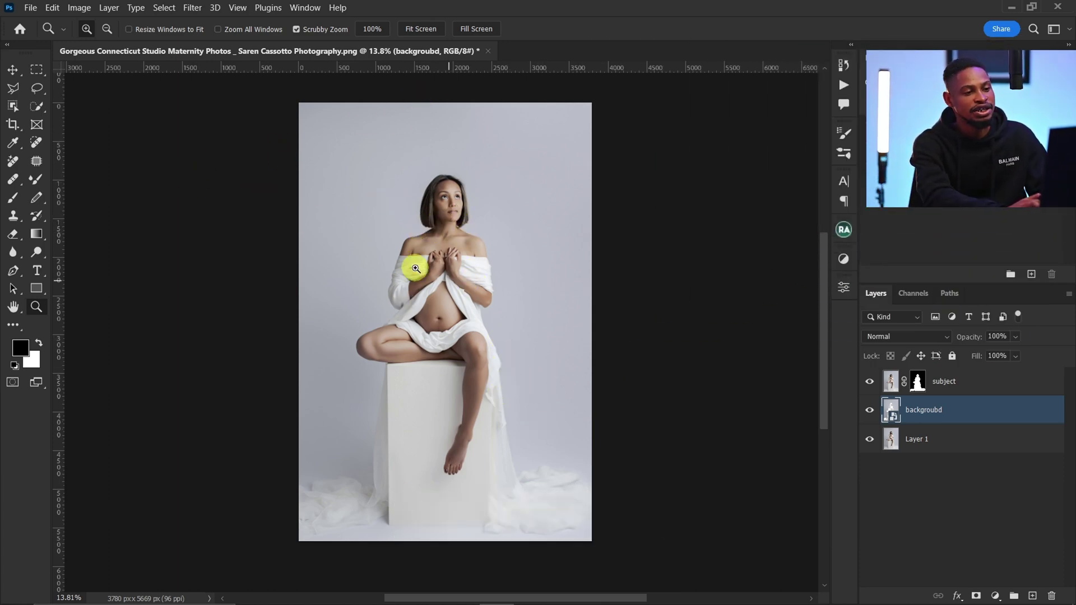
- Place Embedded angel wings image 7 from Teelens > png > Angel Wings Backgrounds
left_click(36, 8)
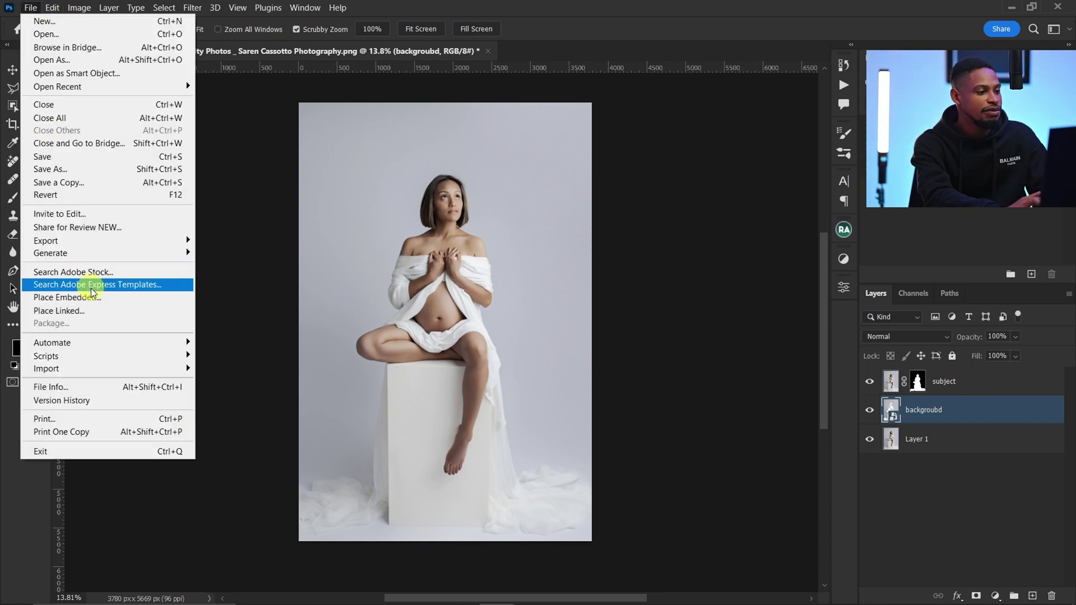
left_click(92, 298)
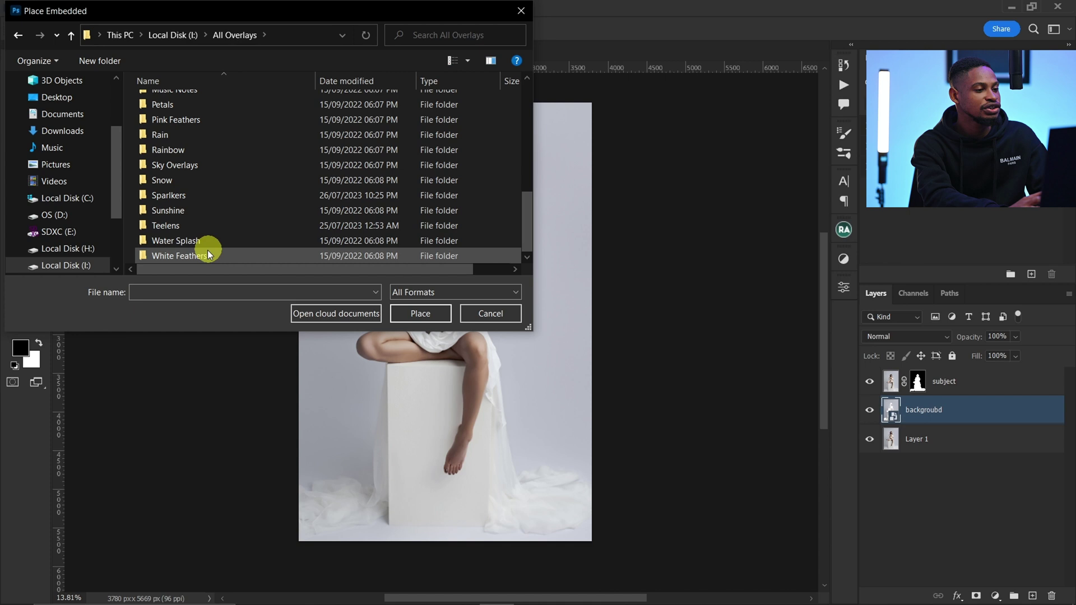
double_click(188, 227)
double_click(204, 119)
double_click(250, 198)
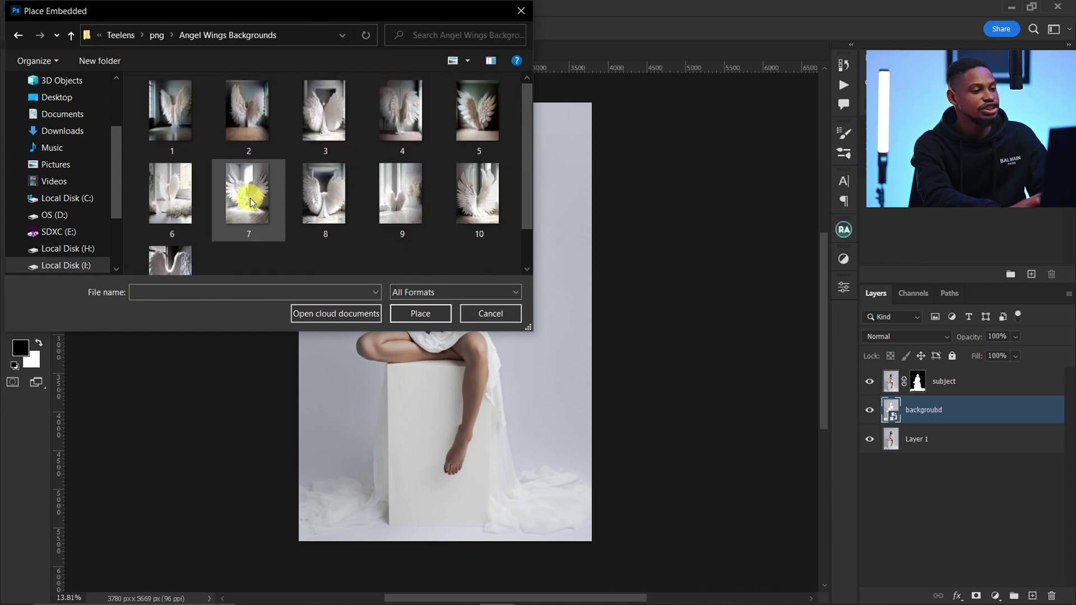
left_click(250, 198)
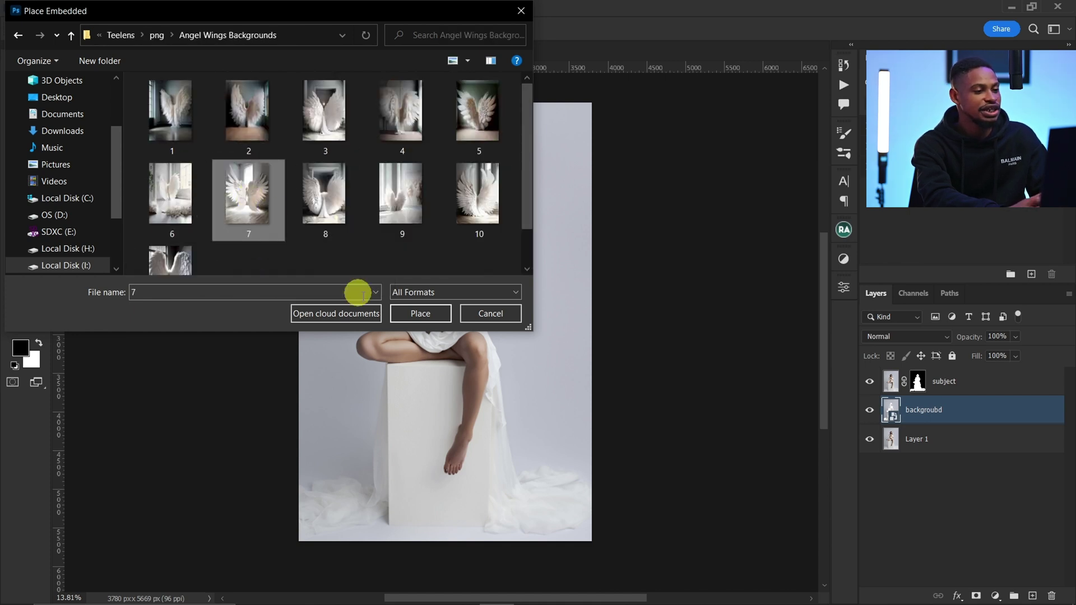
left_click(421, 313)
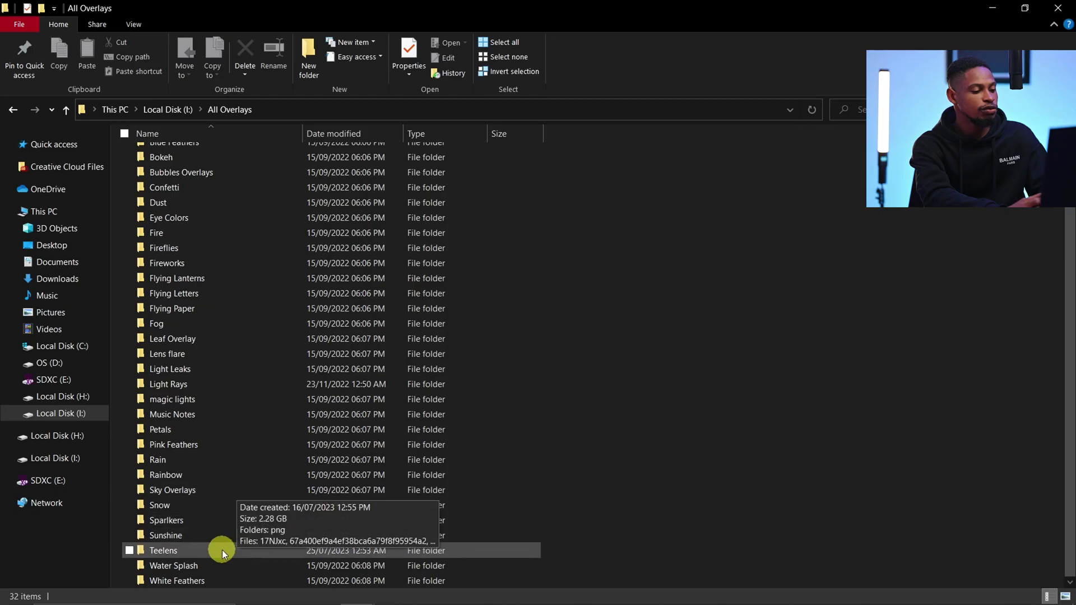
double_click(222, 550)
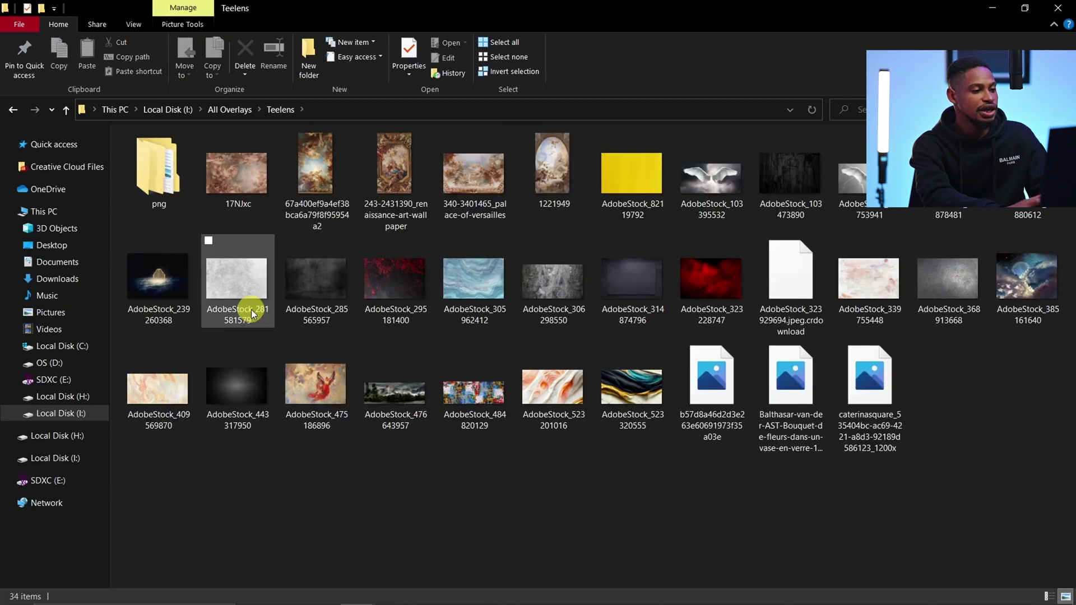
- Drag image 7 from File Explorer's Angel Wings Backgrounds folder onto the Photoshop canvas
double_click(160, 170)
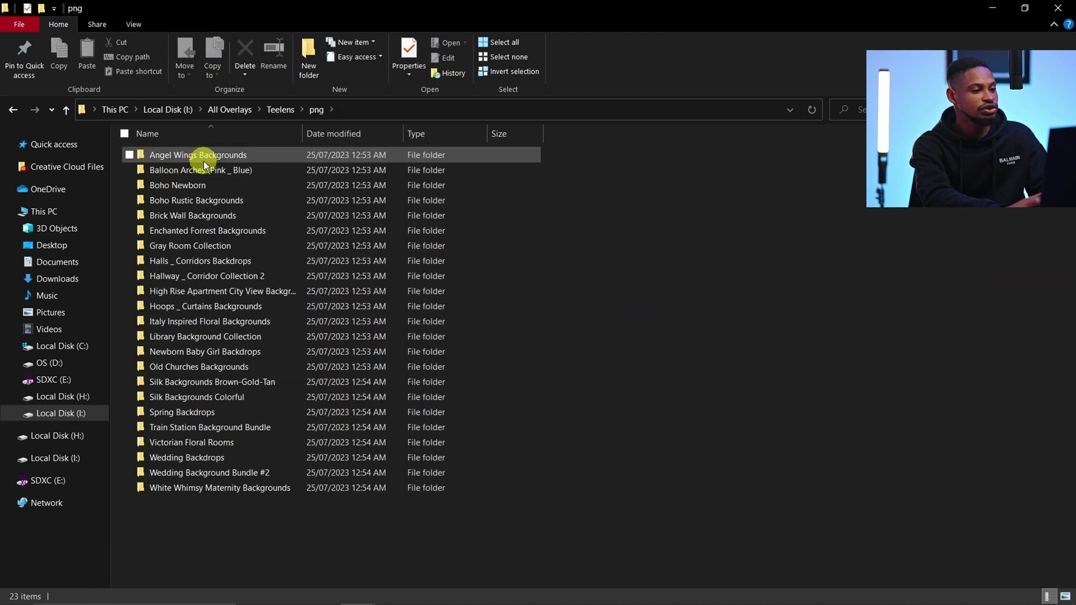
double_click(203, 161)
left_click(667, 173)
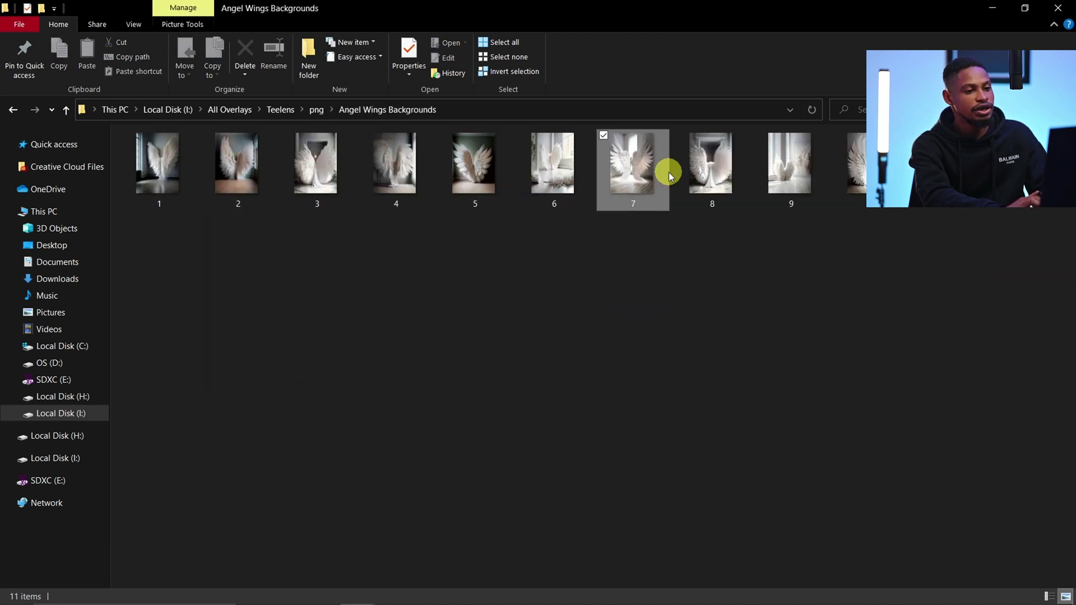
left_click_drag(635, 170, 473, 396)
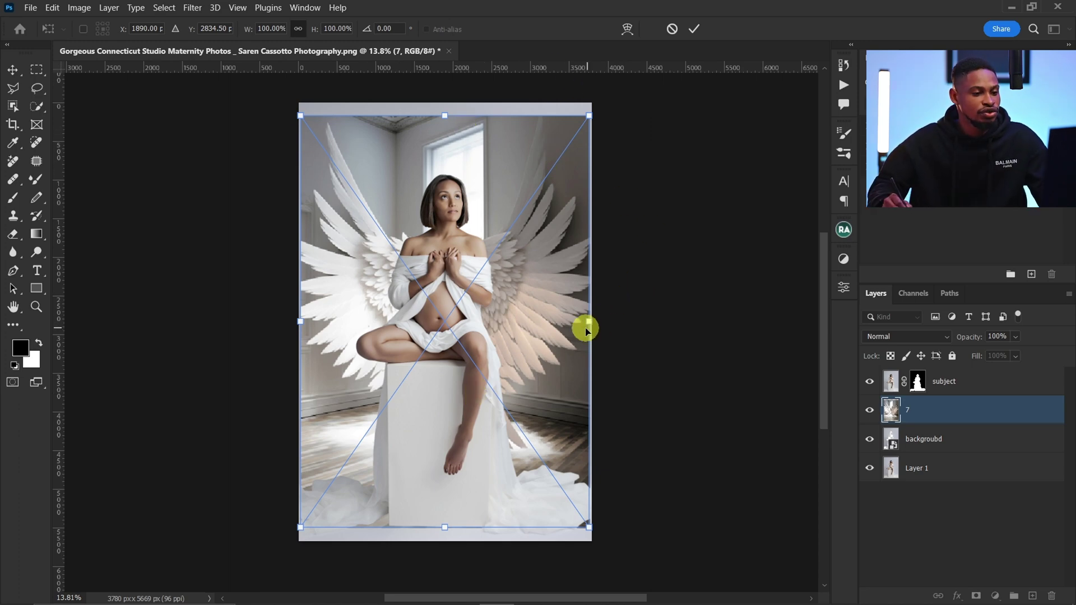
- Scale the wings layer 7 to about 101.71%, fine-tune its position, and commit the transform
left_click_drag(586, 321, 608, 316)
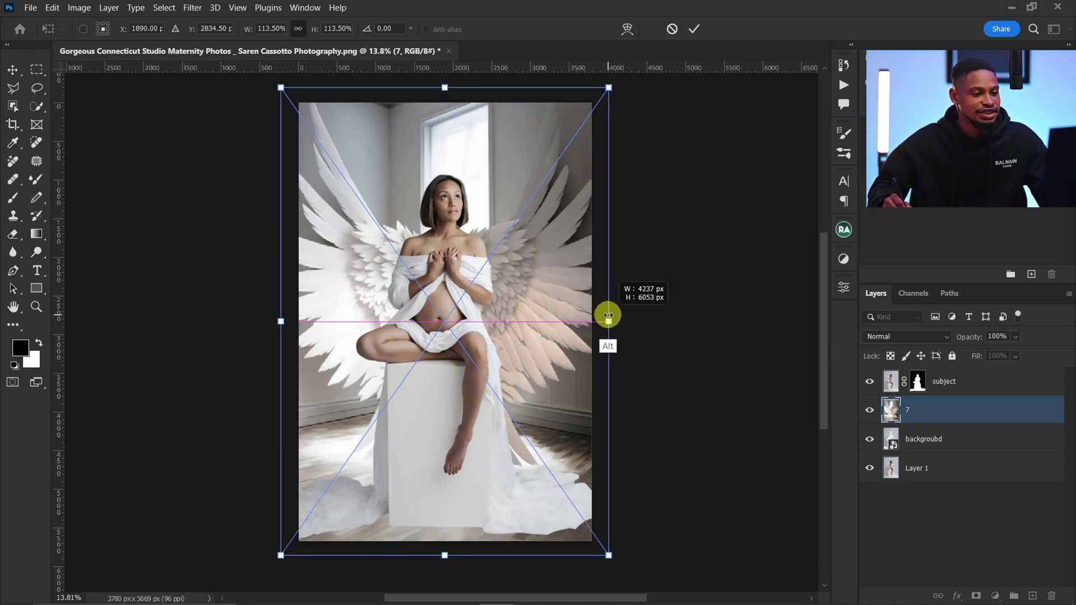
mouse_move(550, 361)
left_mouse_down()
mouse_move(553, 375)
mouse_move(553, 319)
mouse_move(557, 344)
left_mouse_up()
left_click_drag(609, 82, 593, 104)
mouse_move(532, 278)
left_mouse_down()
mouse_move(516, 252)
mouse_move(533, 273)
left_mouse_up()
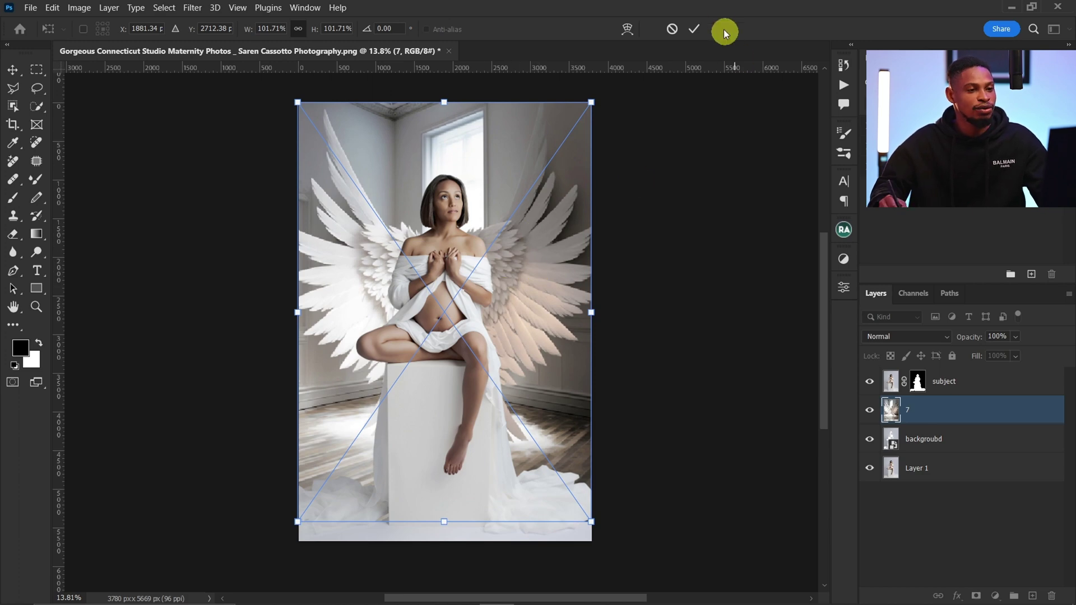
left_click(697, 29)
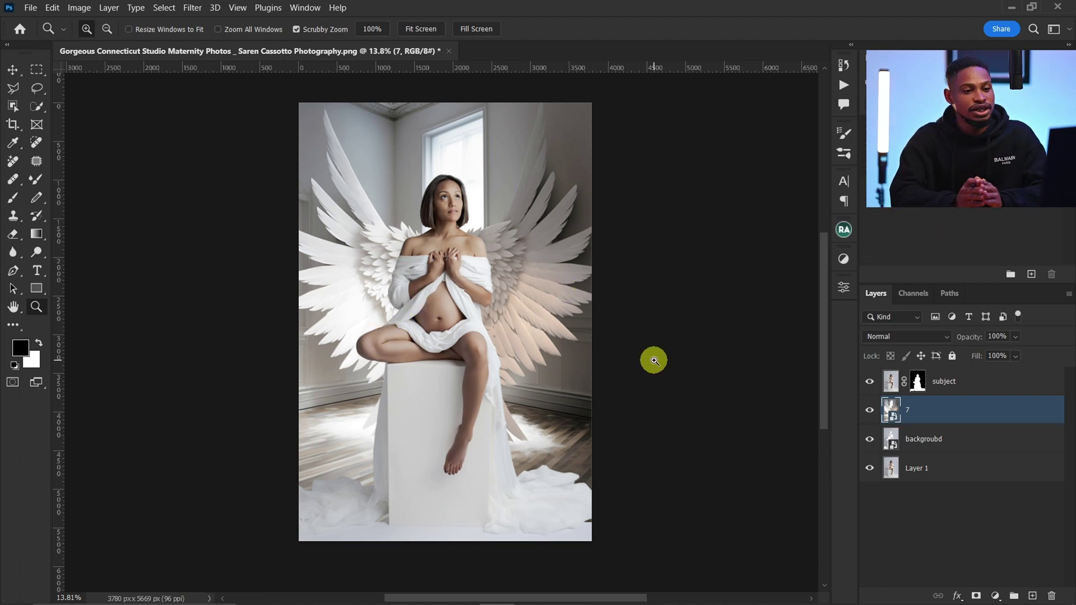
- Blend layer 7 in Soft Light and duplicate it as 7 copy, toggling the copy's visibility to compare
left_click(909, 339)
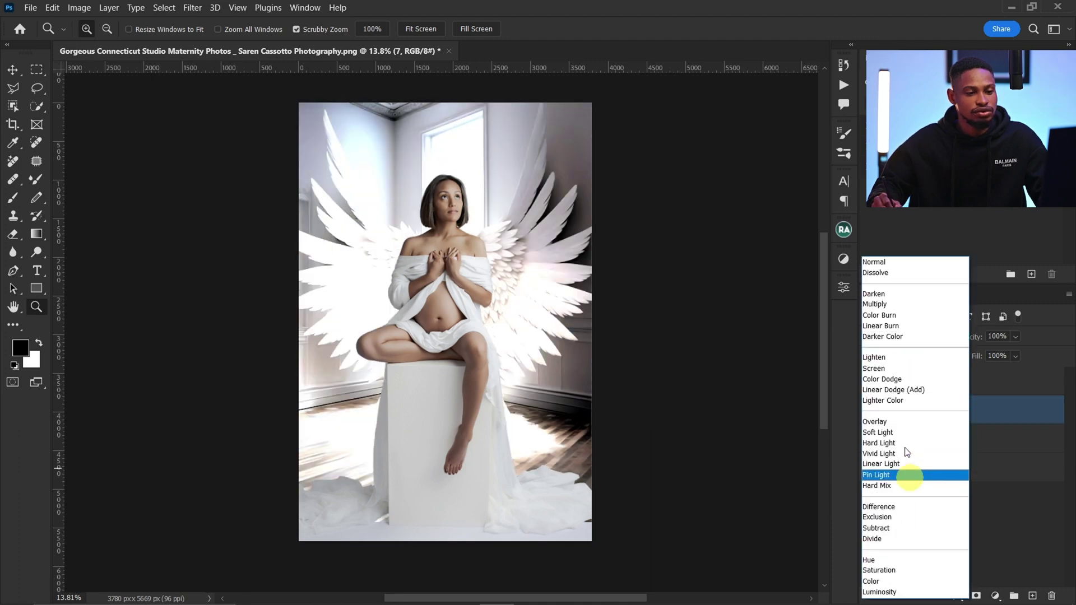
left_click(903, 434)
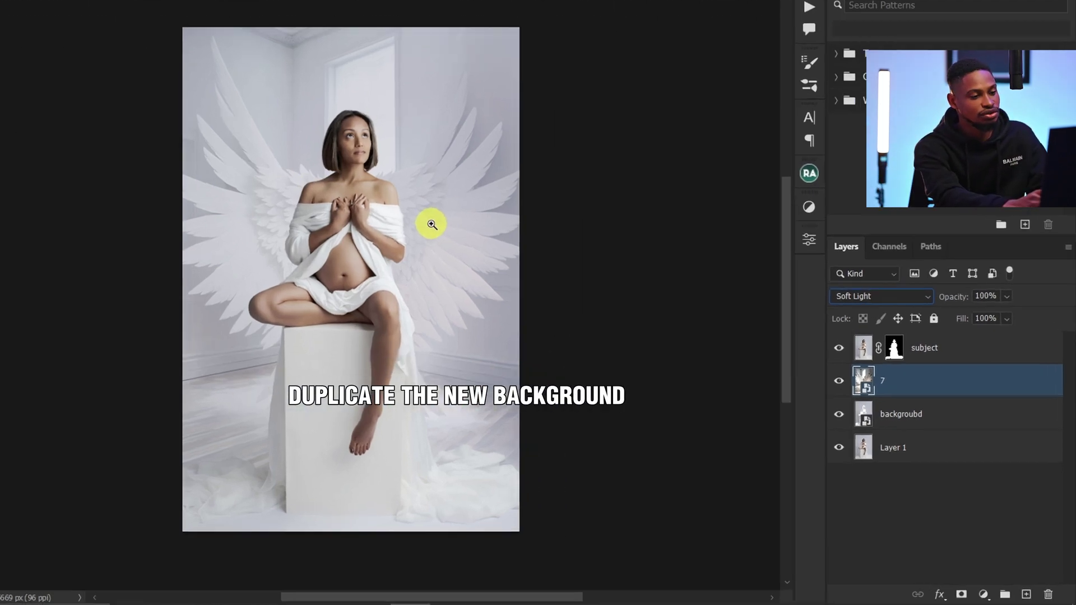
key("v")
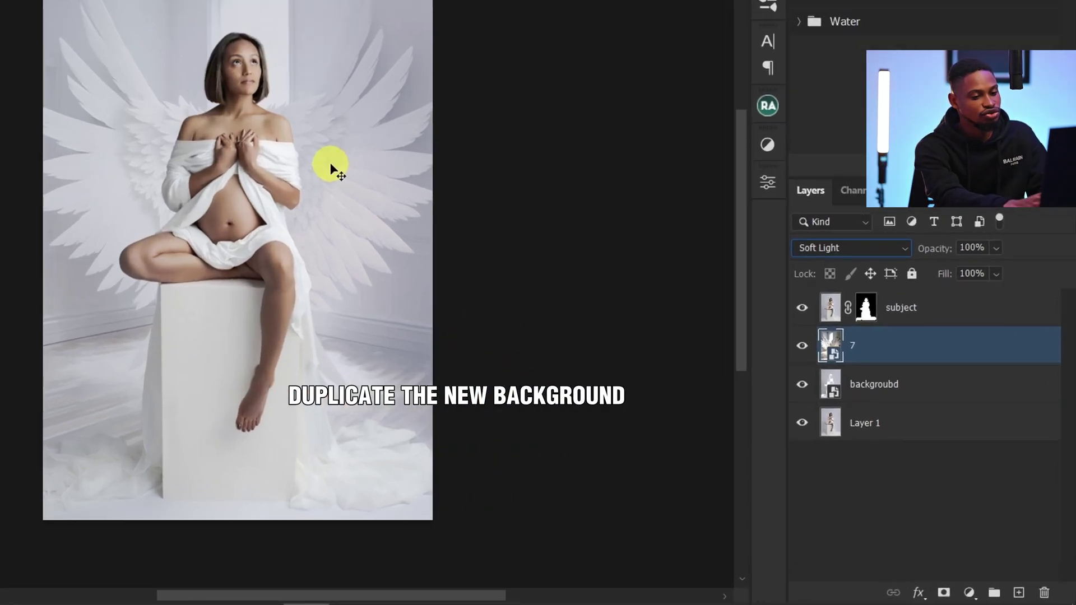
key("ctrl+j")
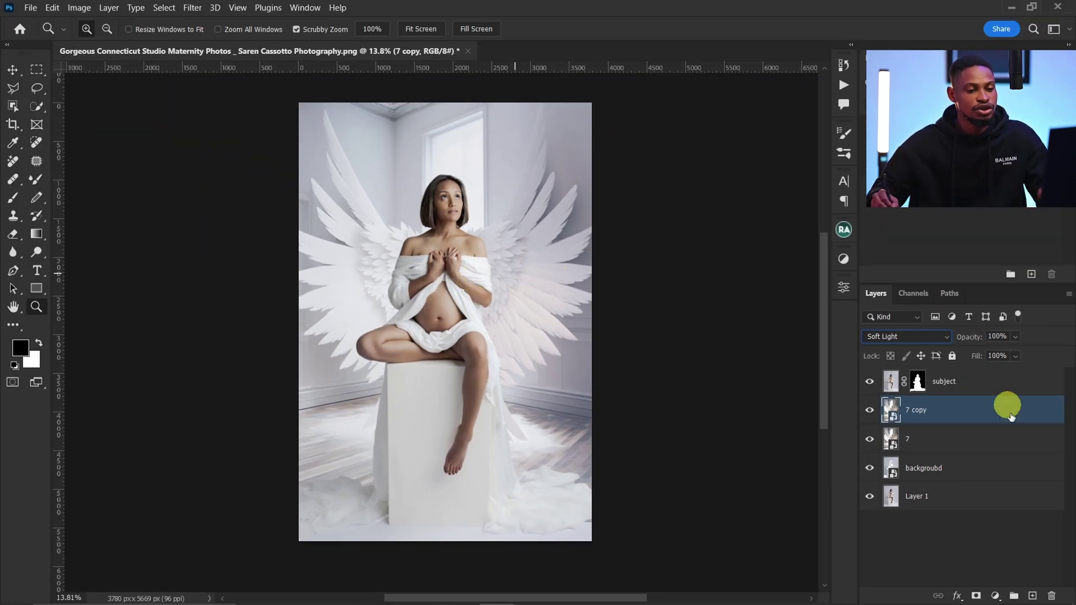
left_click(871, 416)
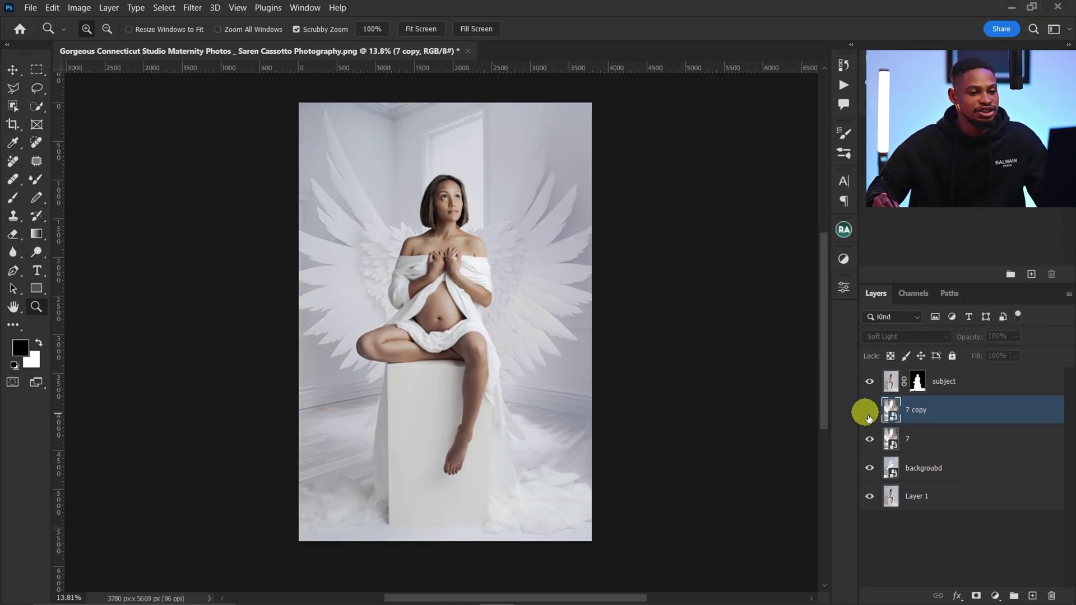
left_click(871, 413)
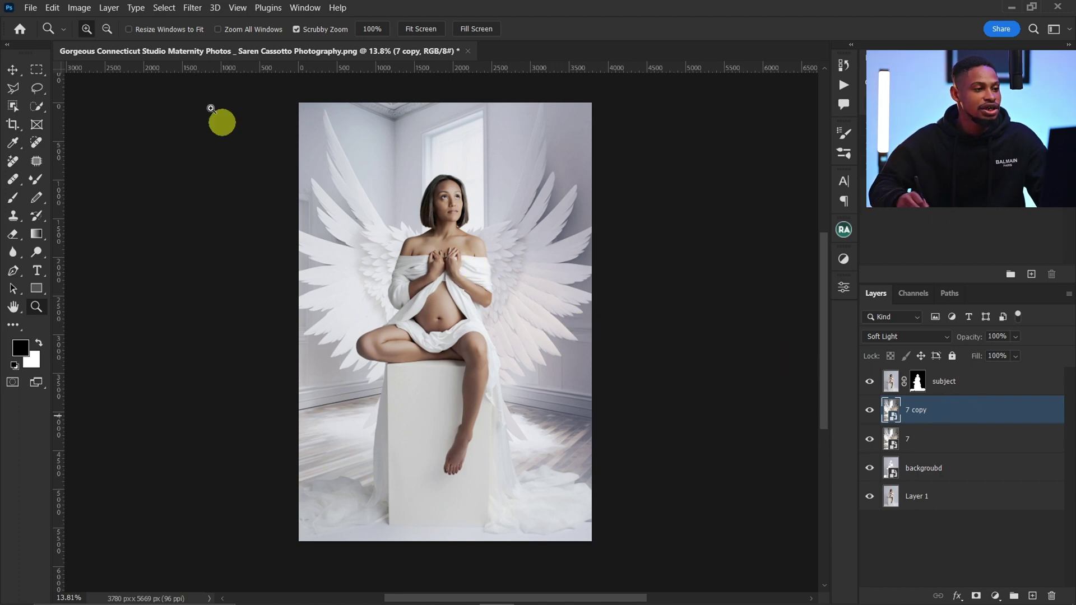
- Apply a Tilt-Shift Blur Gallery filter to 7 copy with the focus band moved to the image bottom
left_click(192, 8)
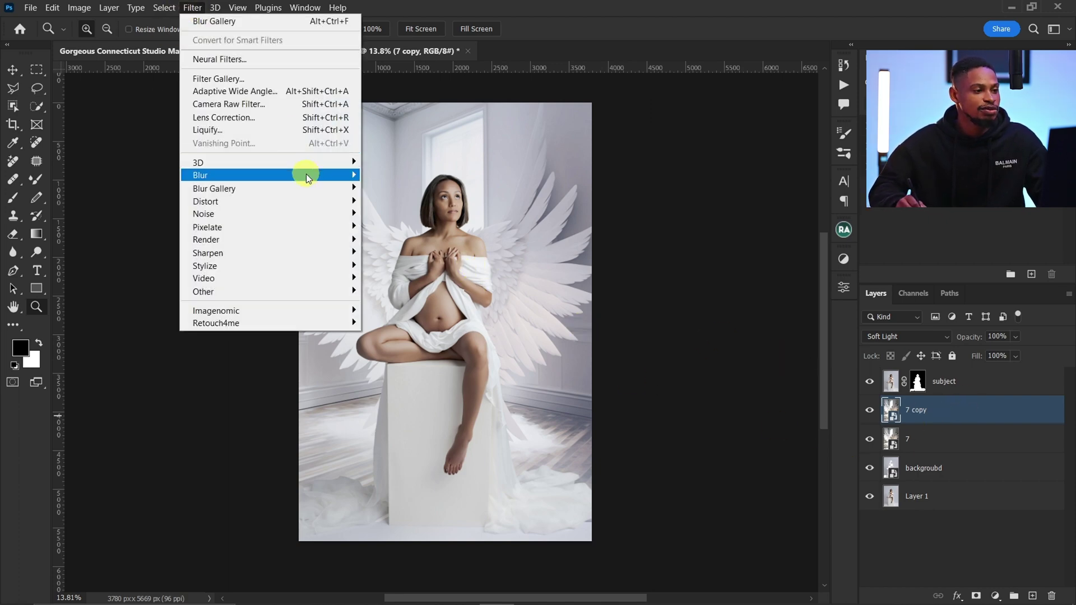
mouse_move(313, 189)
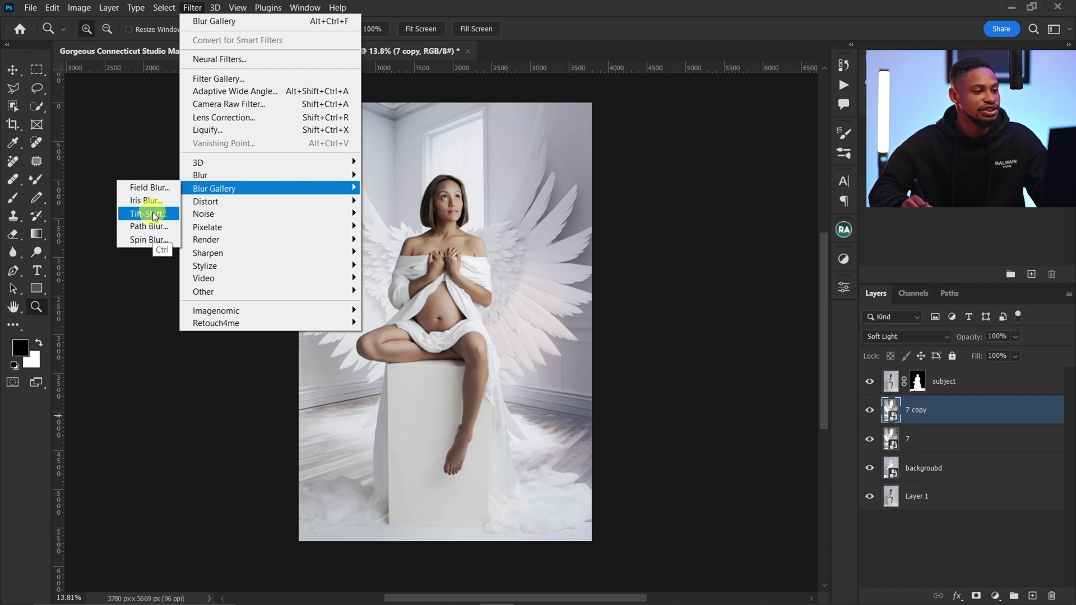
left_click(153, 213)
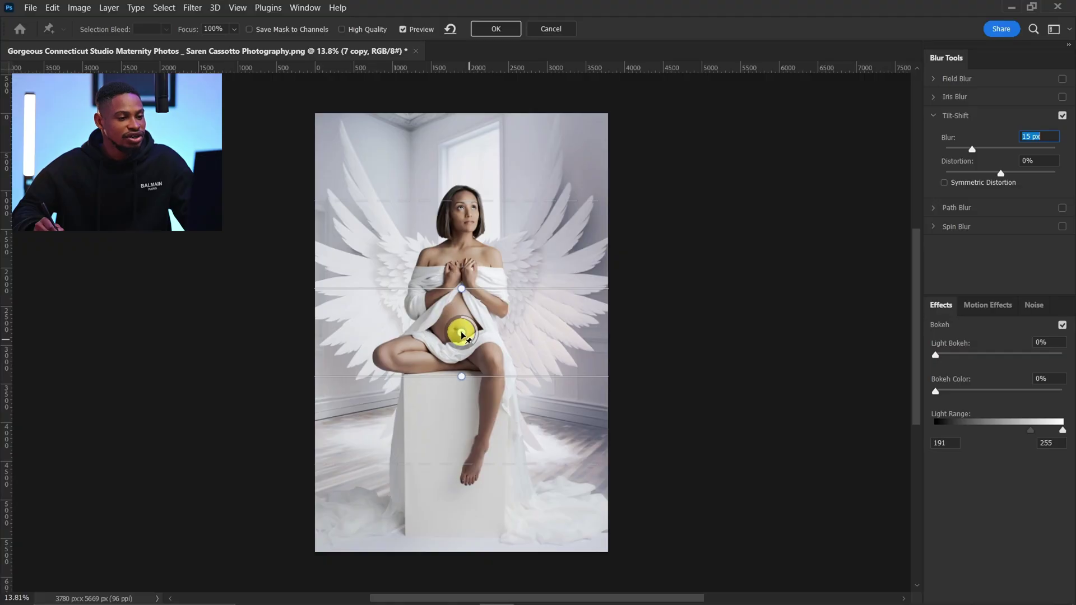
left_click_drag(461, 335, 465, 583)
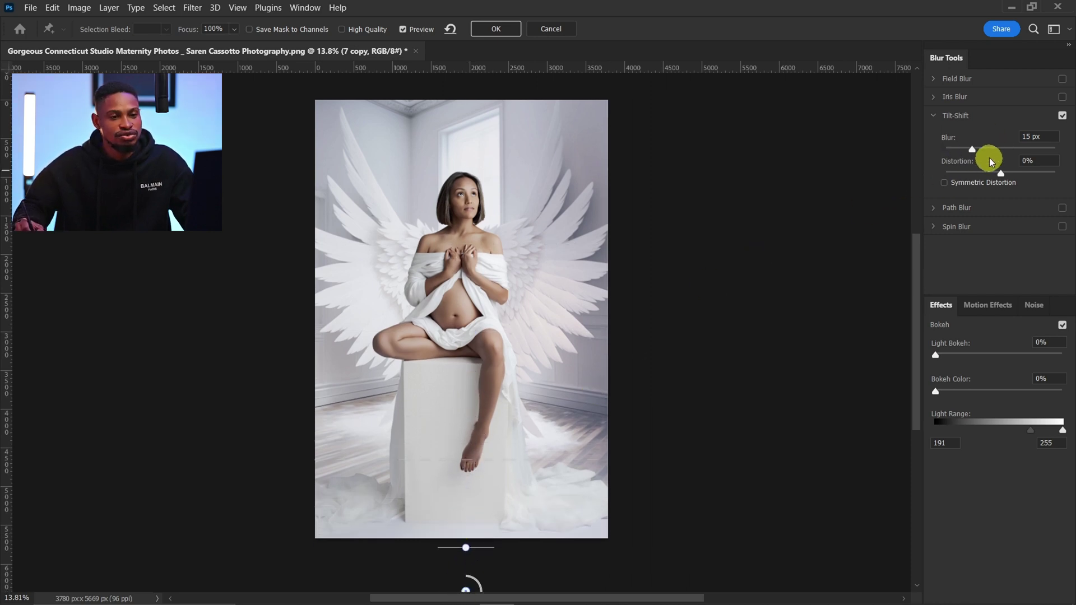
- Set the Tilt-Shift blur to about 21 px, reopen the filter, confirm with OK, and load 7 copy's selection
left_click(1011, 150)
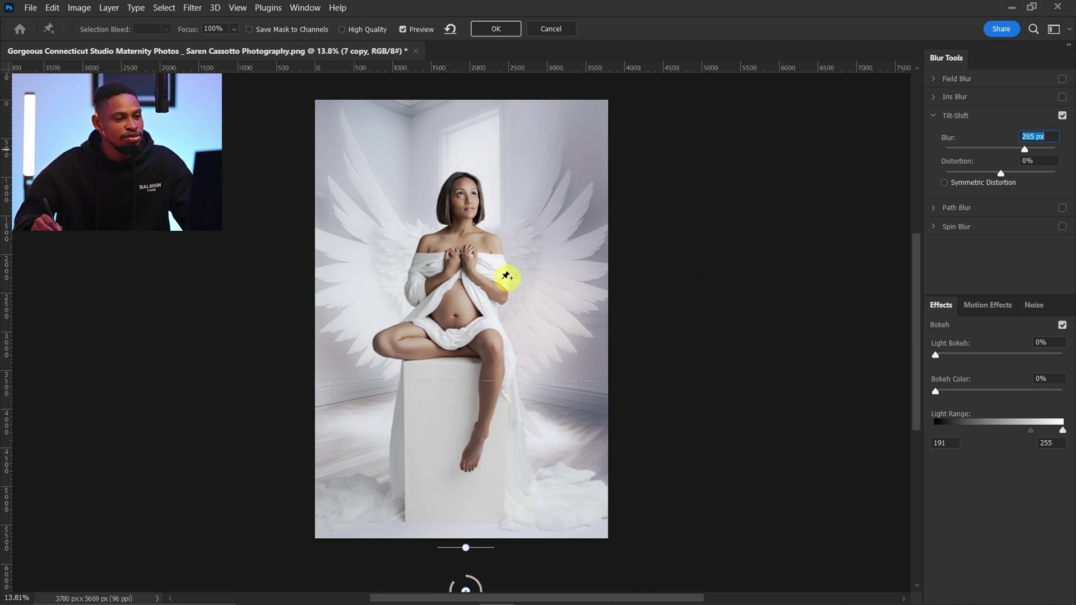
left_click(1003, 149)
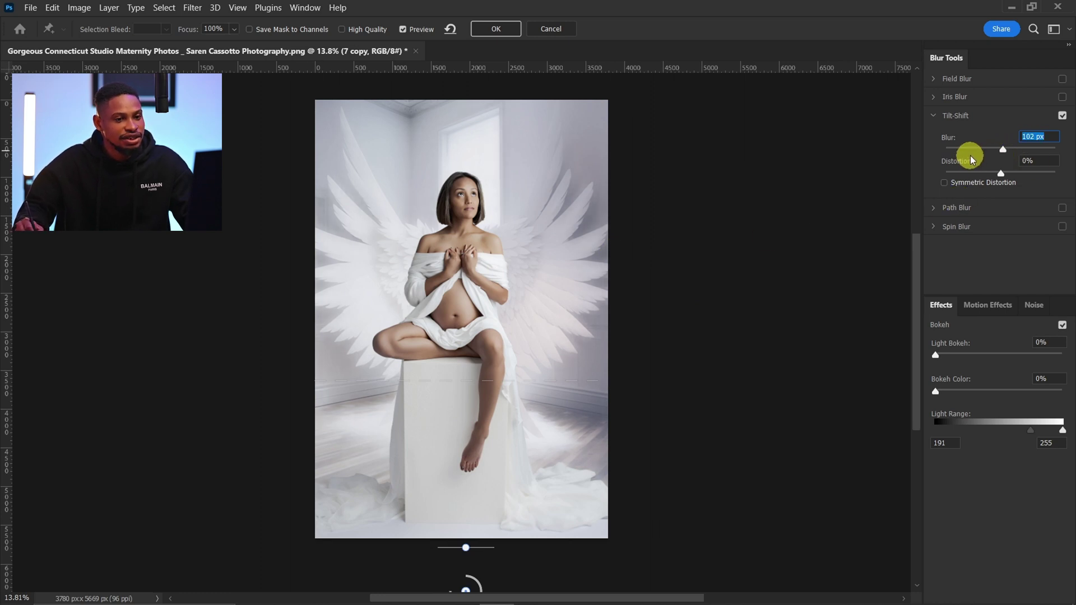
left_click_drag(962, 156, 979, 154)
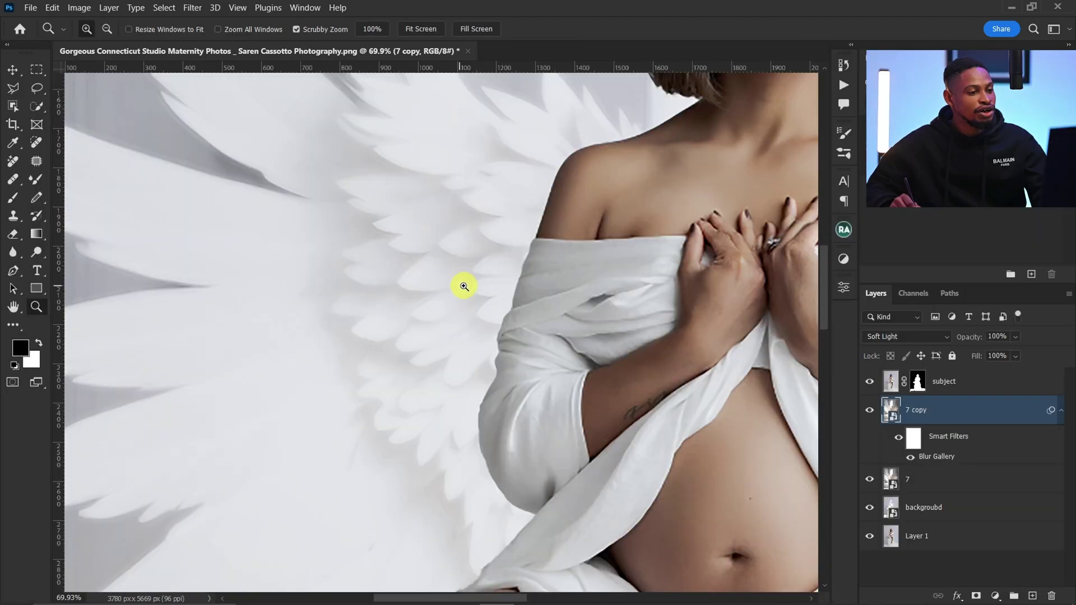
left_click_drag(463, 285, 385, 301)
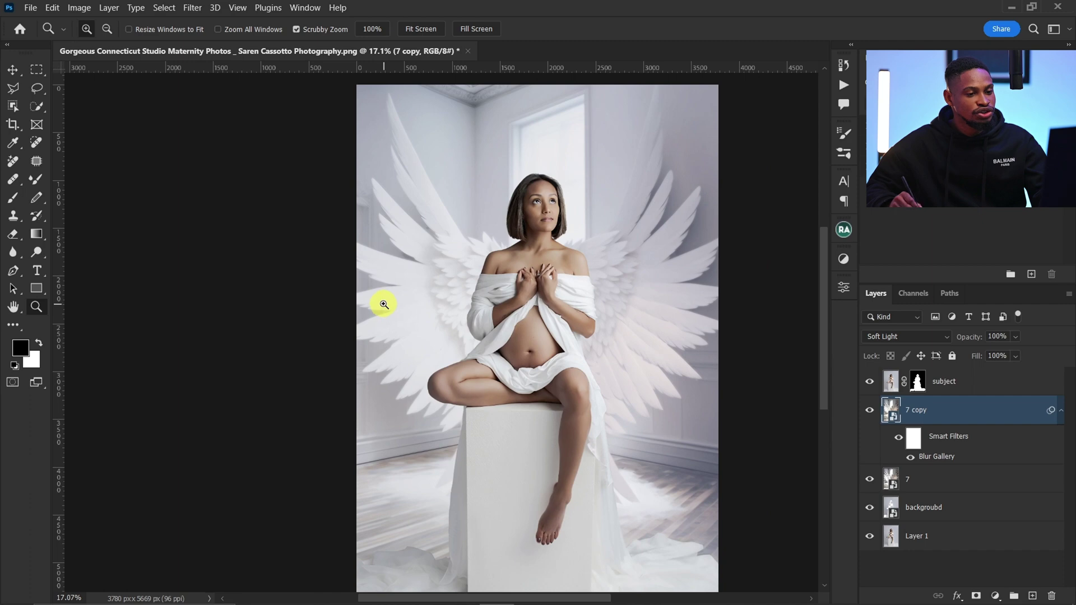
double_click(942, 457)
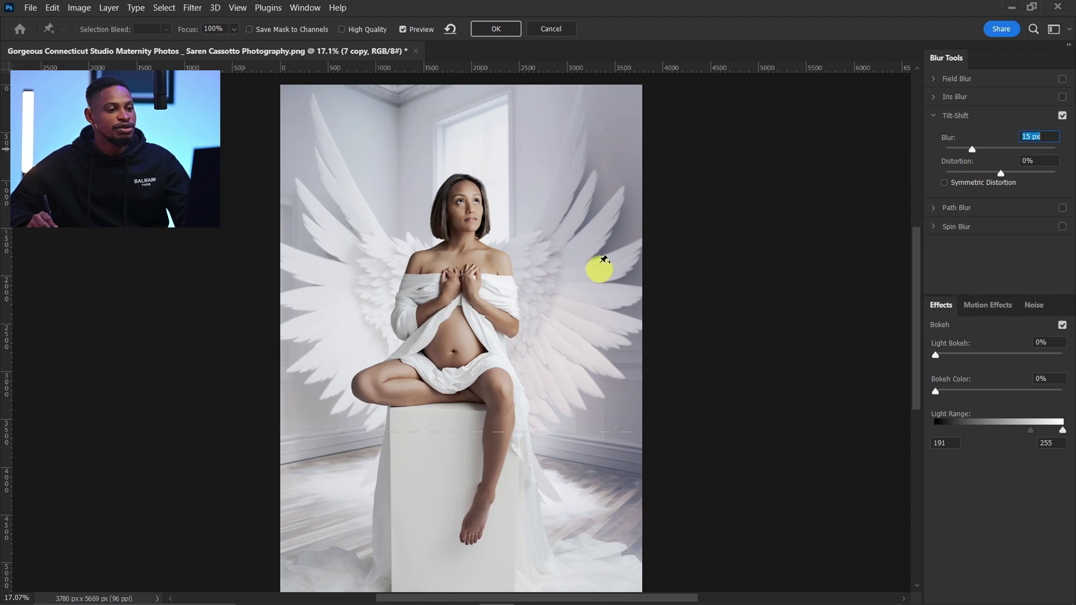
left_click(496, 29)
left_click(896, 418, "ctrl")
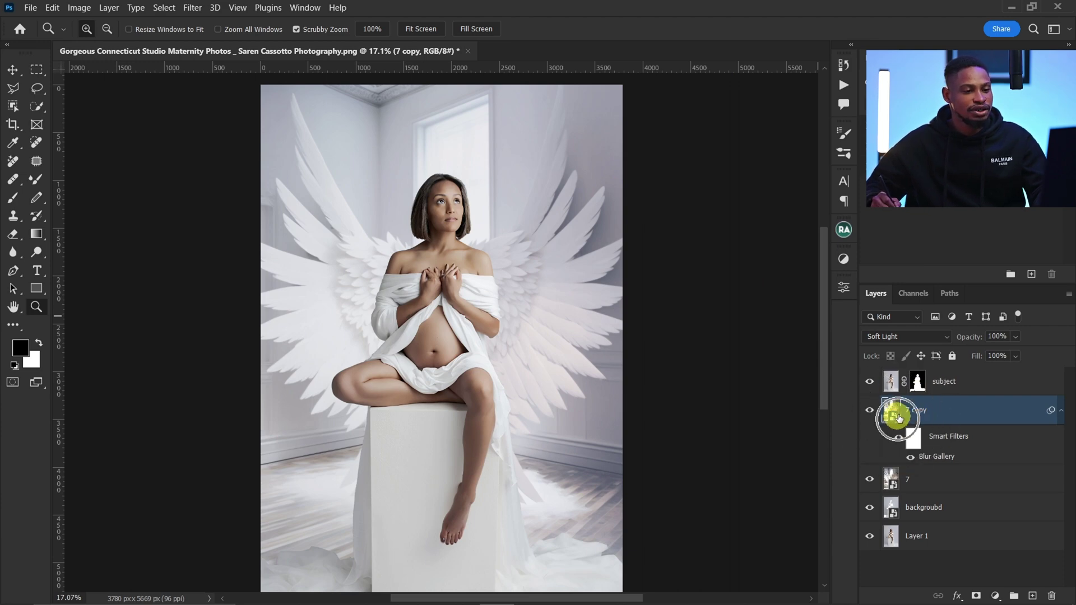
- Load 7 copy's outline as a selection, dismiss the Filter menu, and bring up the File menu
left_click(941, 411, "ctrl")
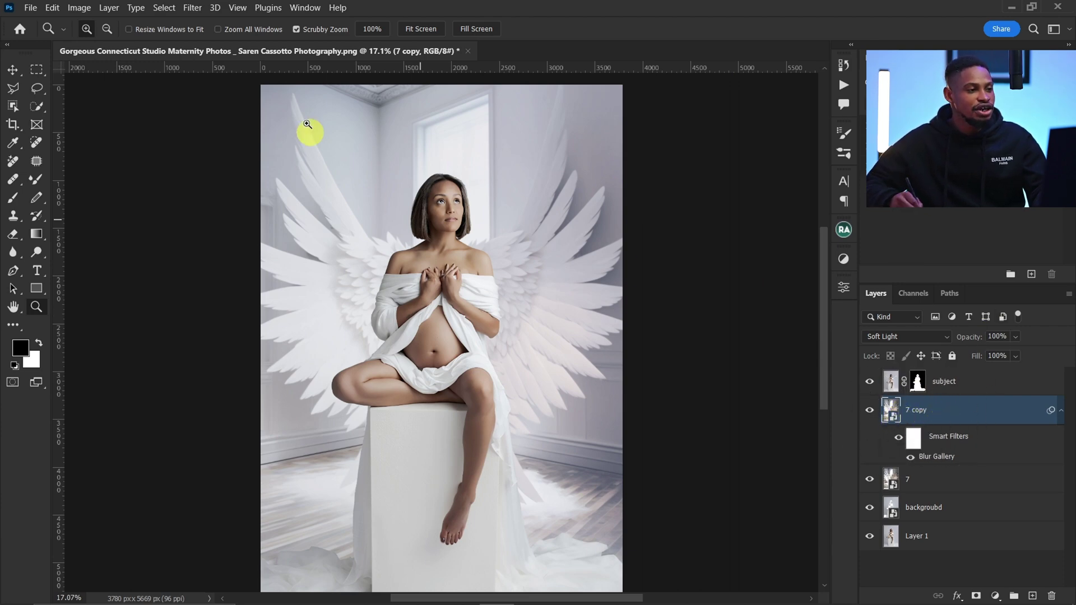
left_click(192, 7)
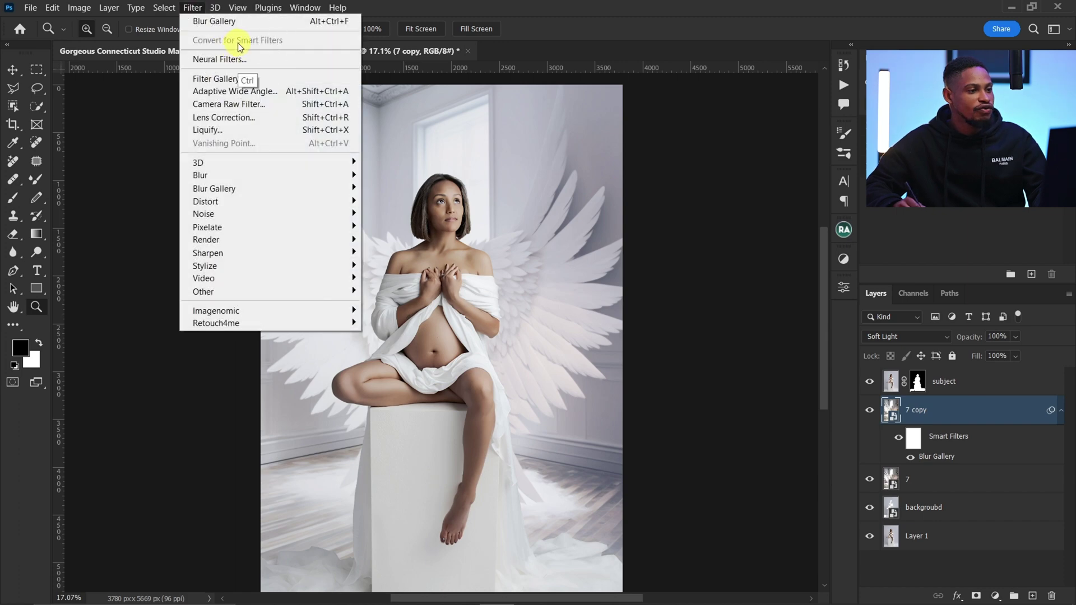
left_click(582, 54)
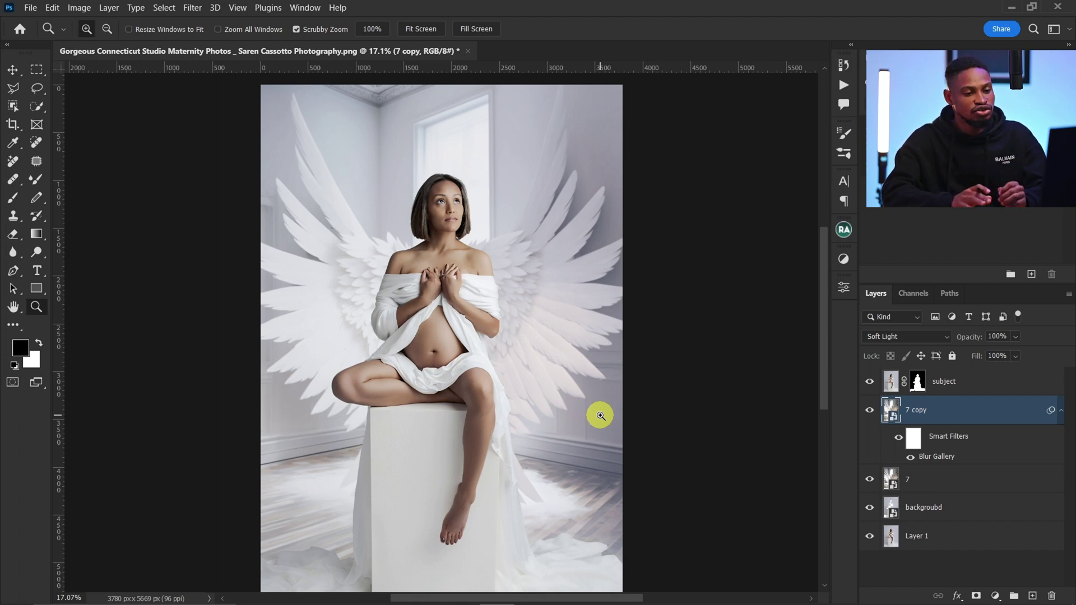
scroll(530, 367, "down", 2)
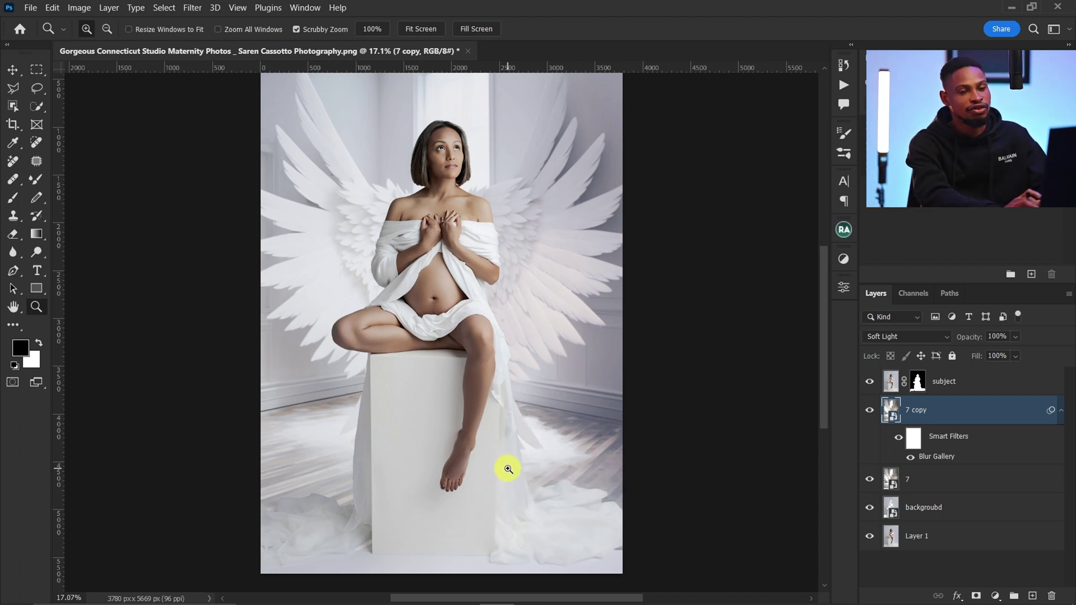
left_click(30, 8)
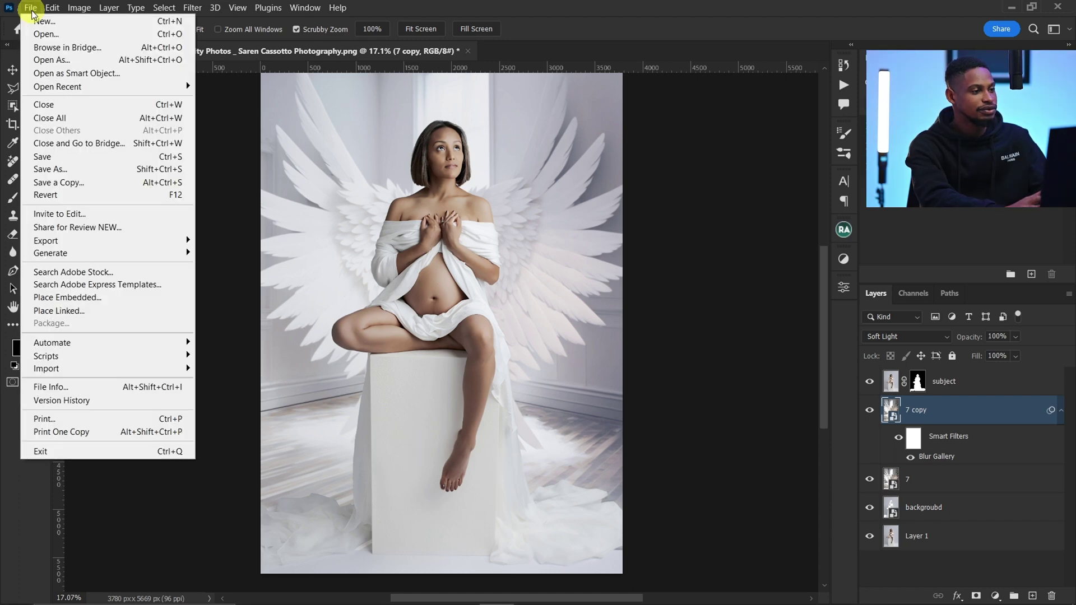
left_click(92, 298)
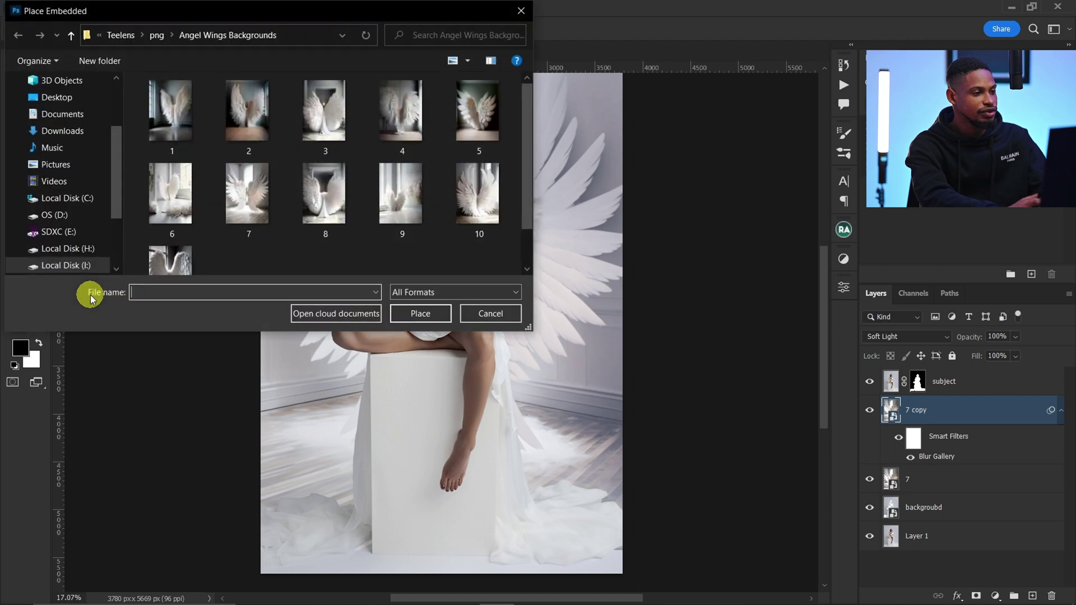
left_click(66, 132)
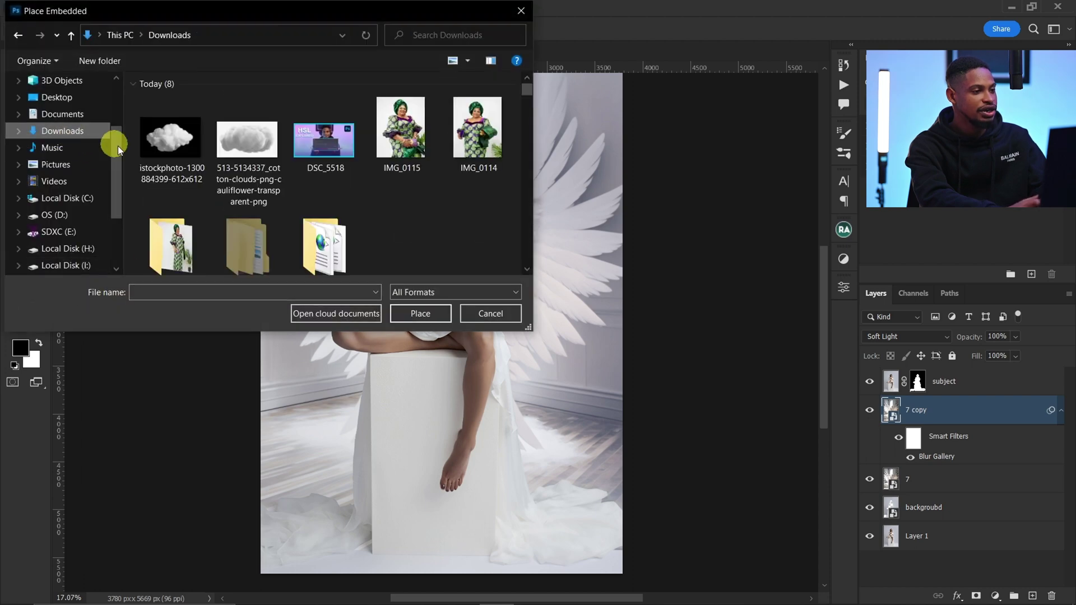
left_click(170, 156)
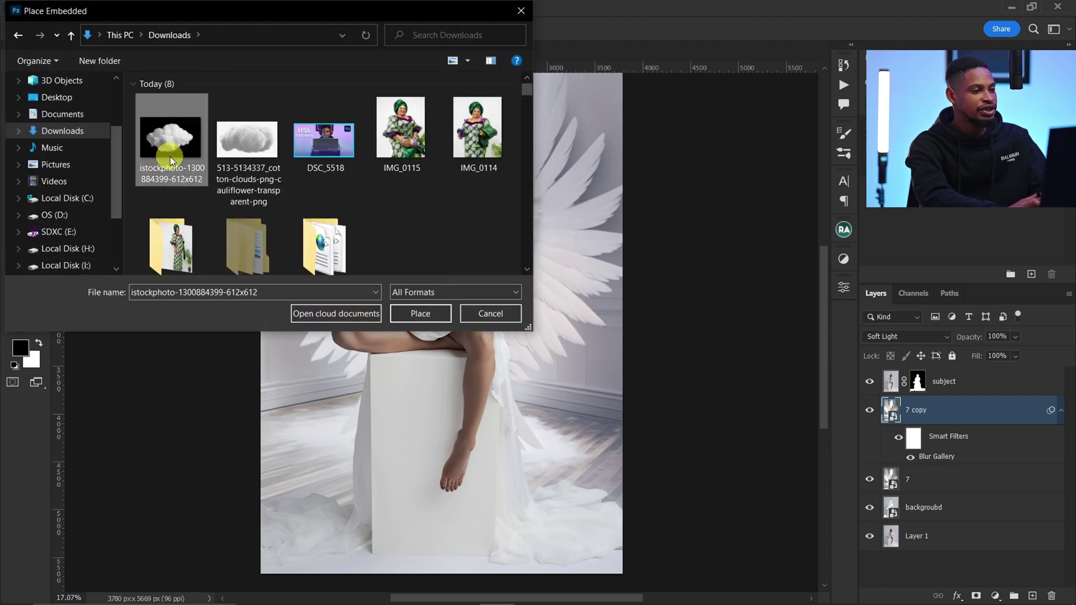
left_click(418, 315)
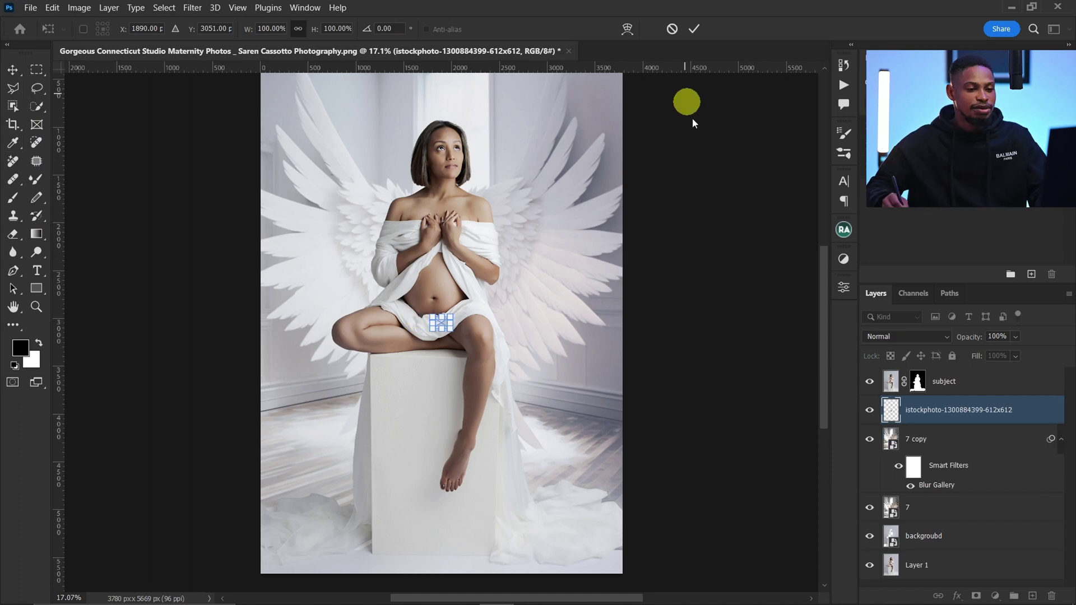
- Scale the placed cloud to about 852% and move its layer above the subject layer
left_click_drag(454, 328, 623, 381)
left_click_drag(970, 407, 962, 374)
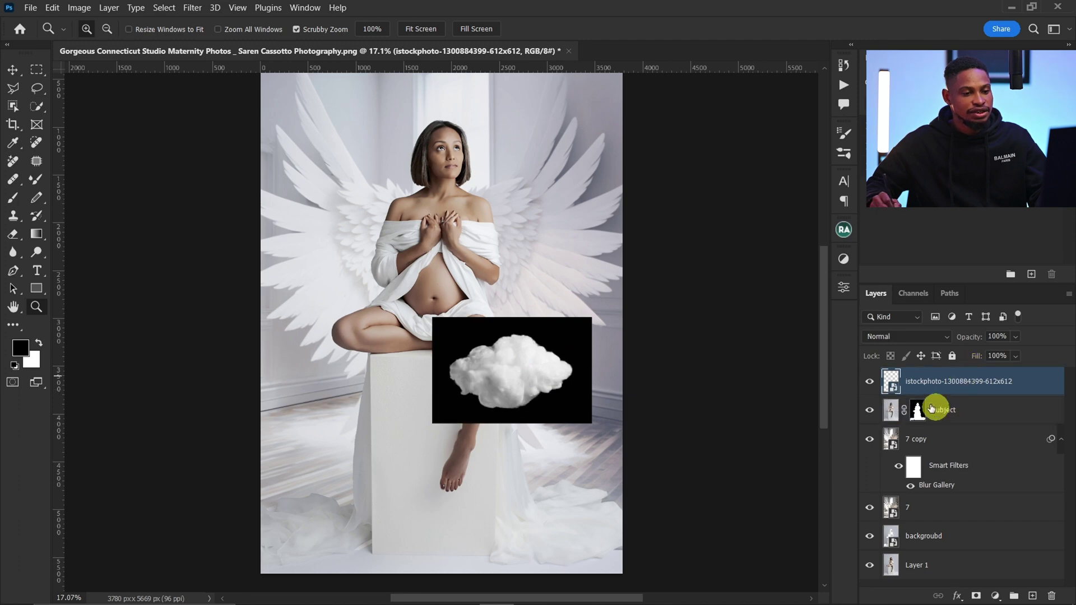
key("v")
scroll(549, 364, "up", 1)
left_click(524, 360)
left_click(526, 373)
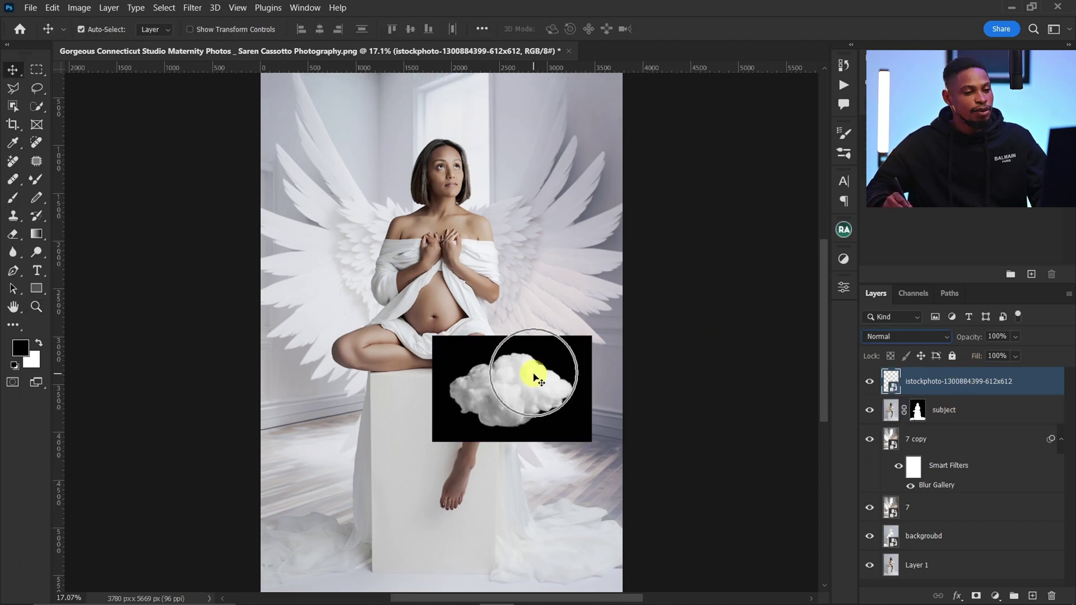
- Set the cloud layer's blend mode to Lighten to drop its black backdrop, zooming to check
left_click(906, 335)
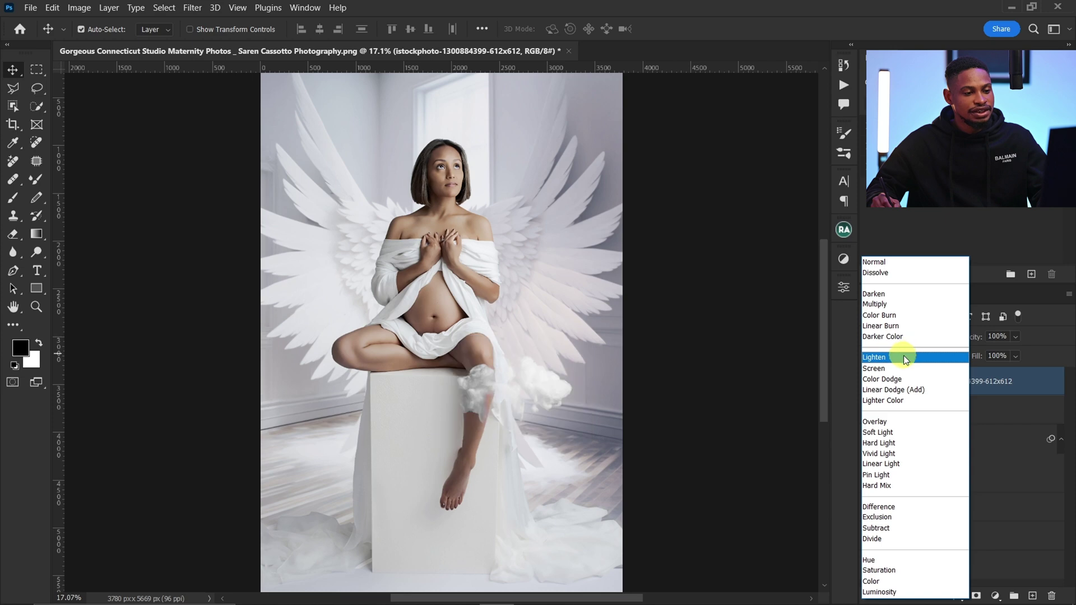
left_click(903, 358)
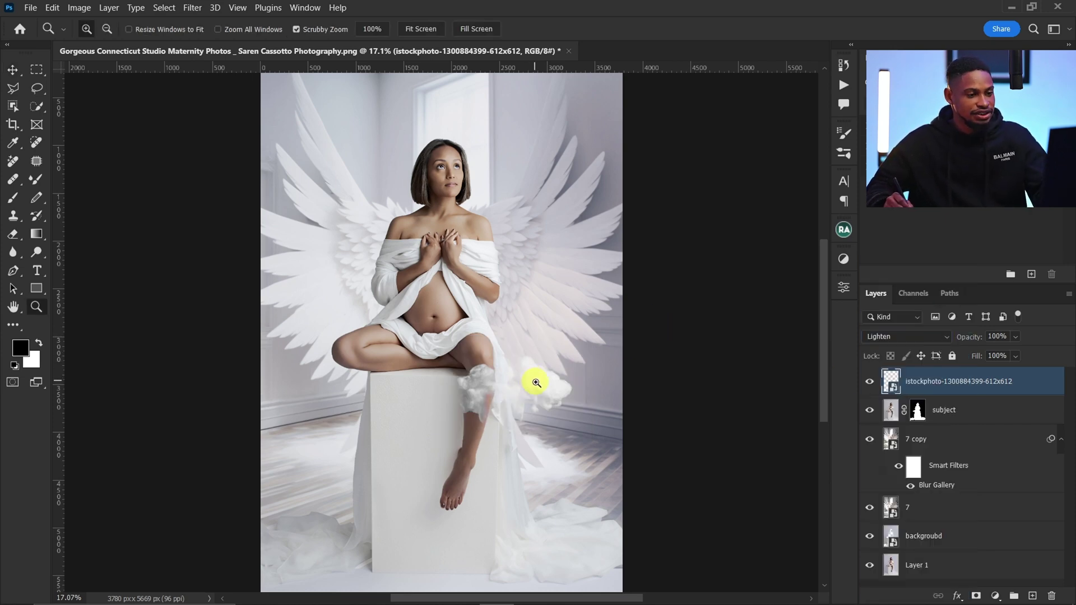
scroll(532, 382, "up", 5)
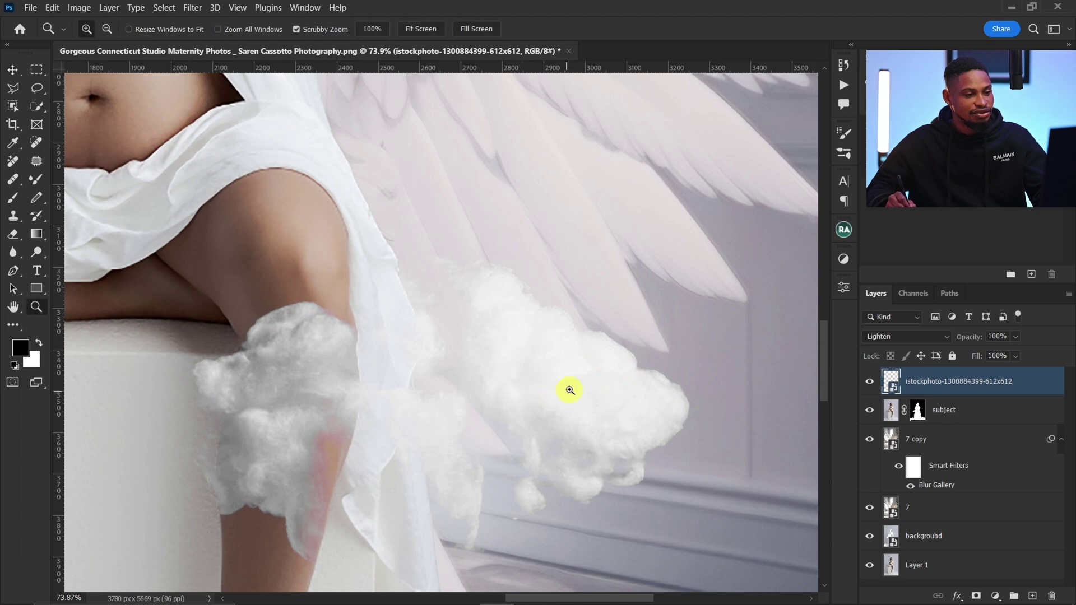
scroll(569, 391, "down", 5)
- Enlarge the cloud and position it in the photo's bottom-left corner
key("ctrl+t")
left_click_drag(566, 396, 387, 558)
left_click_drag(526, 415, 554, 314)
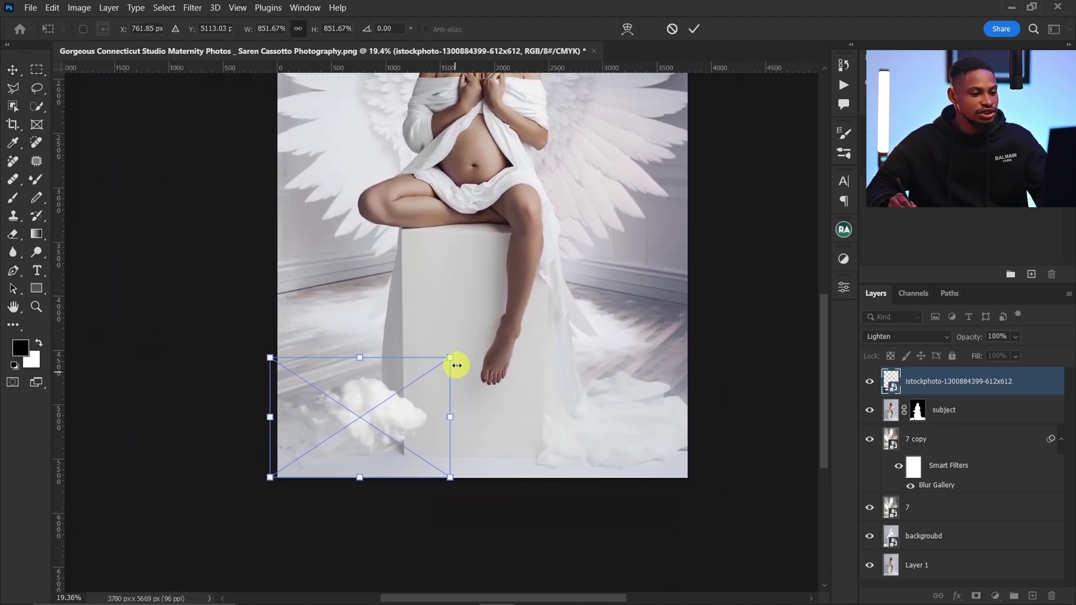
left_click_drag(451, 357, 516, 313)
left_click_drag(480, 392, 428, 442)
left_click_drag(464, 369, 531, 322)
left_click_drag(452, 437, 362, 439)
key("Return")
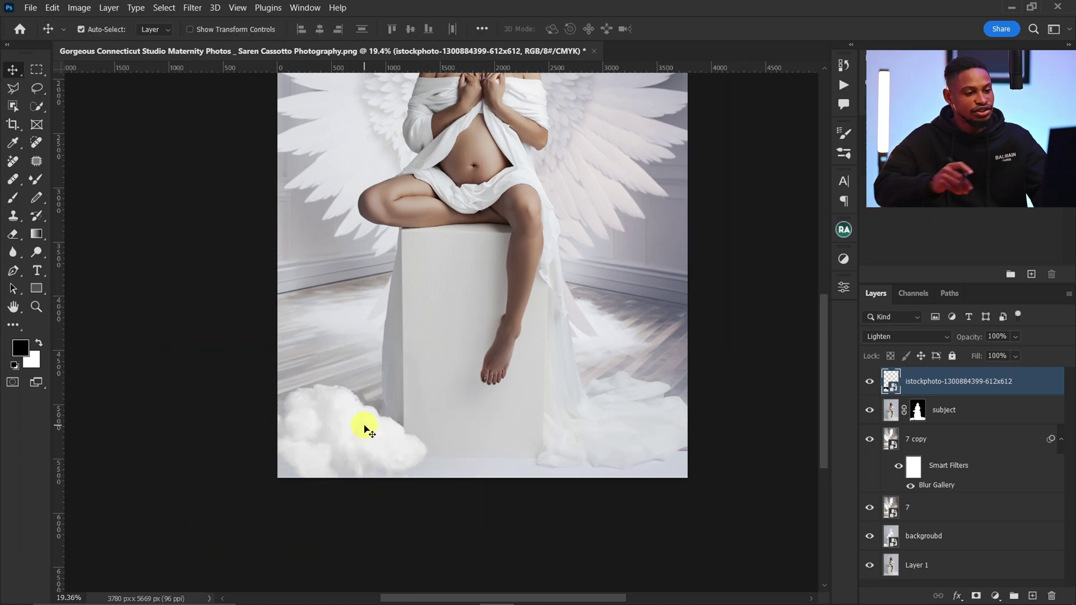
- Duplicate the cloud and rotate the copy while moving it toward the right
key("ctrl+j")
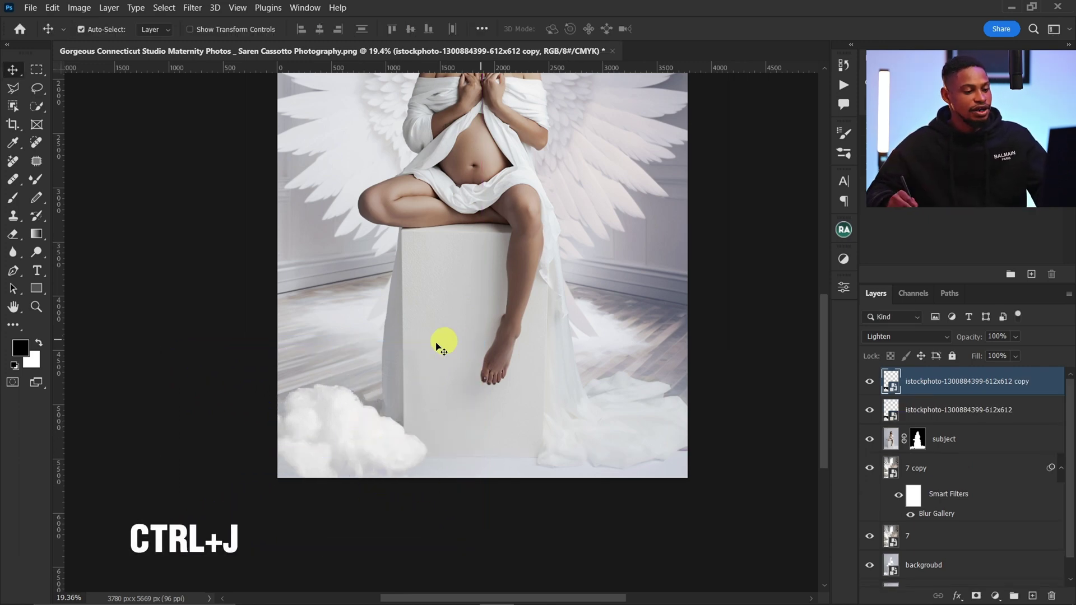
key("ctrl+t")
left_click_drag(409, 435, 677, 439)
left_click_drag(755, 308, 583, 183)
left_click_drag(632, 396, 654, 409)
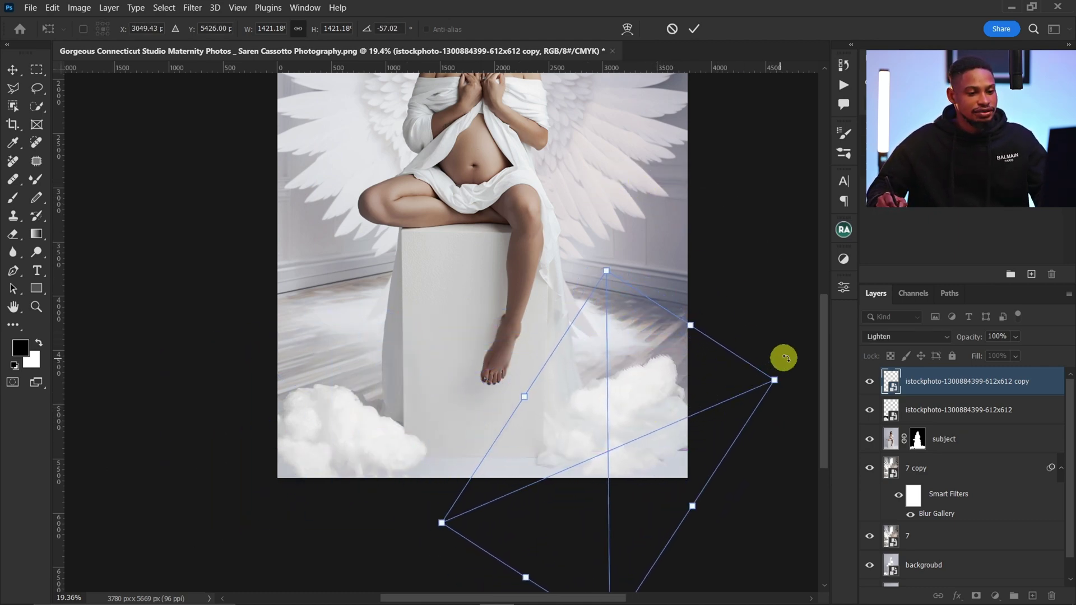
left_click_drag(787, 358, 753, 326)
- Enlarge and settle the rotated cloud copy onto the bottom-right floor, then commit it
left_click_drag(672, 448, 686, 463)
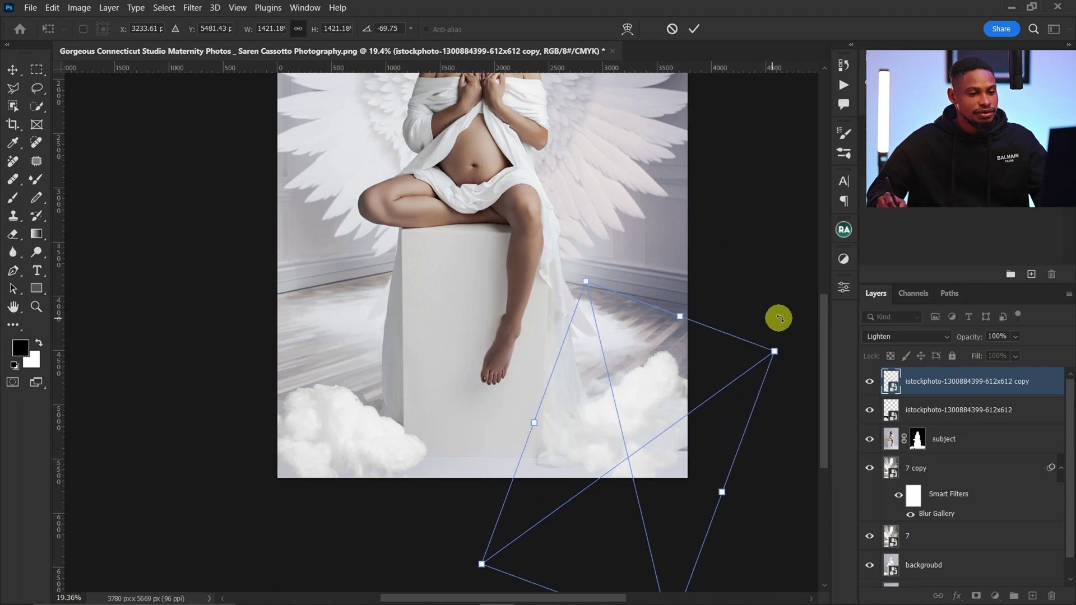
left_click_drag(781, 317, 810, 367)
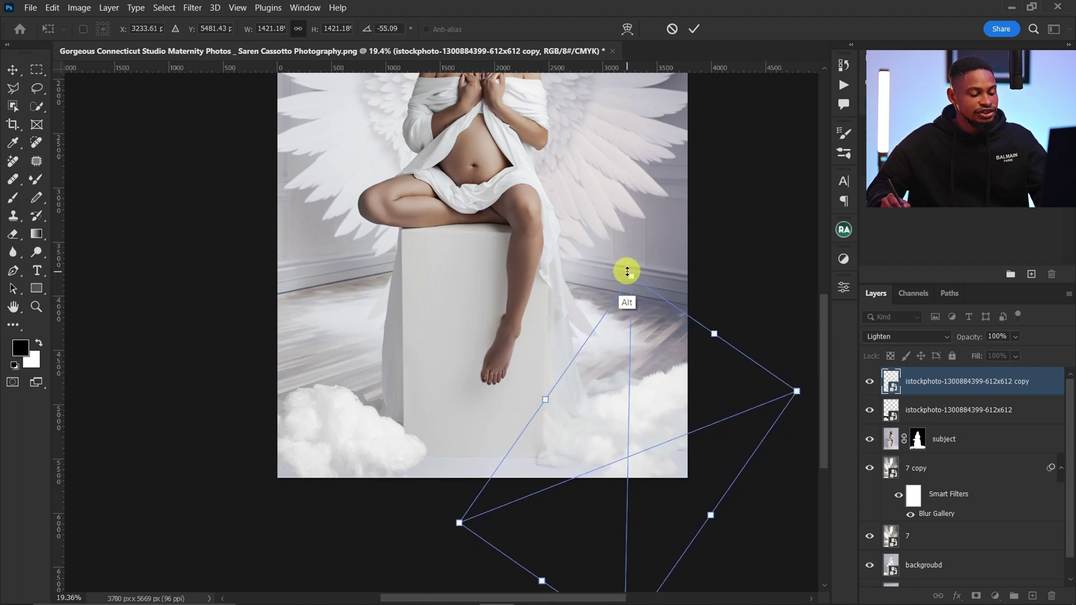
left_click_drag(632, 274, 593, 245)
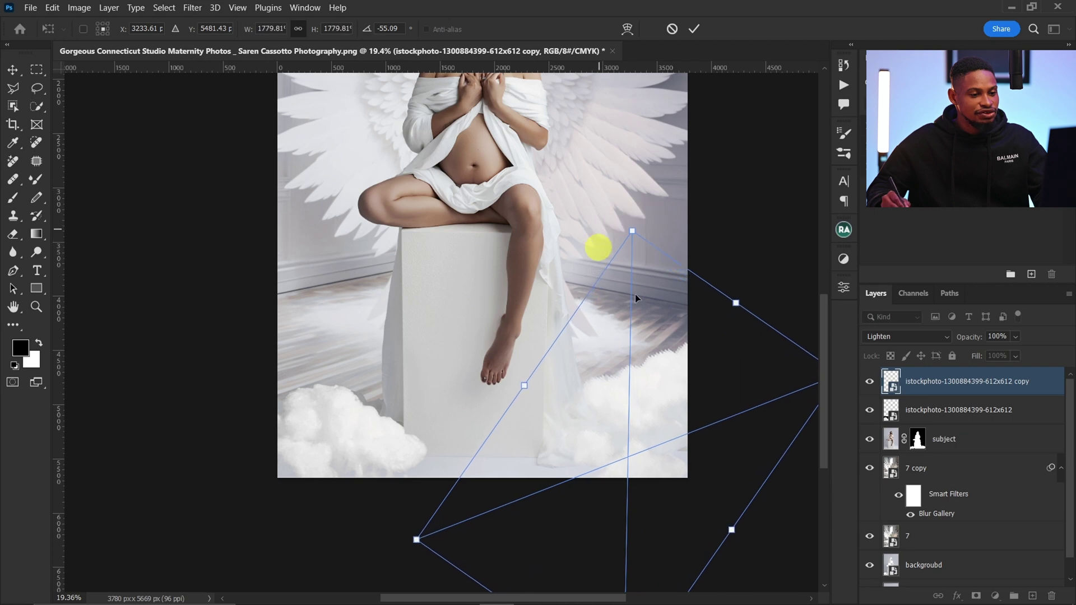
left_click_drag(670, 381, 602, 375)
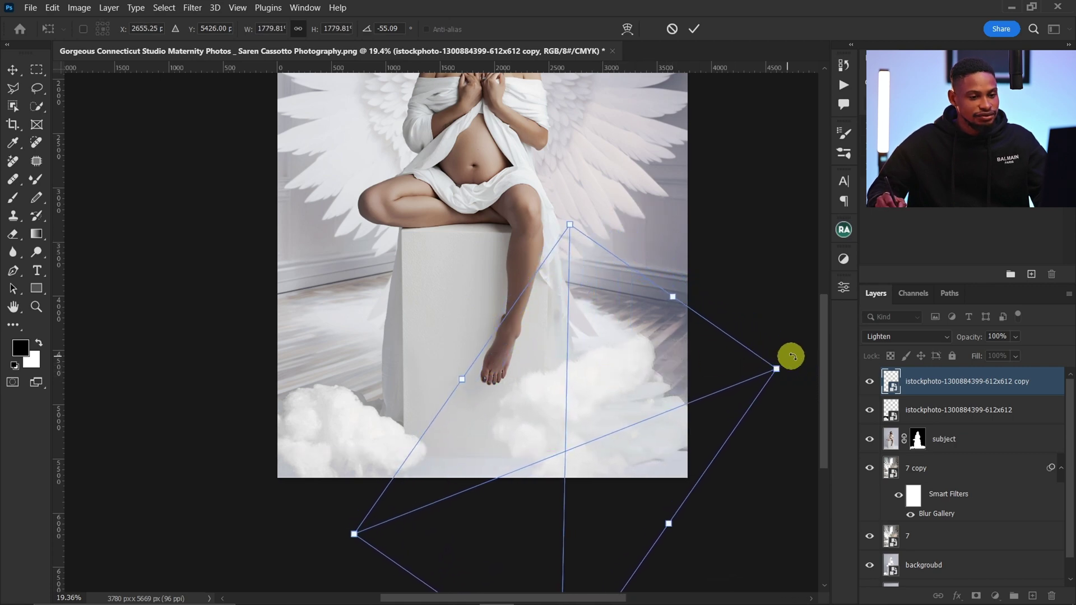
left_click_drag(791, 359, 799, 435)
left_click_drag(661, 417, 658, 359)
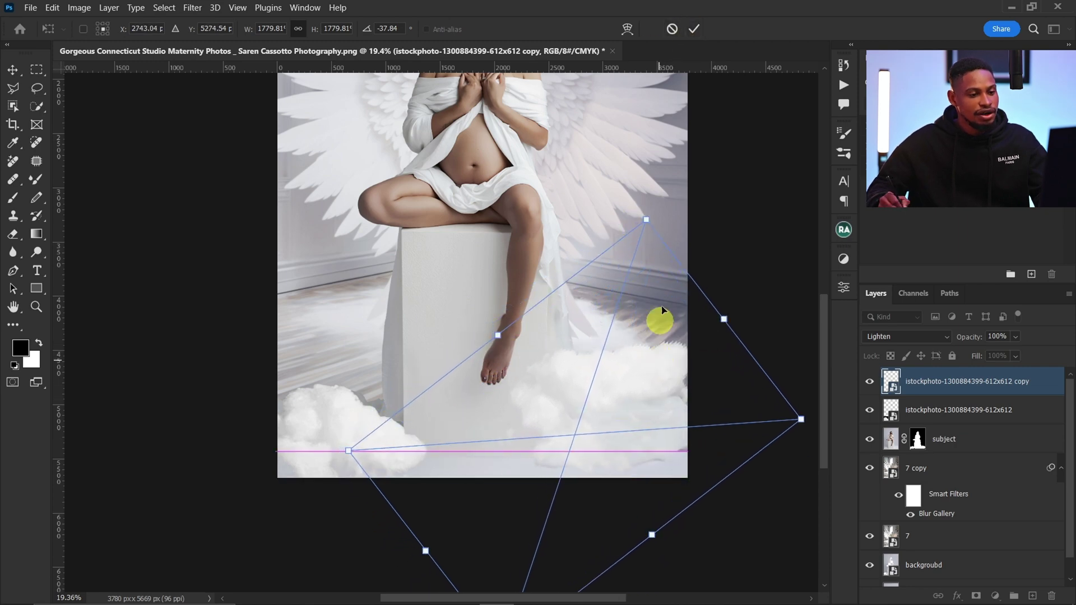
left_click(693, 29)
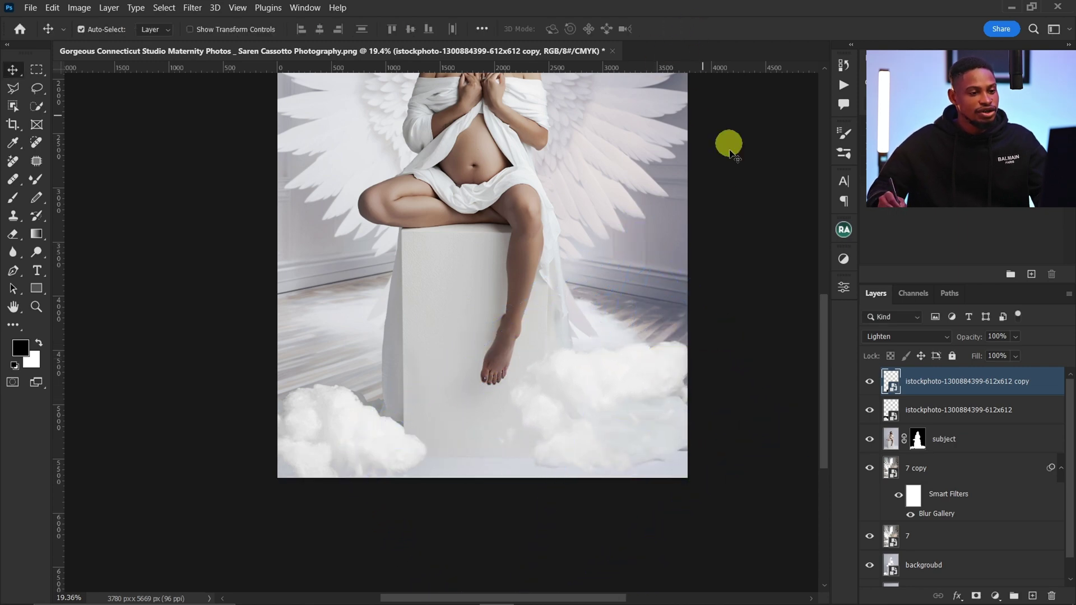
left_click(954, 415)
- Duplicate the original cloud into a third cloud, rotated about -30° and scaled beneath the feet
key("ctrl+j")
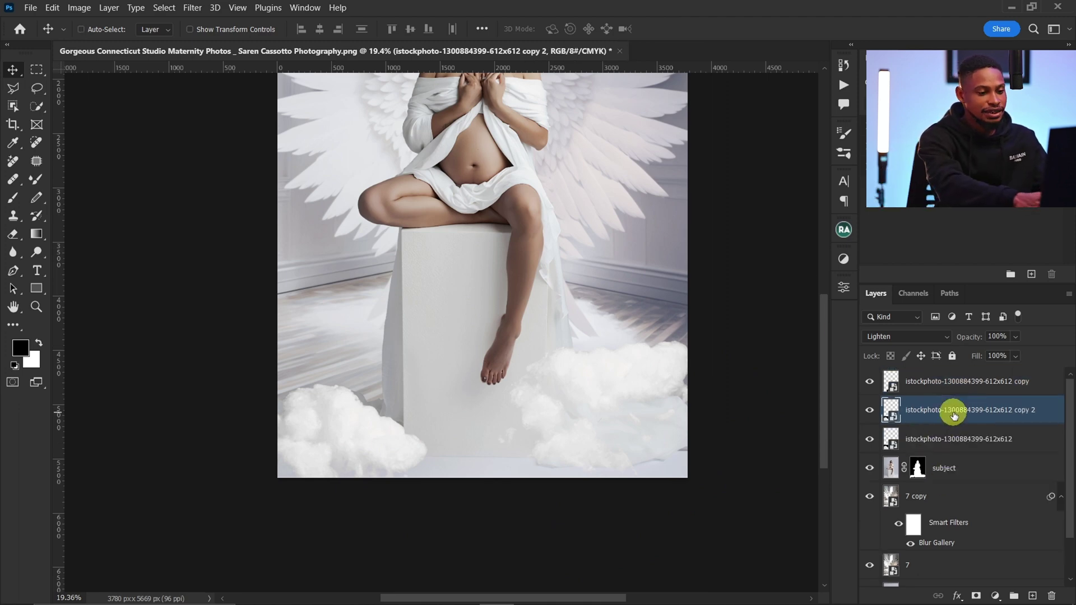
left_click_drag(419, 455, 572, 447)
key("ctrl+t")
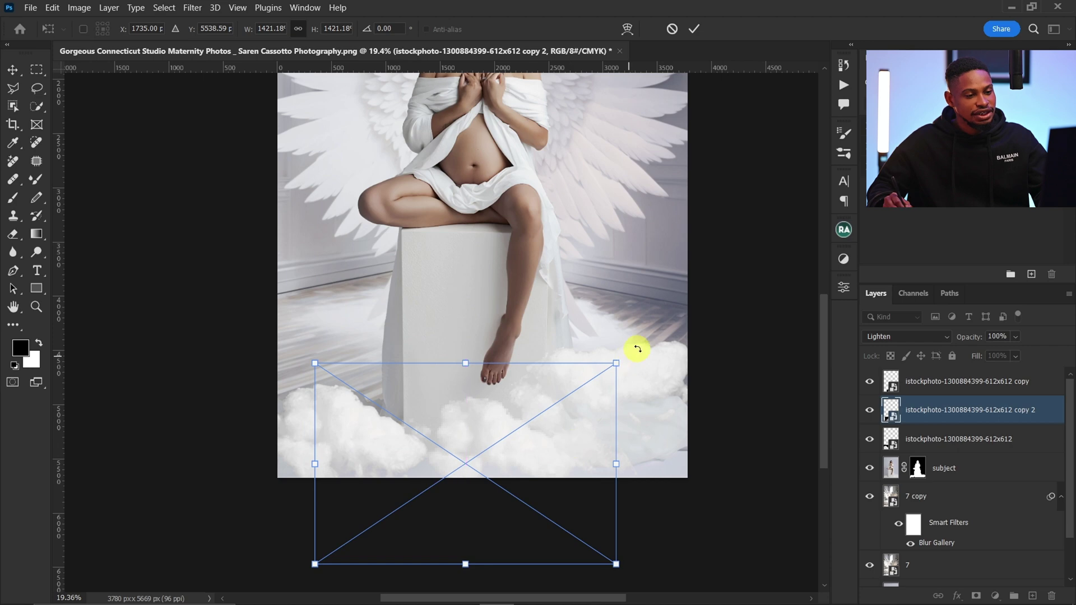
left_click_drag(637, 349, 620, 322)
left_click_drag(577, 393, 528, 445)
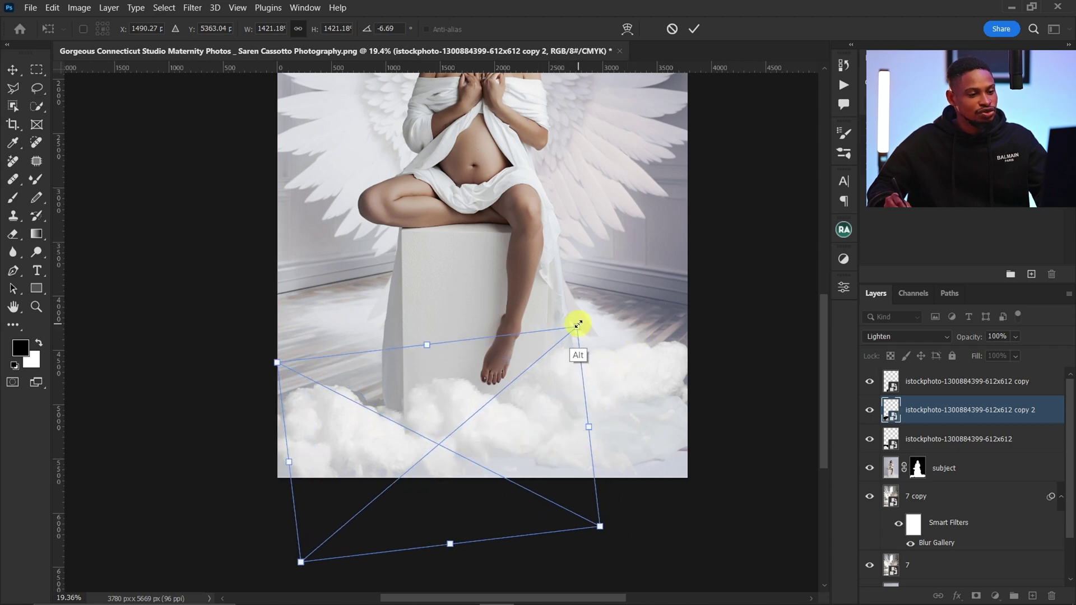
left_click_drag(578, 324, 569, 324)
left_click_drag(538, 438, 568, 454)
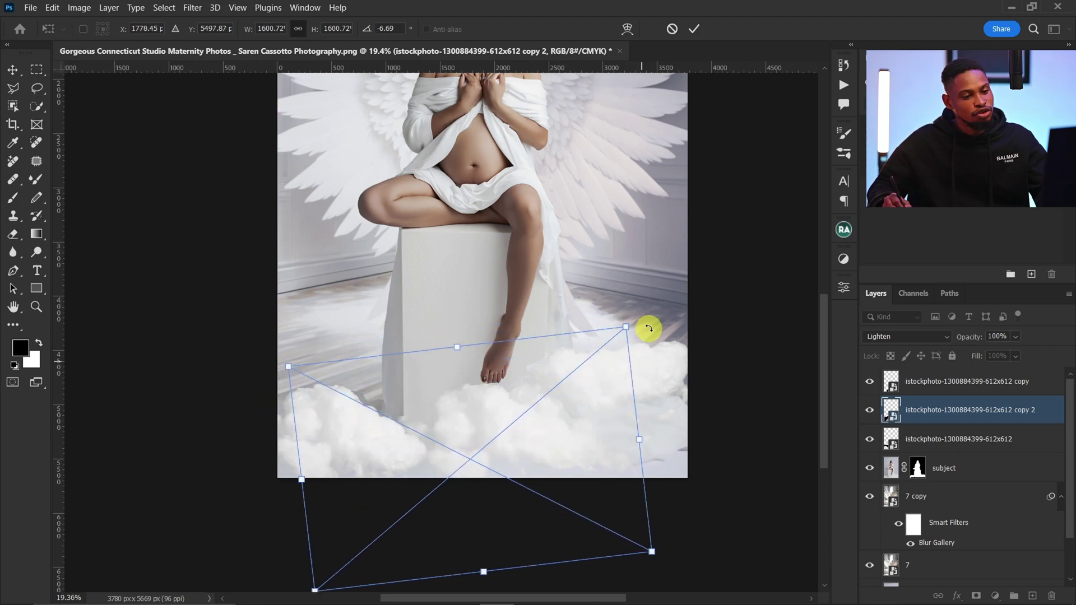
left_click_drag(648, 328, 572, 361)
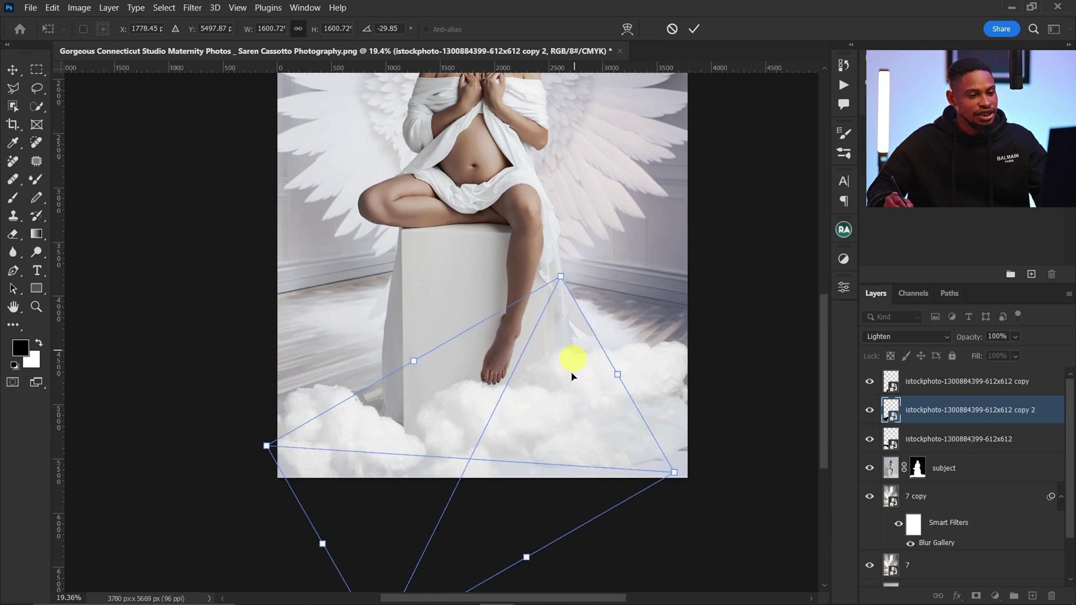
mouse_move(551, 418)
left_mouse_down()
mouse_move(544, 438)
mouse_move(543, 427)
left_mouse_up()
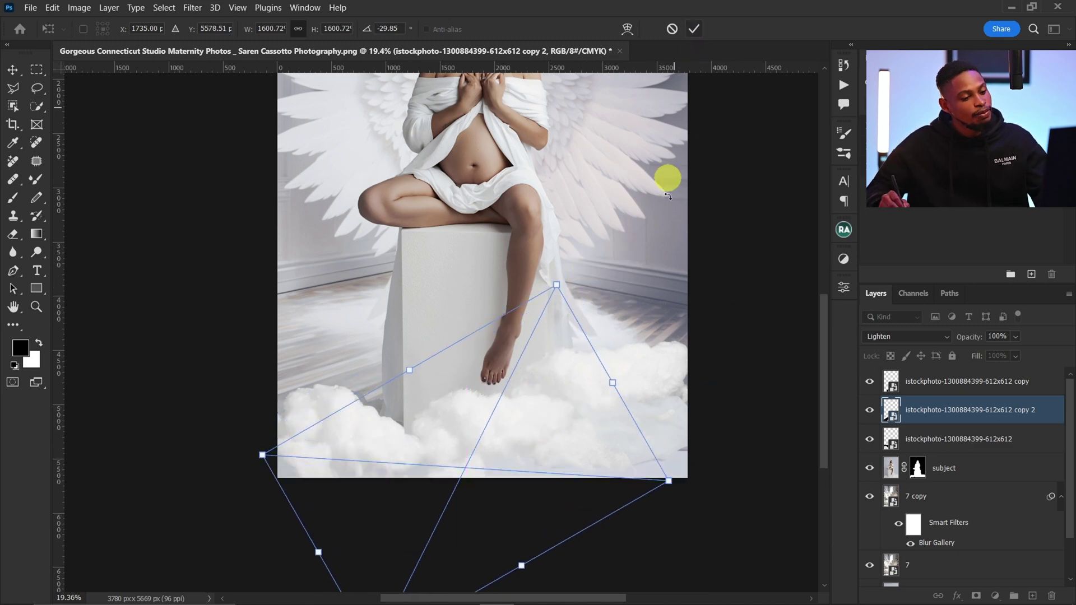
left_click(698, 30)
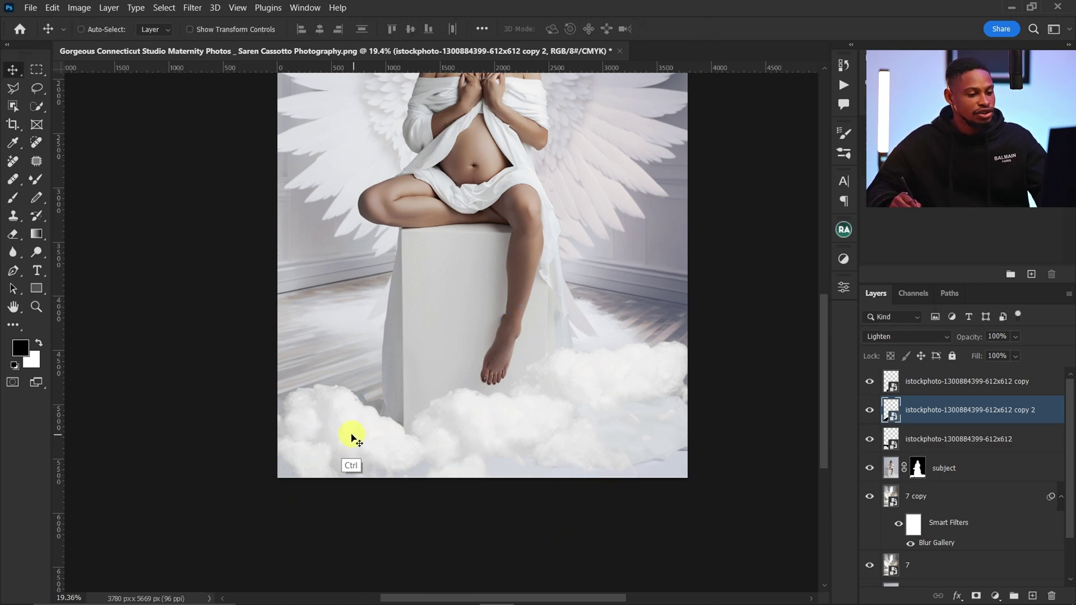
- Turn off the CMYK proof, then rotate the original cloud about 18.5° and enlarge it
key("ctrl+y")
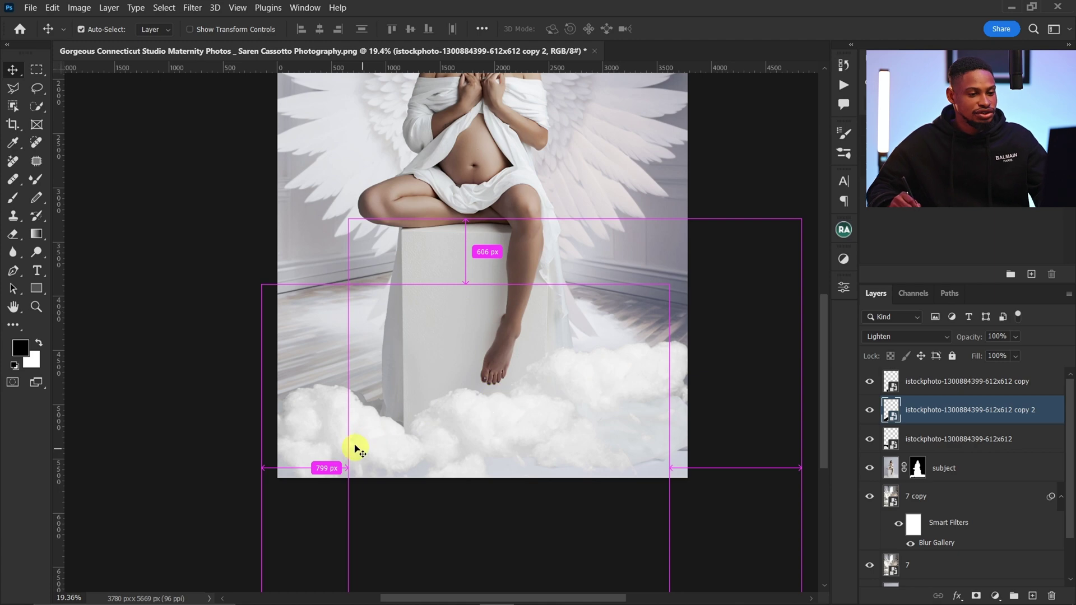
left_click(948, 452)
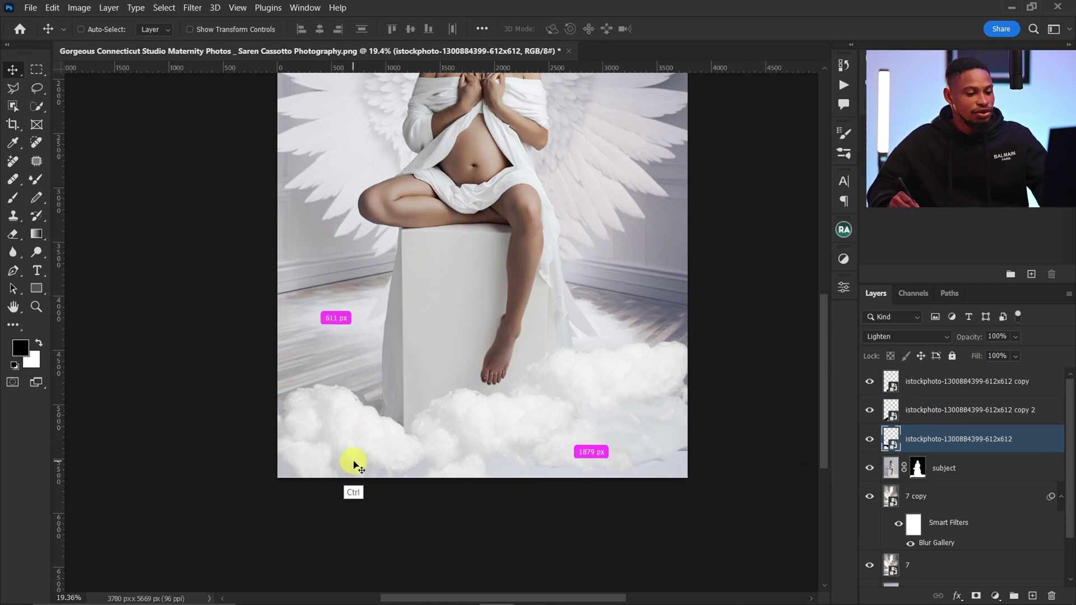
key("ctrl+t")
left_click_drag(507, 334, 519, 365)
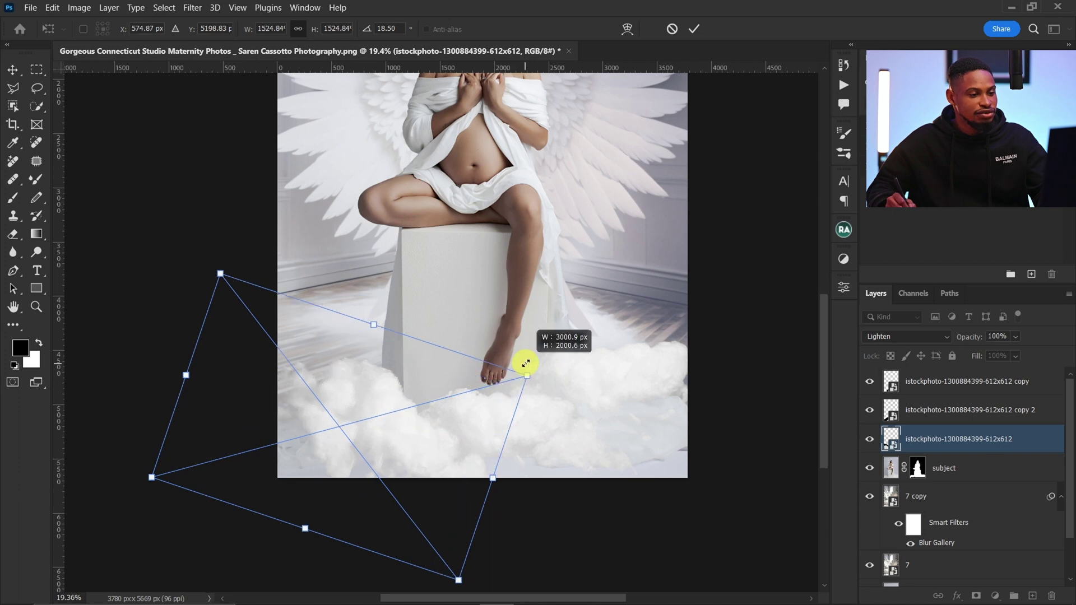
mouse_move(440, 425)
left_mouse_down()
mouse_move(413, 415)
mouse_move(424, 417)
left_mouse_up()
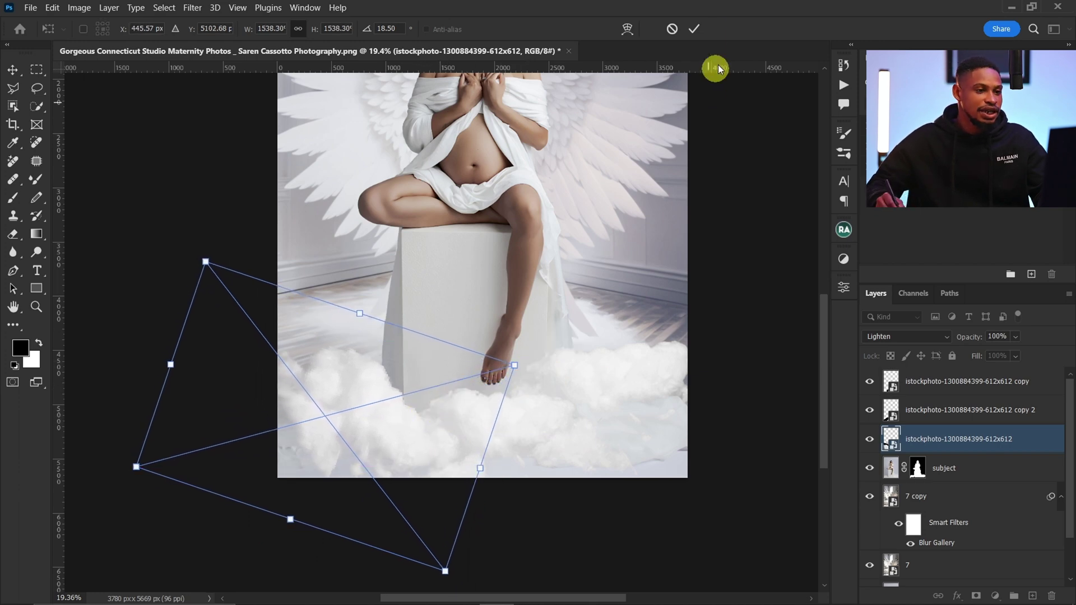
left_click(695, 26)
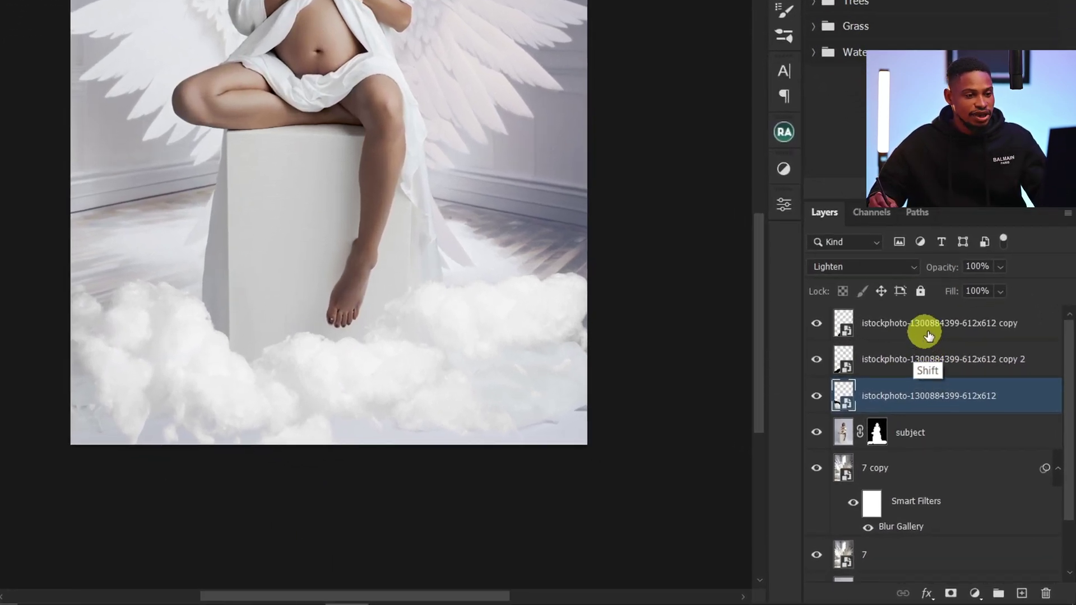
- Group the three cloud layers into Group 1 at 82% opacity
left_click(965, 390, "shift")
key("ctrl+g")
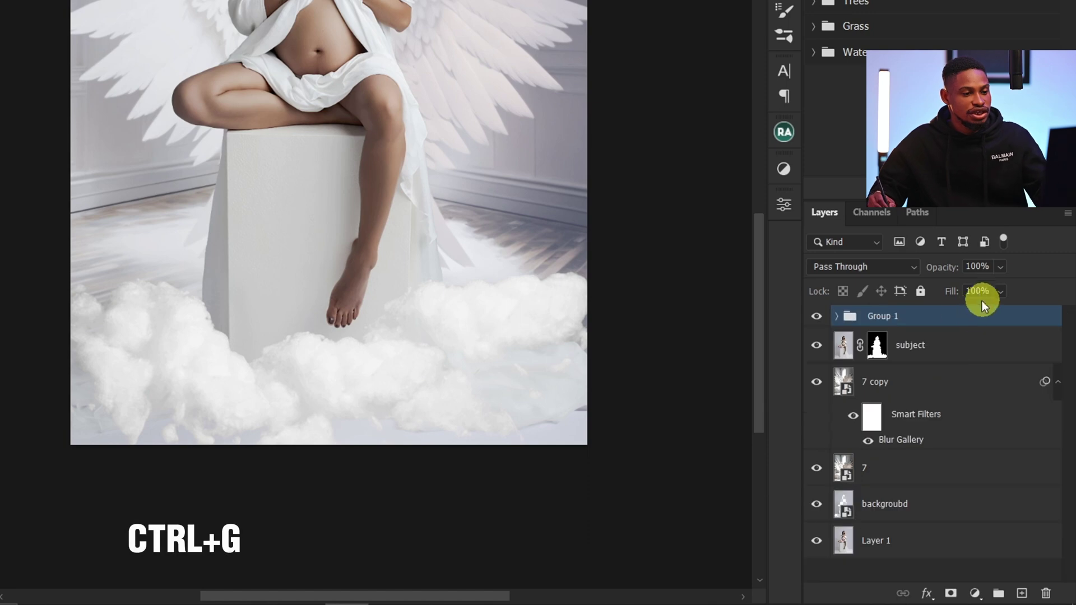
left_click(1000, 266)
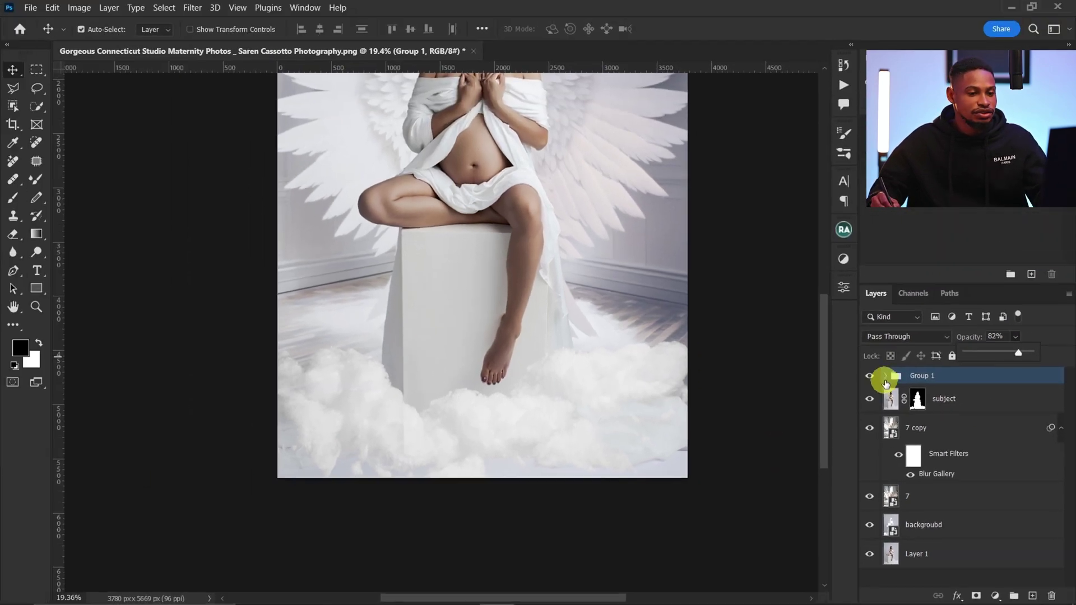
- Toggle Group 1's visibility to compare, then expand it and select the original cloud layer
left_click(818, 318)
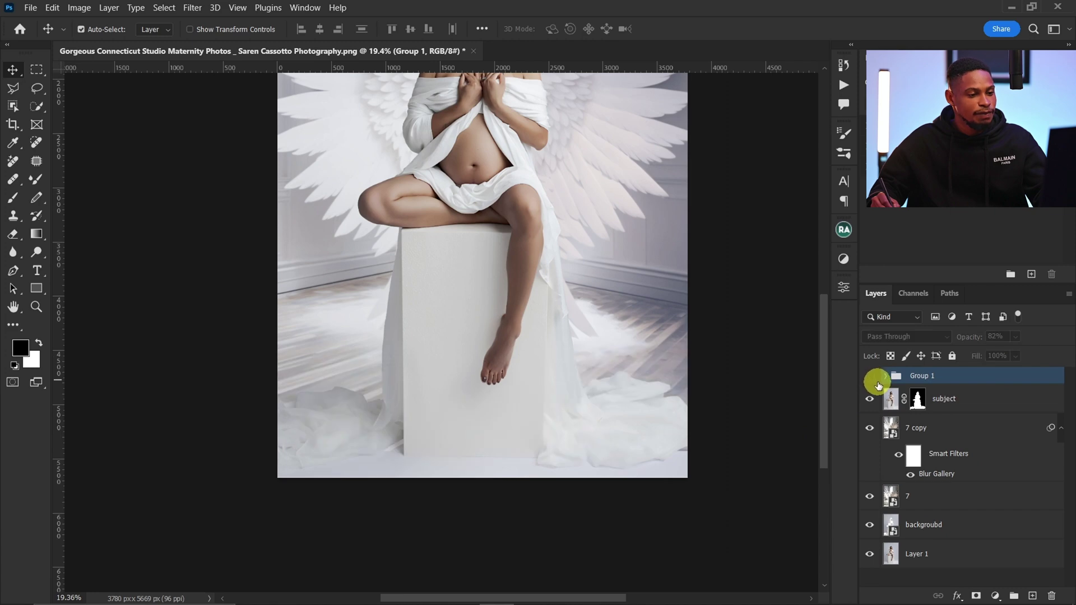
left_click(871, 377)
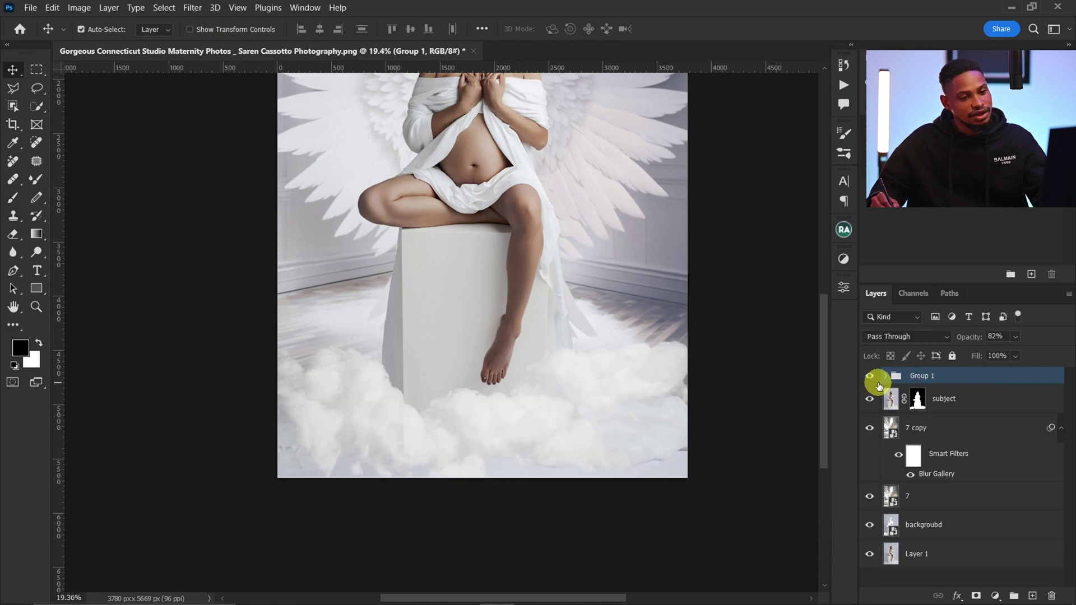
left_click(870, 376)
left_click(870, 377)
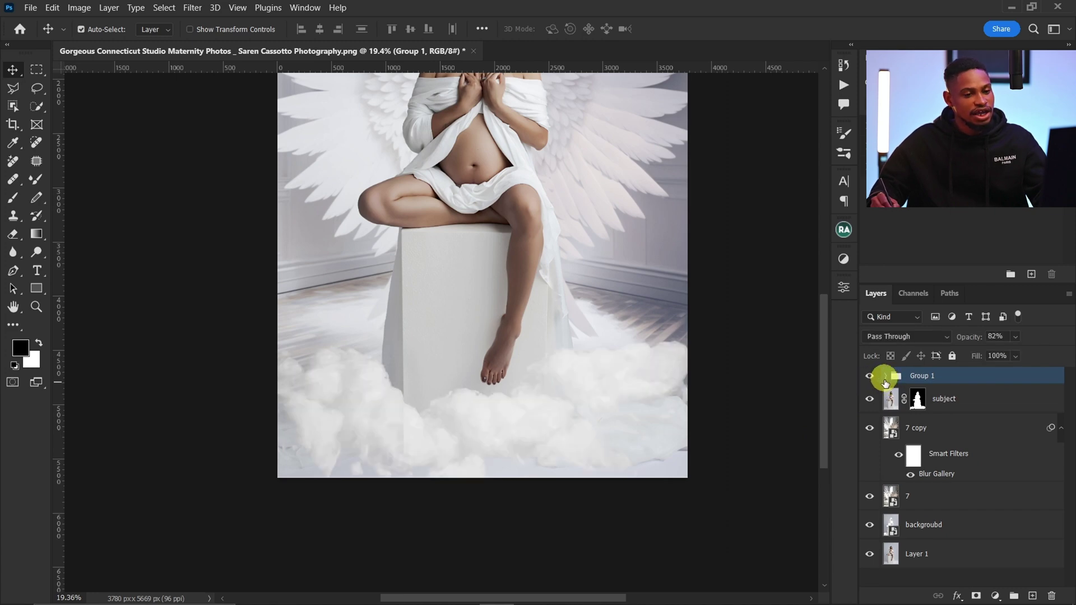
left_click(885, 377)
left_click(937, 463)
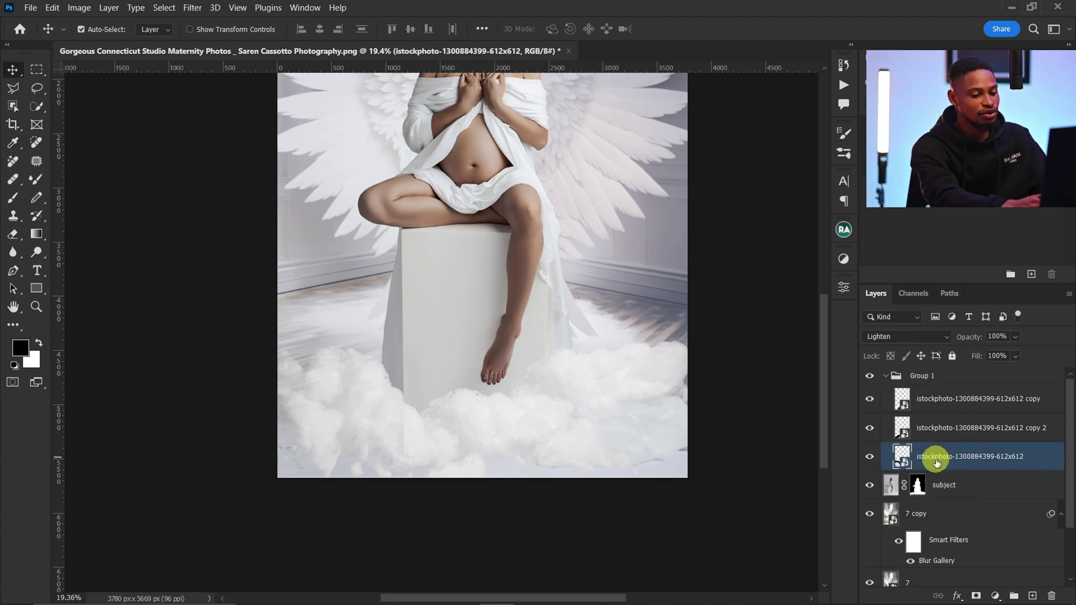
- Duplicate the cloud as copy 3, shrink and tilt it near the box, and move it below subject
key("ctrl+j")
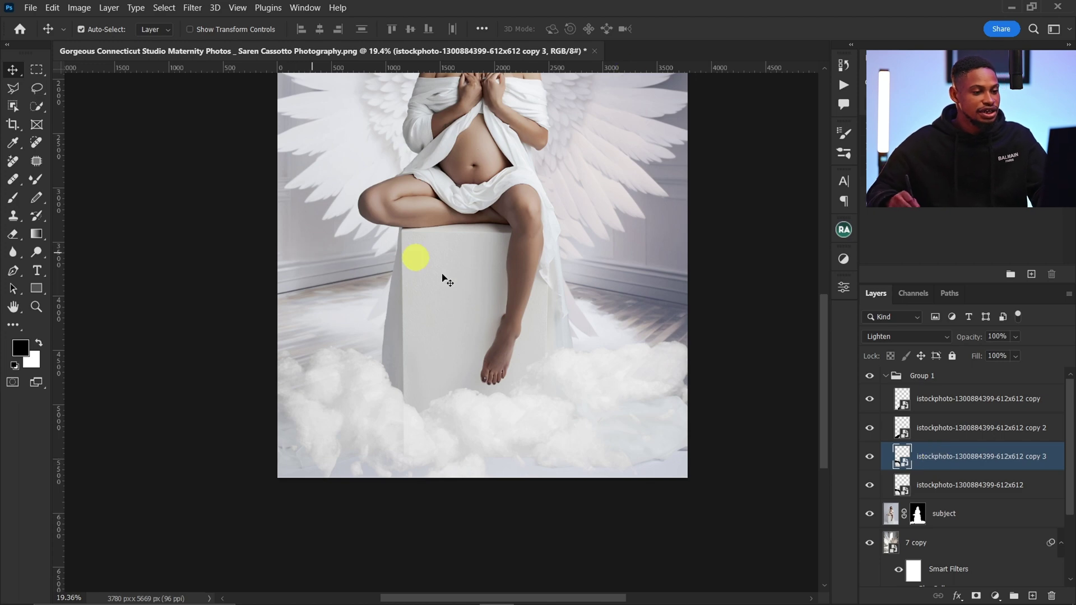
key("ctrl+t")
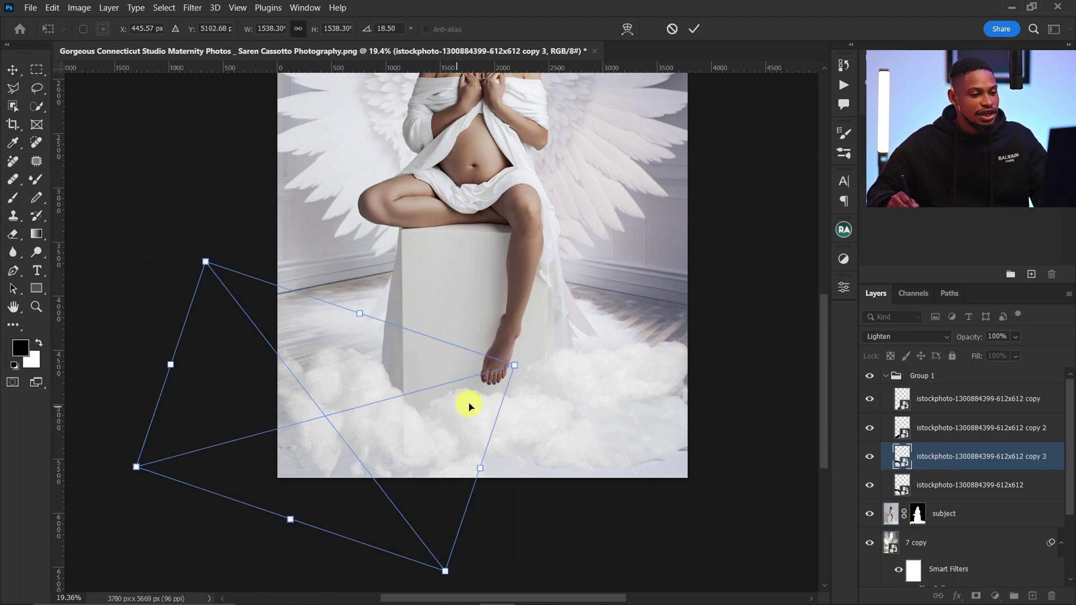
left_click_drag(469, 406, 698, 302)
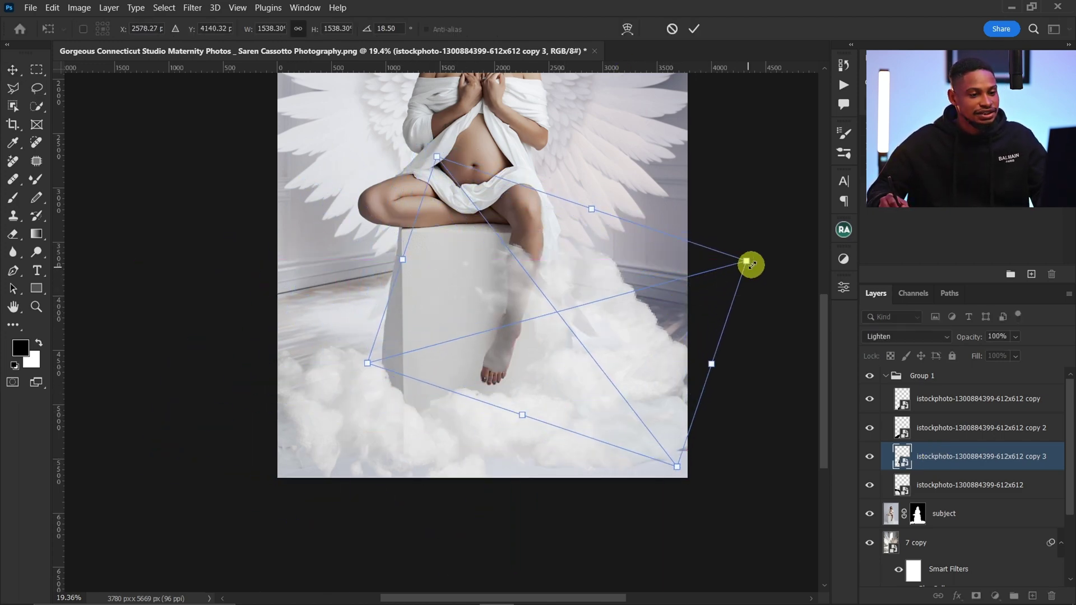
left_click_drag(751, 265, 648, 269)
left_click_drag(692, 174, 697, 223)
left_click_drag(612, 303, 629, 314)
left_click_drag(1016, 461, 1006, 527)
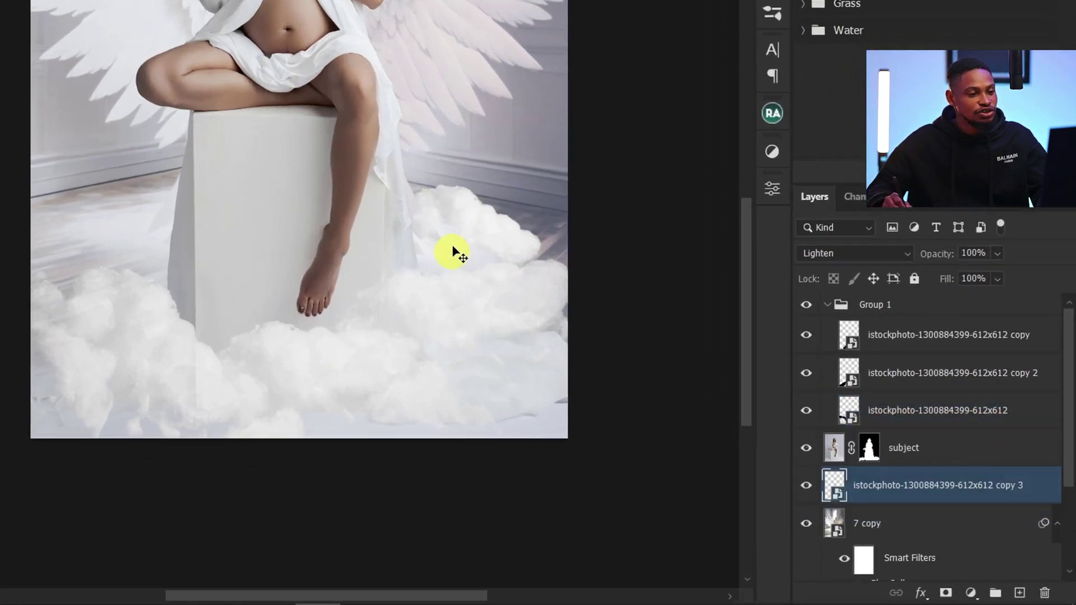
- Shrink copy 3 slightly, move it right of the foot, and rotate it about 15.87°
left_click(478, 242, "ctrl")
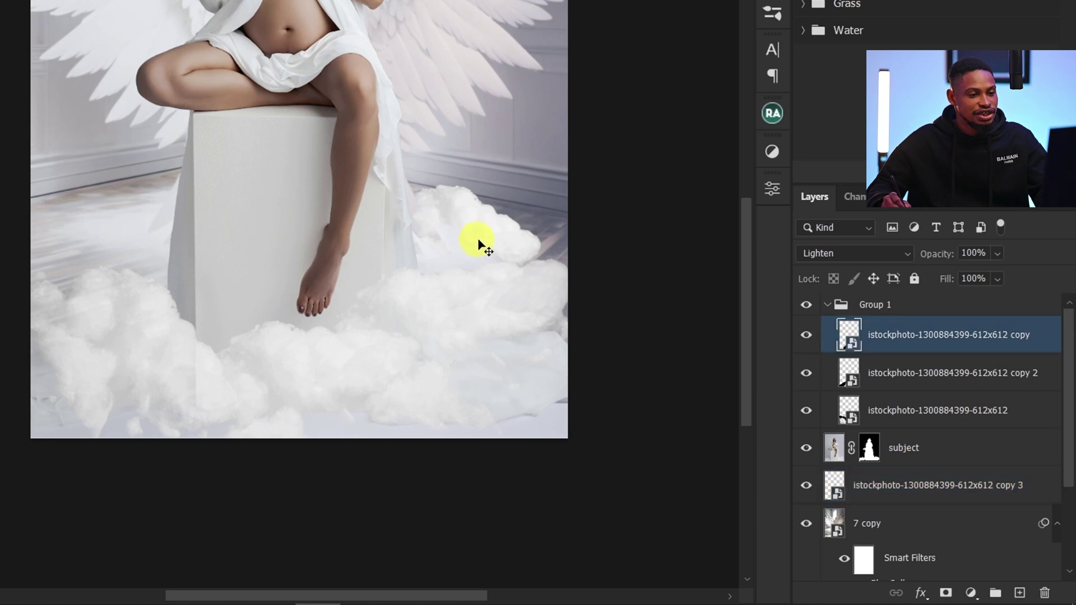
left_click_drag(949, 489, 973, 500)
scroll(392, 247, "up", 3)
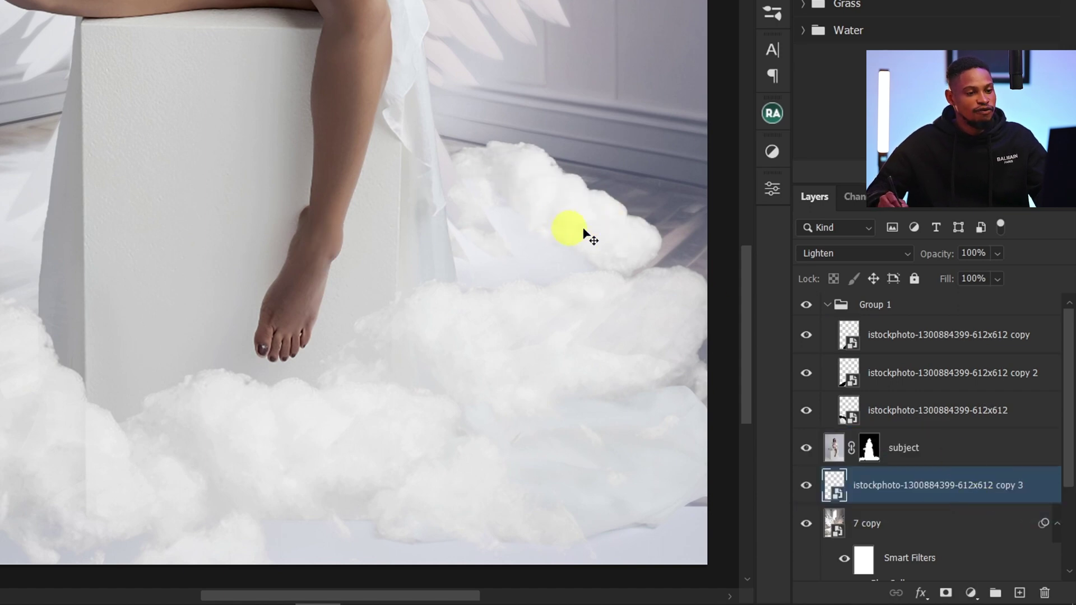
left_click_drag(565, 250, 488, 284)
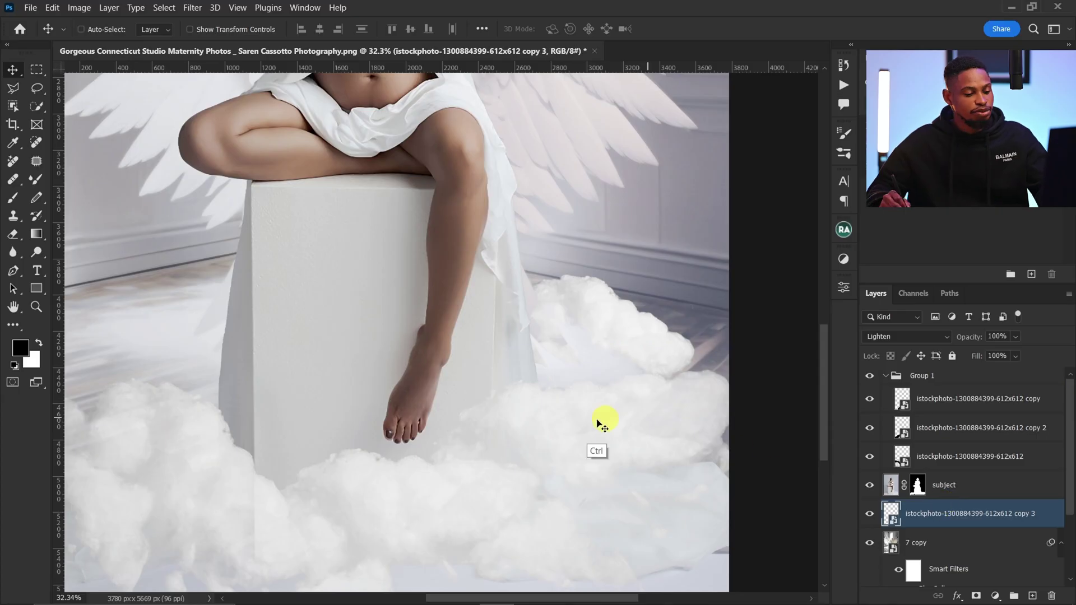
key("ctrl+t")
left_click_drag(740, 234, 713, 288)
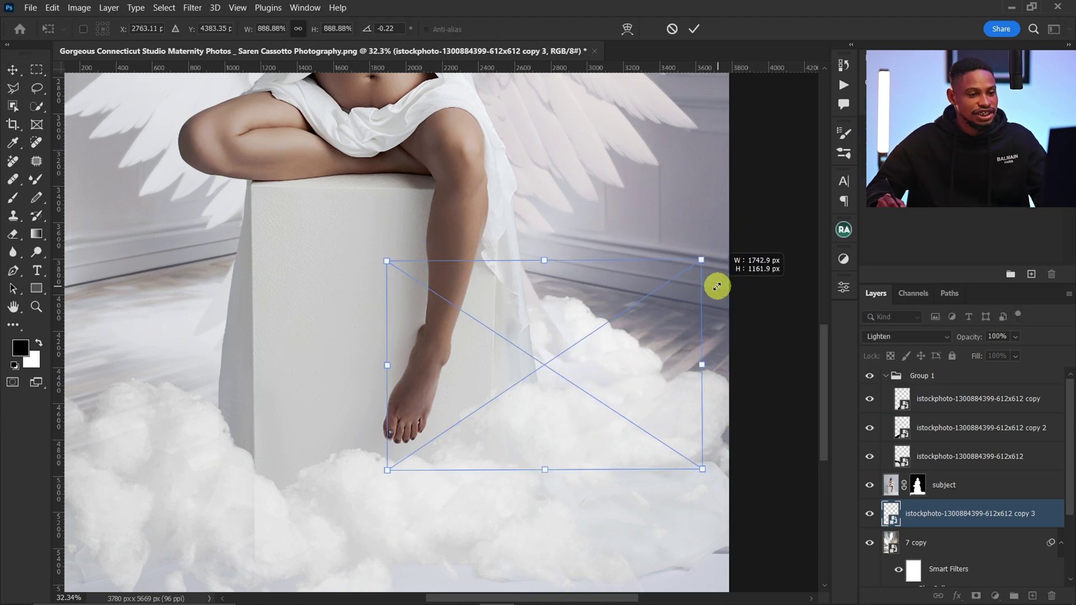
left_click_drag(647, 342, 702, 329)
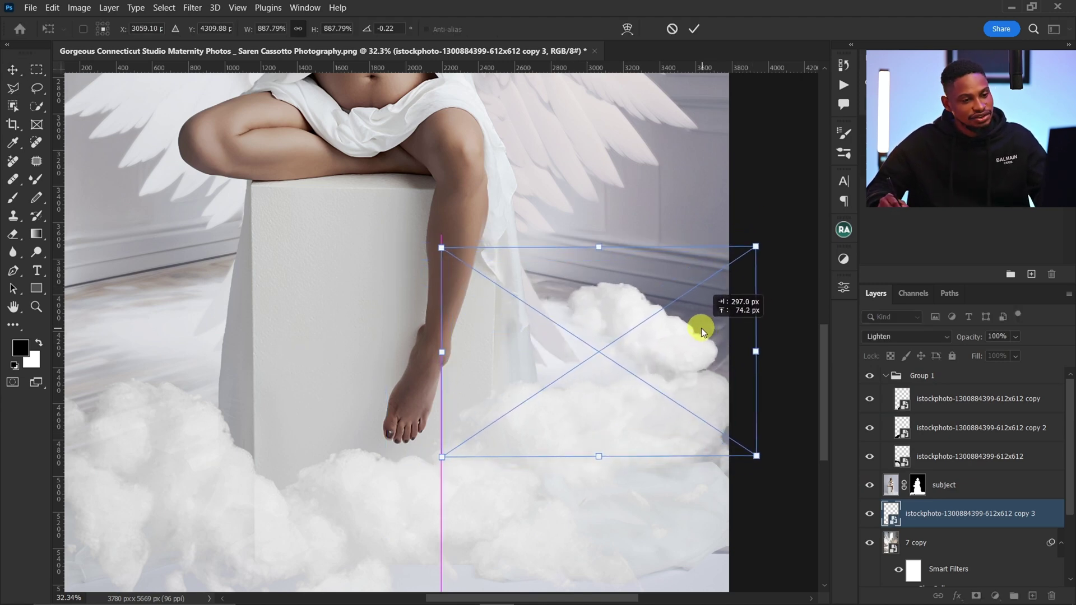
left_click_drag(773, 237, 800, 274)
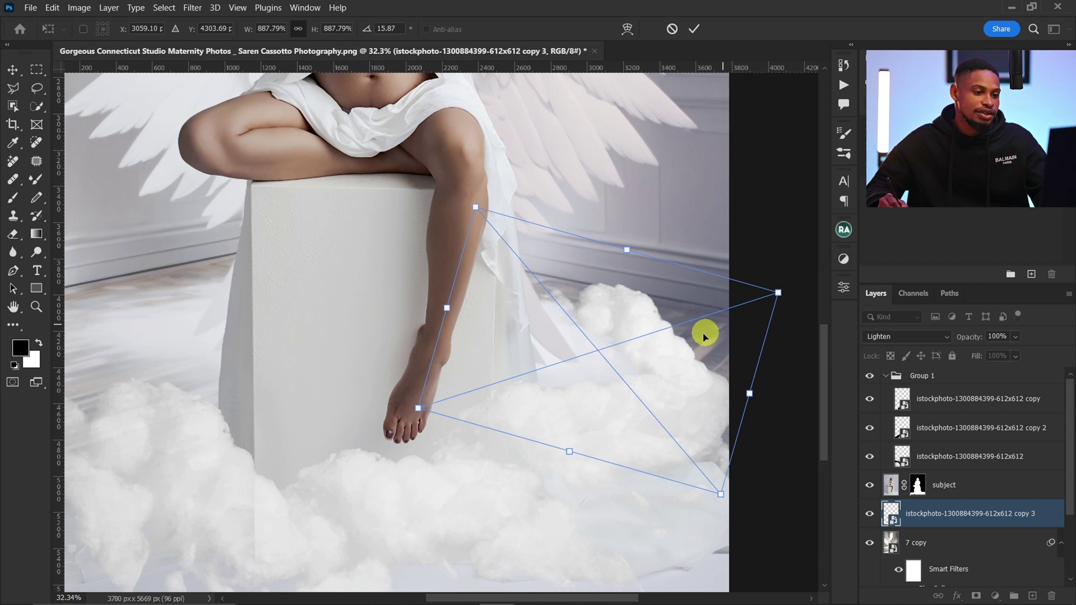
mouse_move(704, 337)
left_mouse_down()
mouse_move(690, 322)
mouse_move(697, 329)
left_mouse_up()
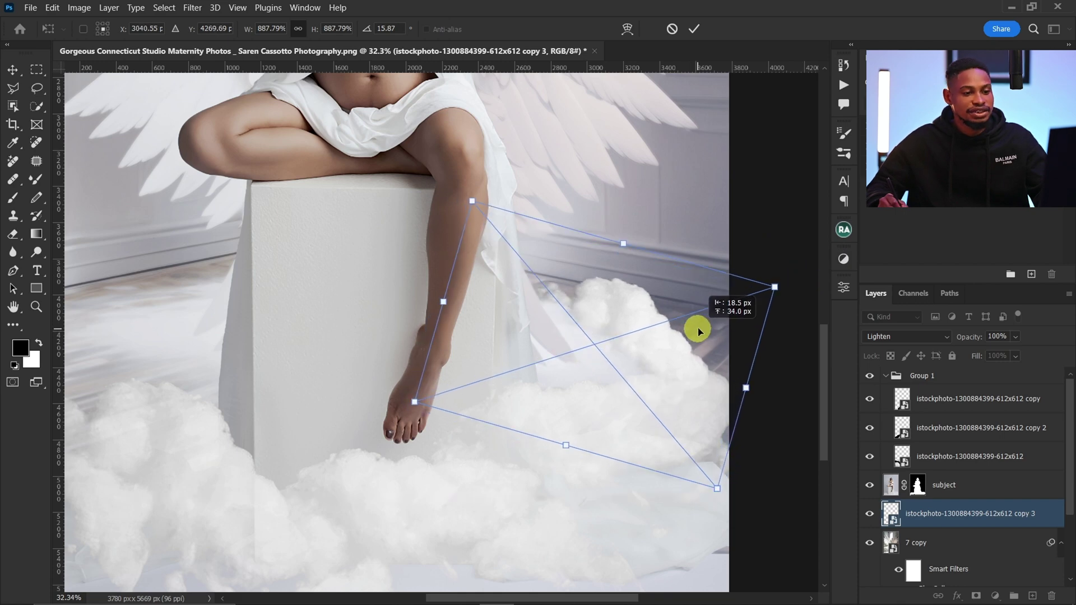
- Commit the cloud transform and collapse Group 1, checking its visibility on and off
left_click(694, 28)
scroll(592, 346, "down", 3)
left_click(885, 376)
left_click(870, 375)
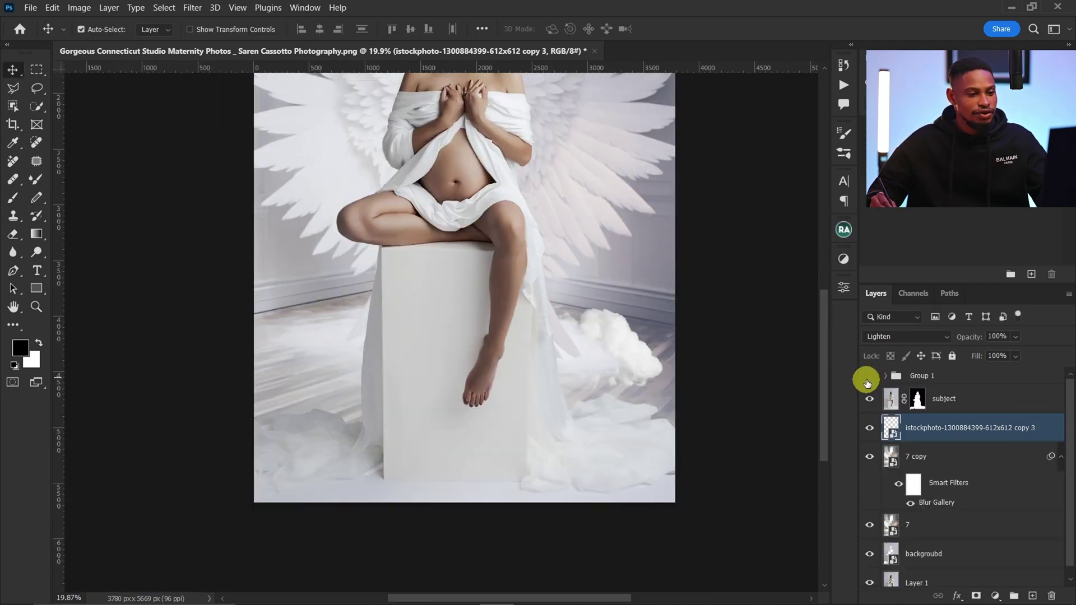
left_click(870, 375)
- Zoom in and out on the canvas to review the cloud placement
key("z")
scroll(609, 396, "down", 3)
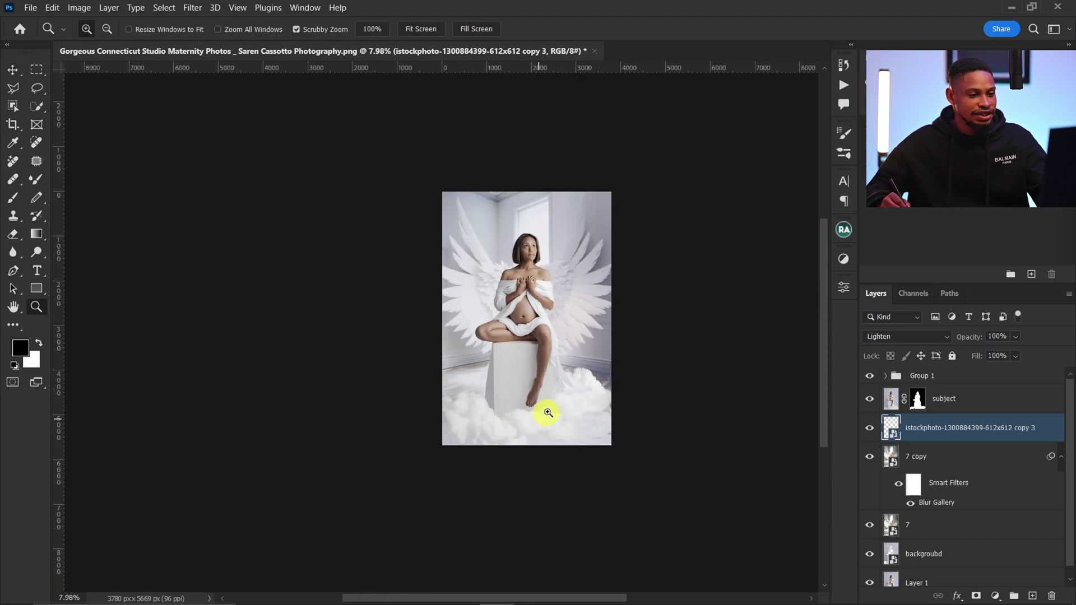
scroll(548, 413, "up", 4)
key("v")
scroll(610, 390, "down", 2)
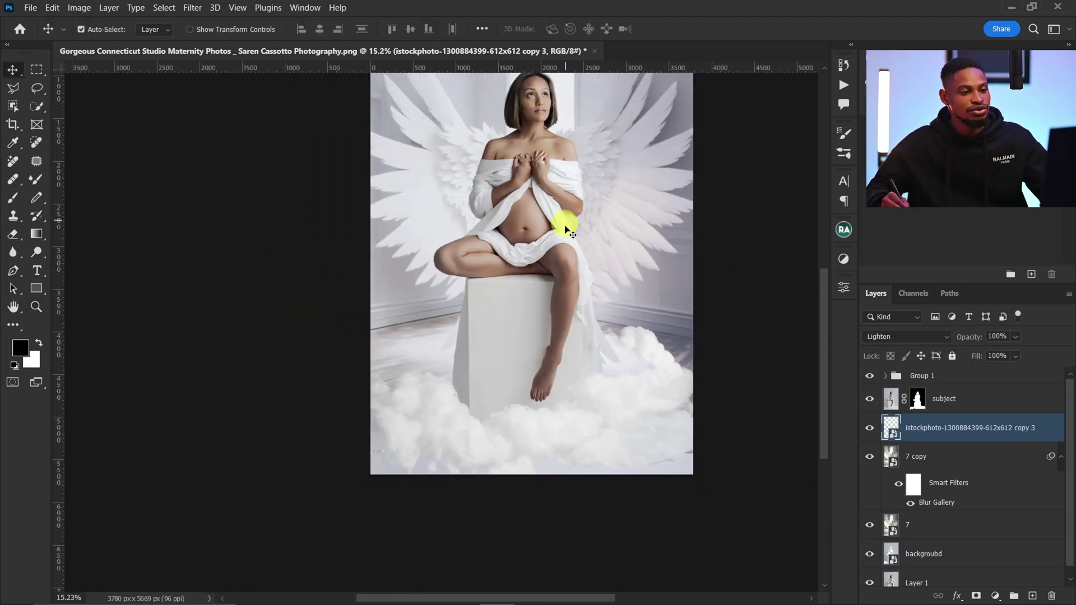
scroll(565, 353, "up", 2)
key("z")
scroll(465, 178, "up", 6)
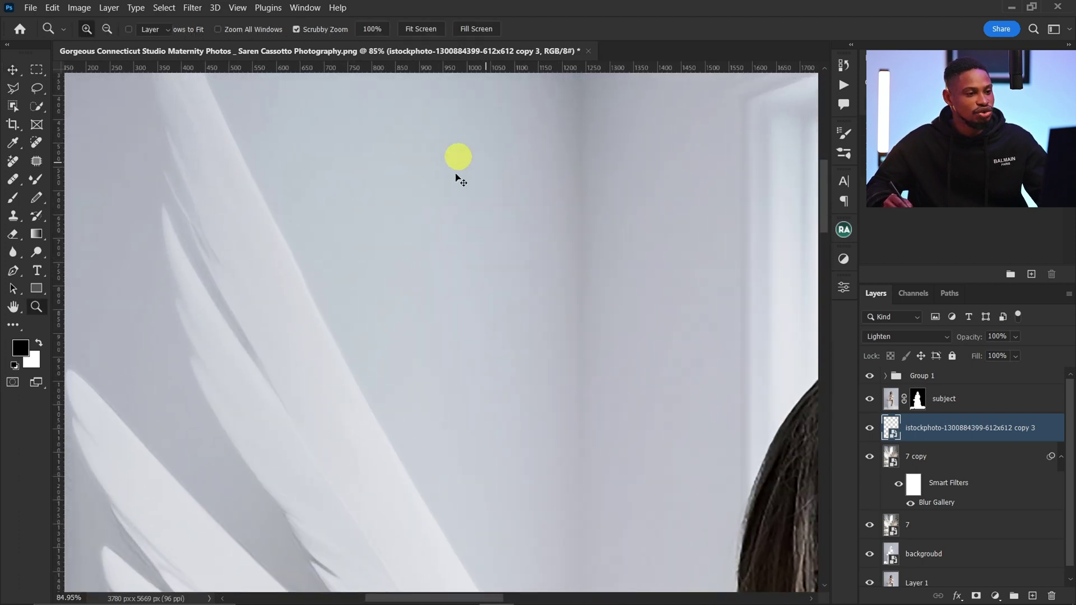
scroll(445, 252, "down", 4)
key("v")
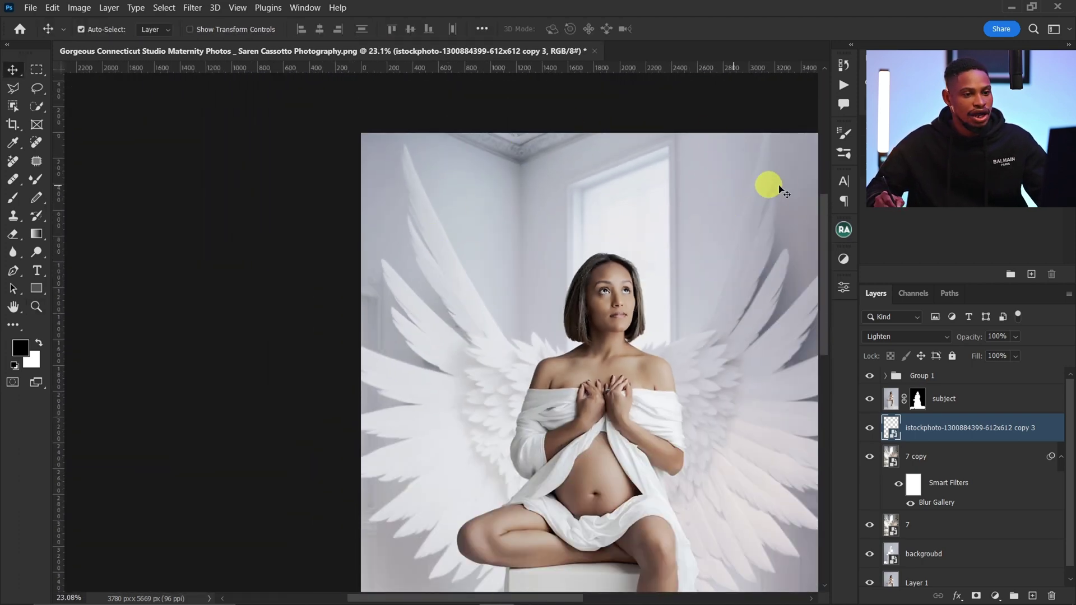
key("z")
scroll(704, 298, "down", 2)
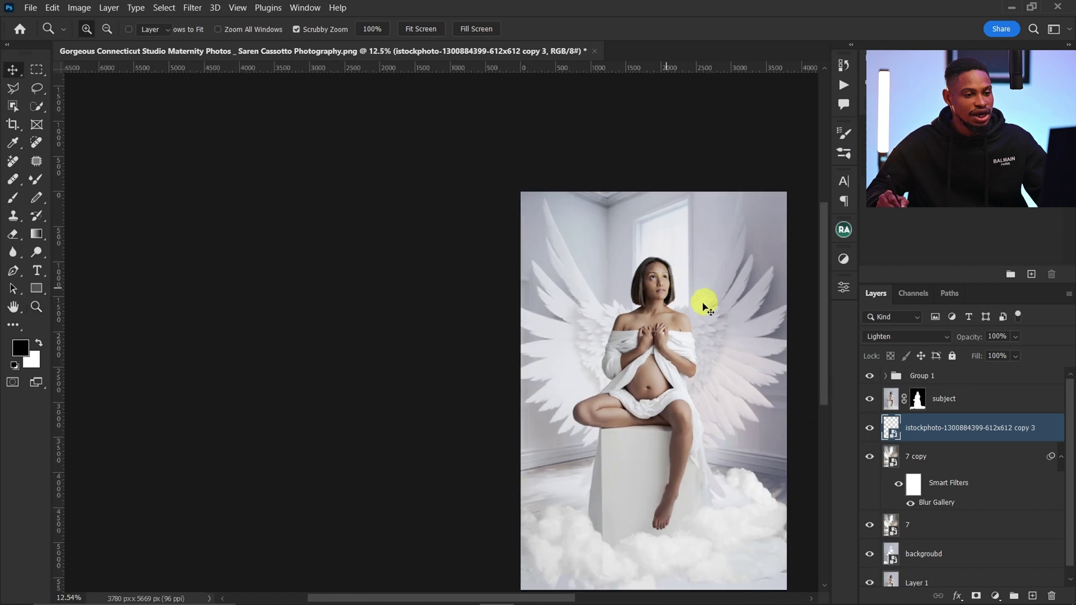
scroll(638, 249, "up", 2)
key("v")
key("z")
scroll(656, 236, "down", 3)
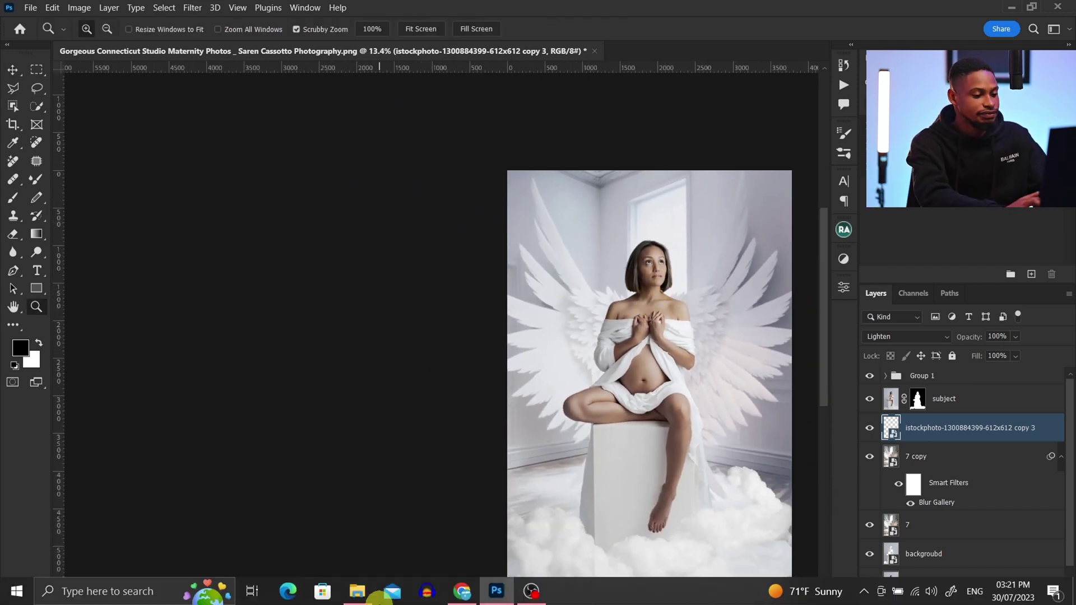
- Drag the 17NJxc image from the Teelens folder in File Explorer into Photoshop
left_click(379, 598)
left_click(11, 110)
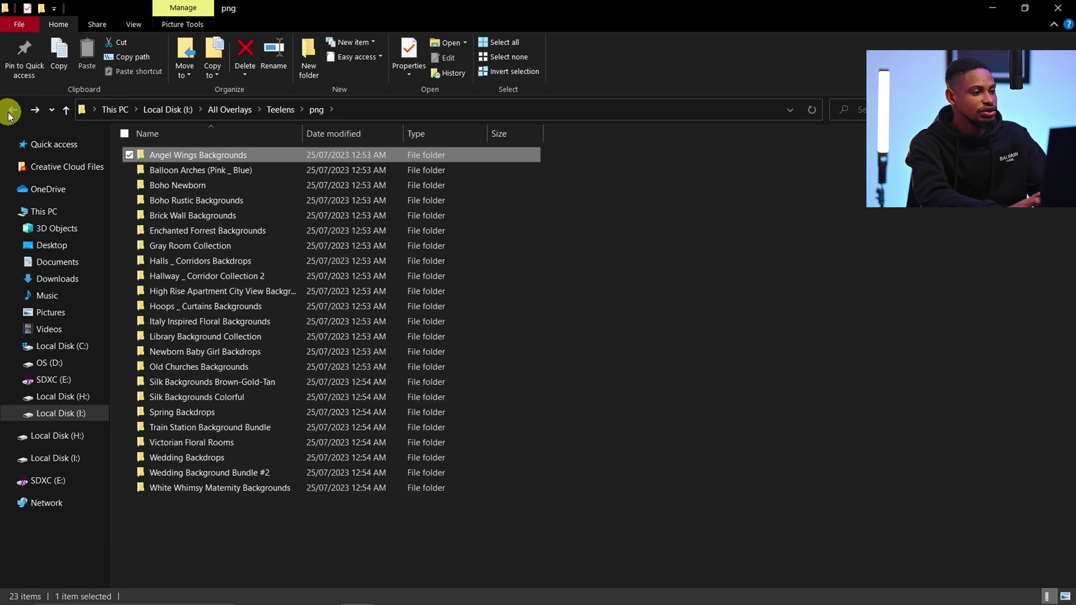
left_click(11, 110)
left_click(237, 160)
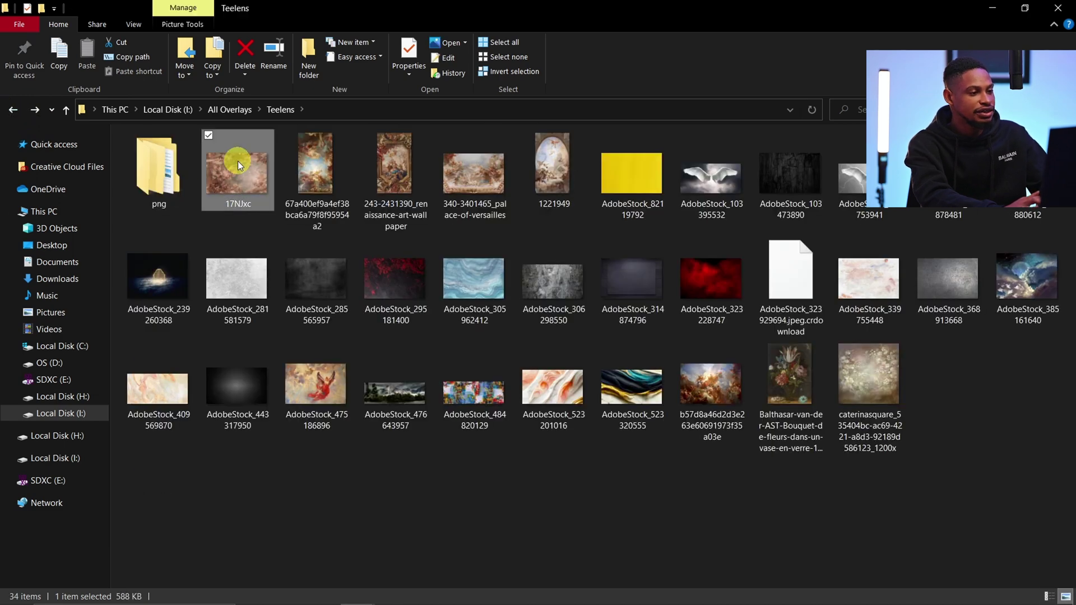
left_click_drag(238, 161, 605, 440)
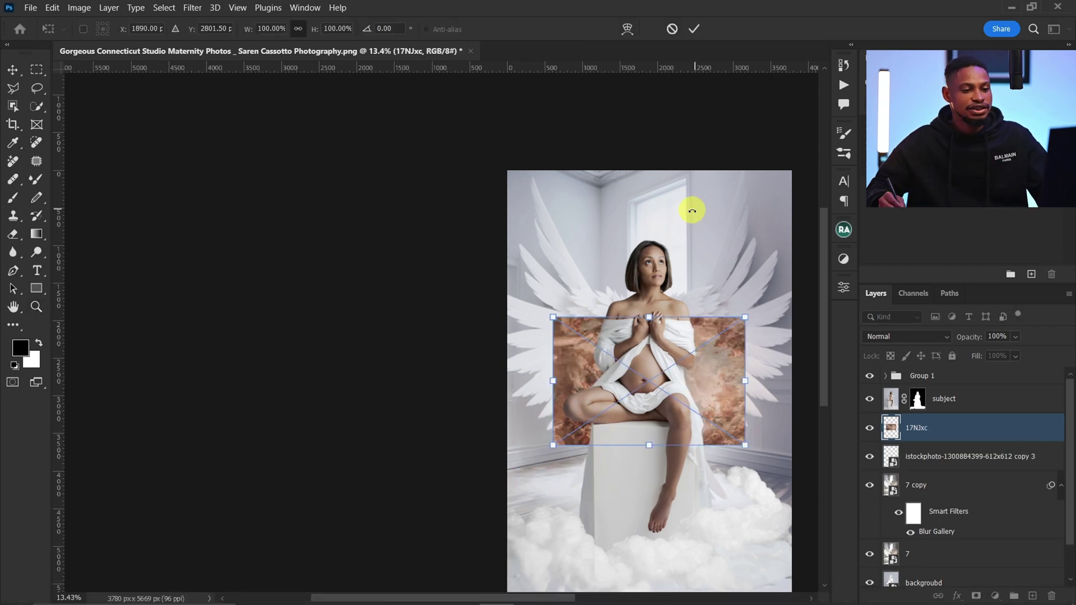
- Rotate 17NJxc 90° clockwise, enlarge it to cover the canvas, flip it vertically and commit
right_click(714, 380)
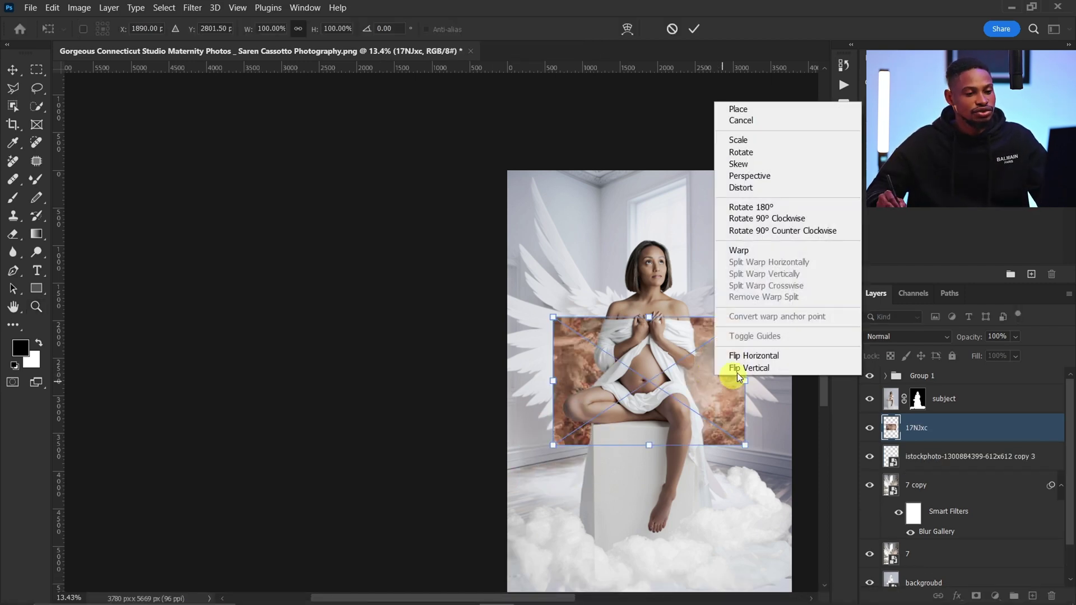
left_click(772, 219)
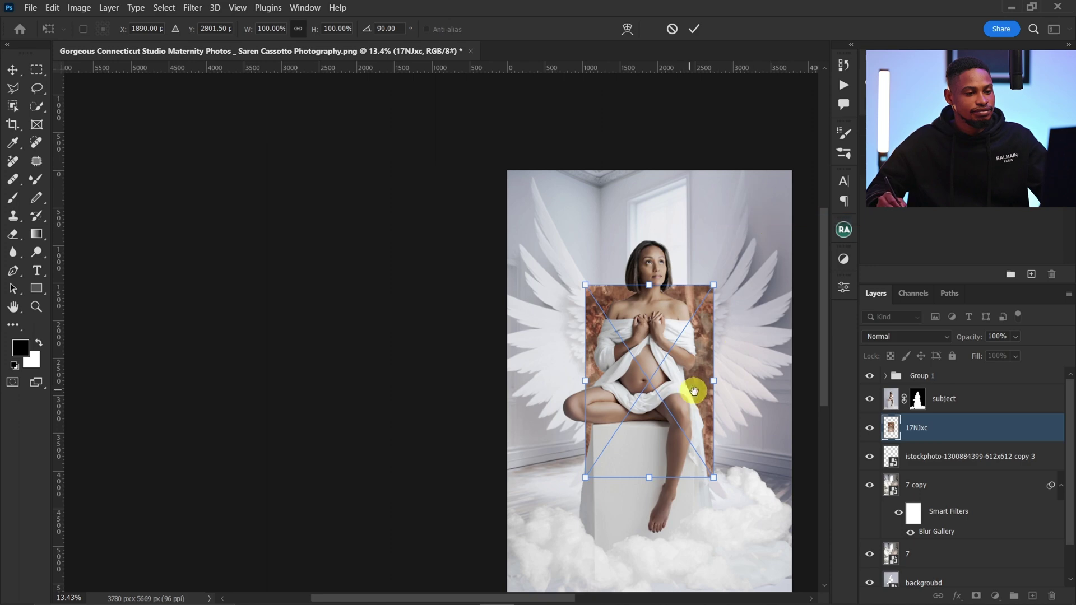
left_click_drag(664, 394, 620, 298)
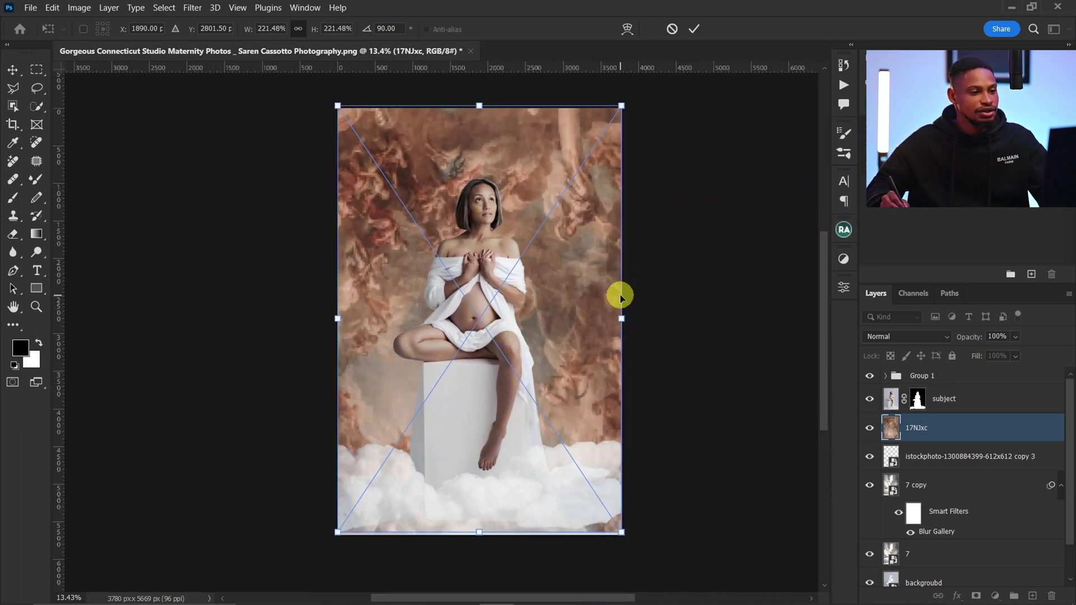
right_click(577, 267)
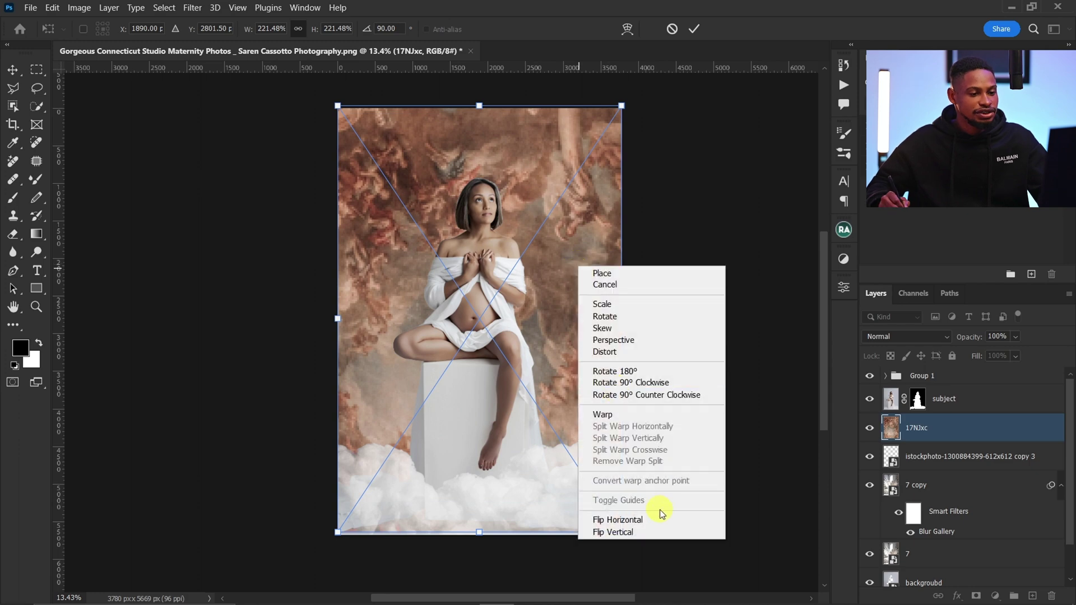
left_click(636, 531)
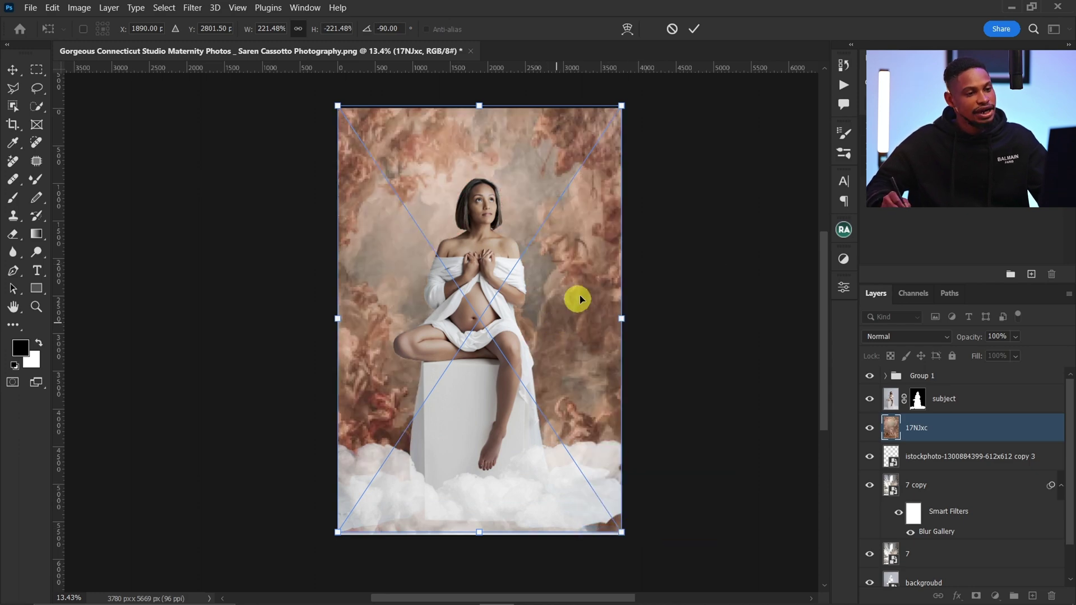
left_click(695, 30)
key("z")
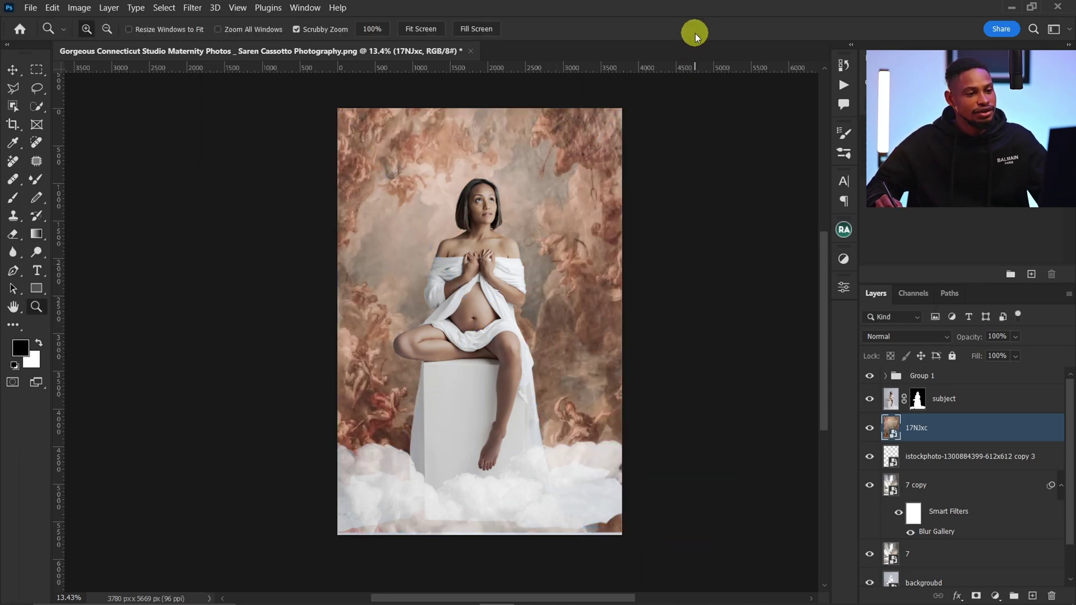
left_click_drag(533, 269, 509, 283)
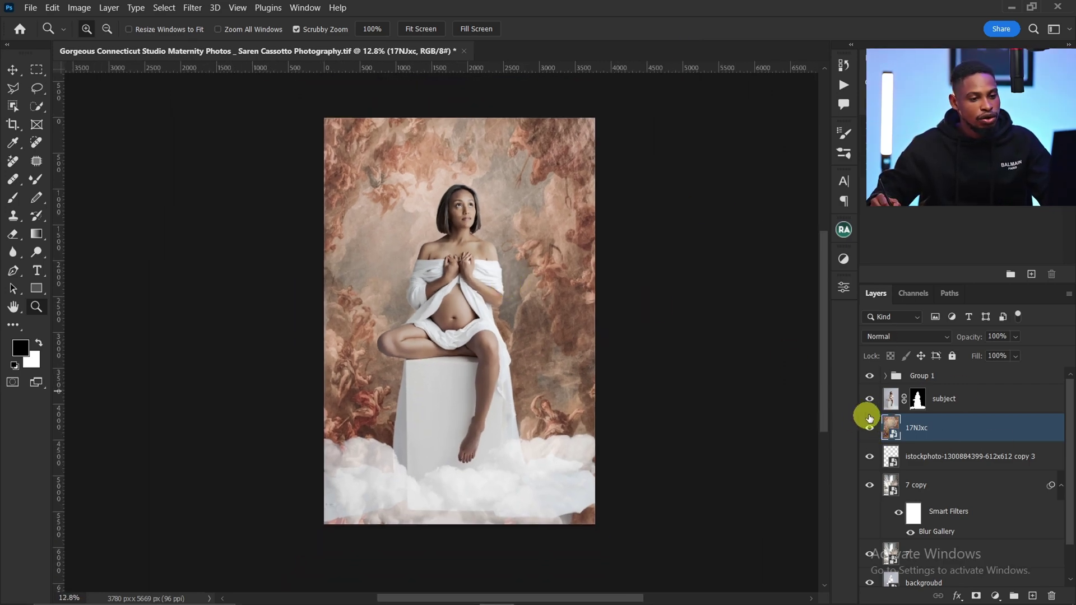
- Fade the 17NJxc layer to about 76% opacity and add an inverted layer mask
left_click(1015, 337)
mouse_move(1030, 351)
left_mouse_down()
mouse_move(956, 355)
mouse_move(1016, 354)
left_mouse_up()
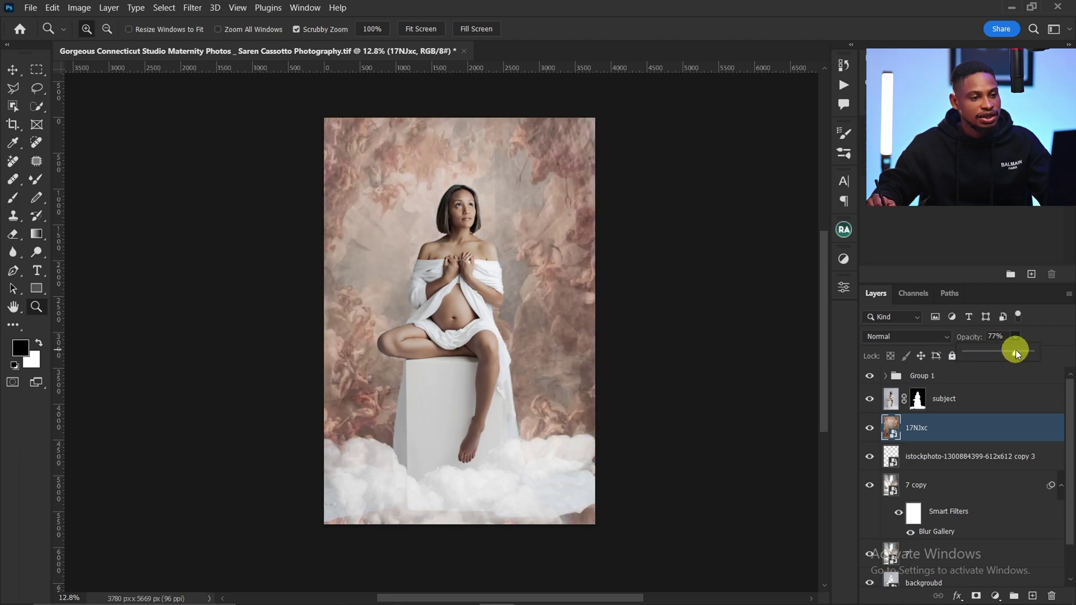
left_click(971, 595)
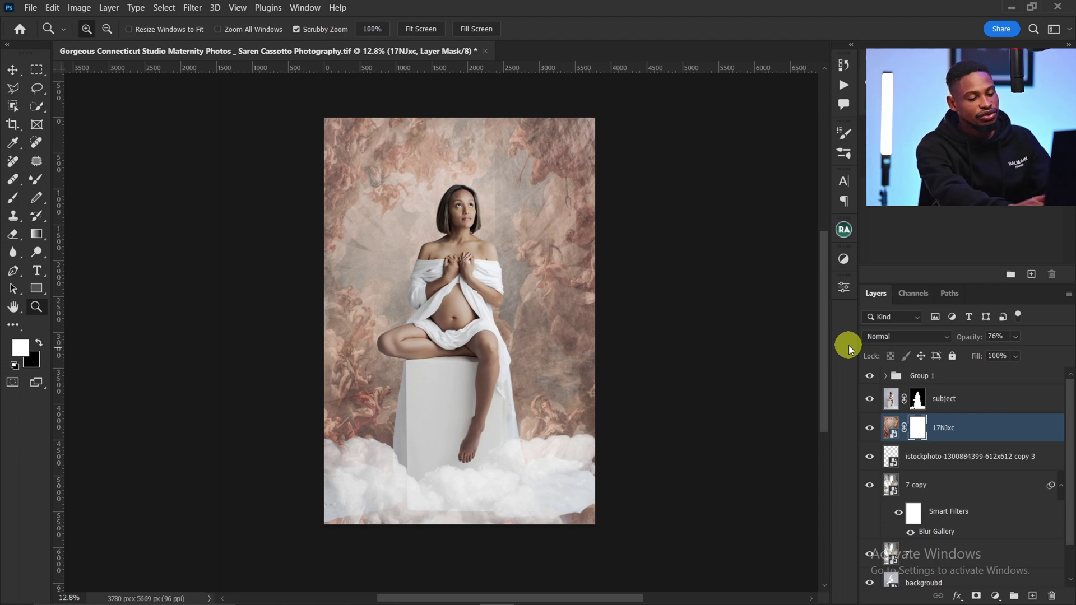
key("ctrl+i")
scroll(447, 158, "up", 2)
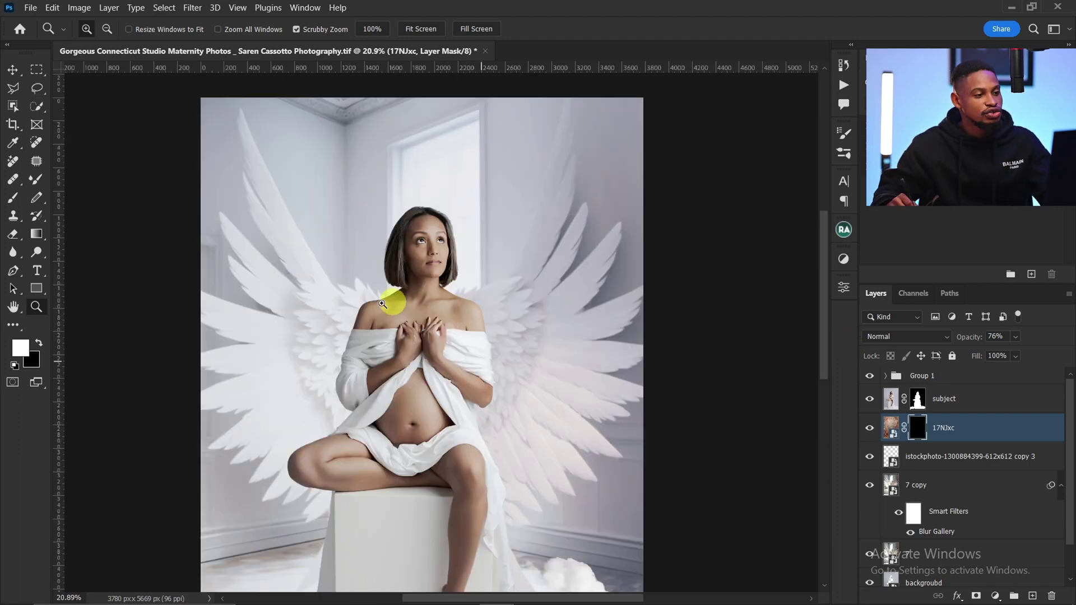
- Brush on the mask to reveal the backdrop above the window and along the edges
key("b")
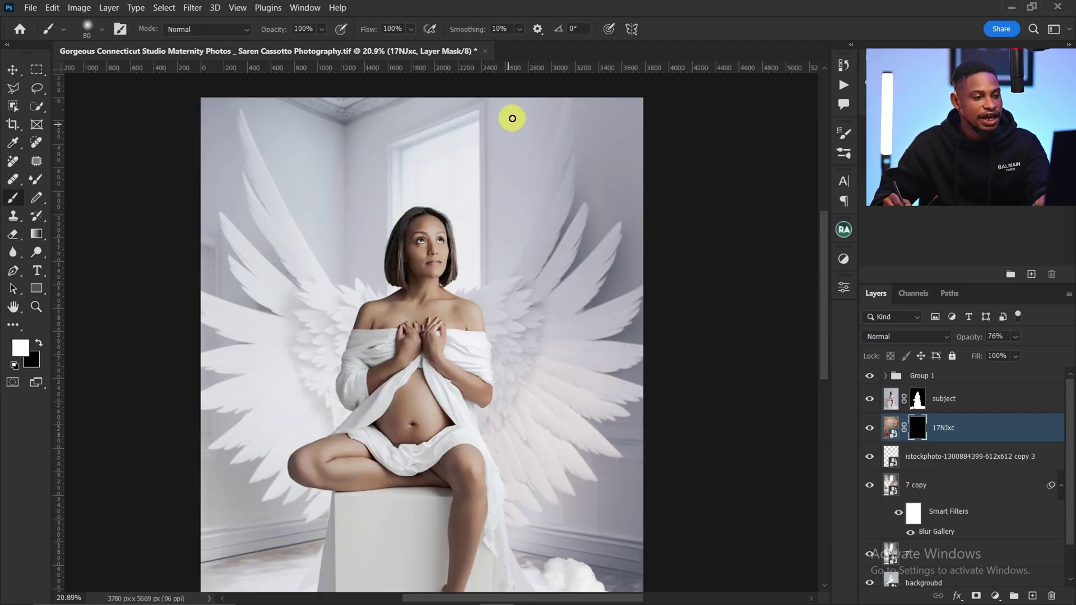
key("bracketright")
key("bracketright")
key("bracketright")
key("bracketright")
key("bracketright")
key("bracketright")
key("bracketright")
key("bracketright")
key("bracketright")
key("bracketright")
key("bracketleft")
mouse_move(505, 133)
left_mouse_down()
mouse_move(512, 113)
mouse_move(537, 112)
mouse_move(522, 182)
mouse_move(505, 128)
mouse_move(506, 241)
mouse_move(501, 228)
mouse_move(519, 201)
mouse_move(523, 217)
mouse_move(494, 270)
mouse_move(495, 102)
mouse_move(532, 122)
left_mouse_up()
mouse_move(604, 125)
left_mouse_down()
mouse_move(598, 137)
mouse_move(586, 110)
mouse_move(620, 151)
mouse_move(611, 207)
left_mouse_up()
key("bracketright")
key("bracketright")
key("bracketright")
key("bracketright")
mouse_move(329, 149)
left_mouse_down()
mouse_move(321, 121)
mouse_move(409, 101)
mouse_move(365, 115)
mouse_move(315, 164)
mouse_move(272, 111)
mouse_move(345, 208)
mouse_move(354, 138)
mouse_move(364, 155)
mouse_move(307, 186)
left_mouse_up()
key("bracketleft")
key("bracketleft")
key("bracketleft")
key("bracketleft")
mouse_move(219, 109)
left_mouse_down()
mouse_move(211, 149)
mouse_move(224, 101)
mouse_move(241, 197)
mouse_move(586, 454)
mouse_move(207, 331)
mouse_move(622, 84)
mouse_move(771, 290)
left_mouse_up()
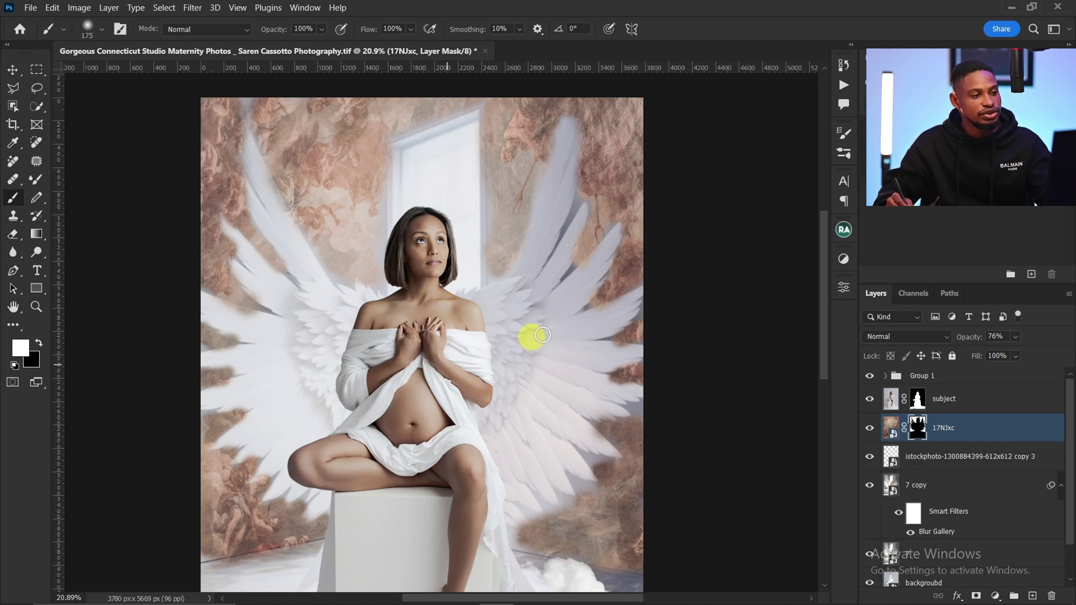
- Set the 17NJxc layer to Soft Light at 61% opacity and target its image thumbnail
left_click(897, 333)
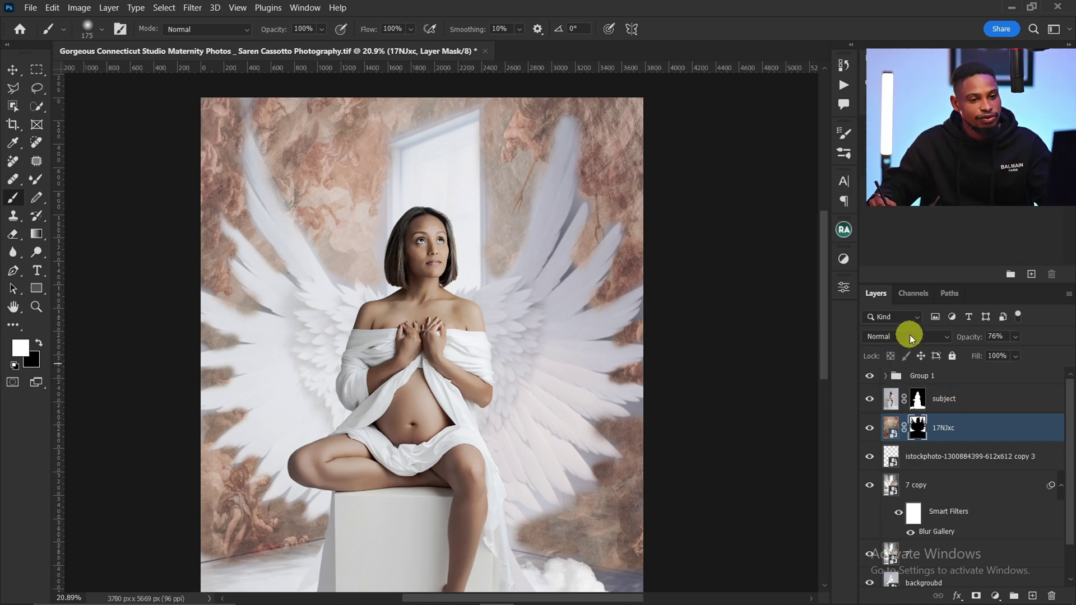
left_click(900, 437)
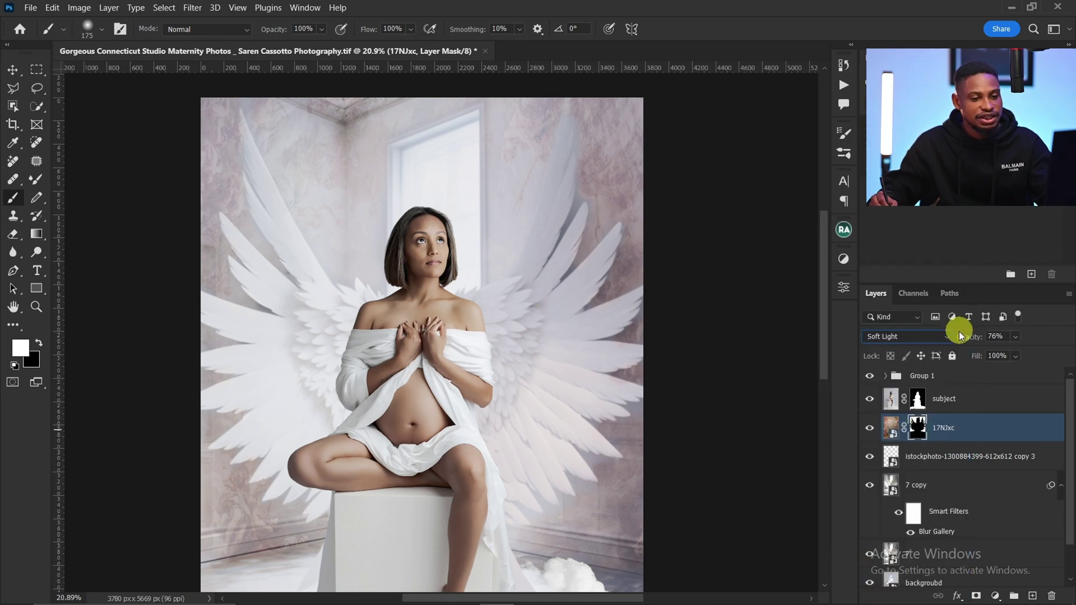
left_click(1016, 337)
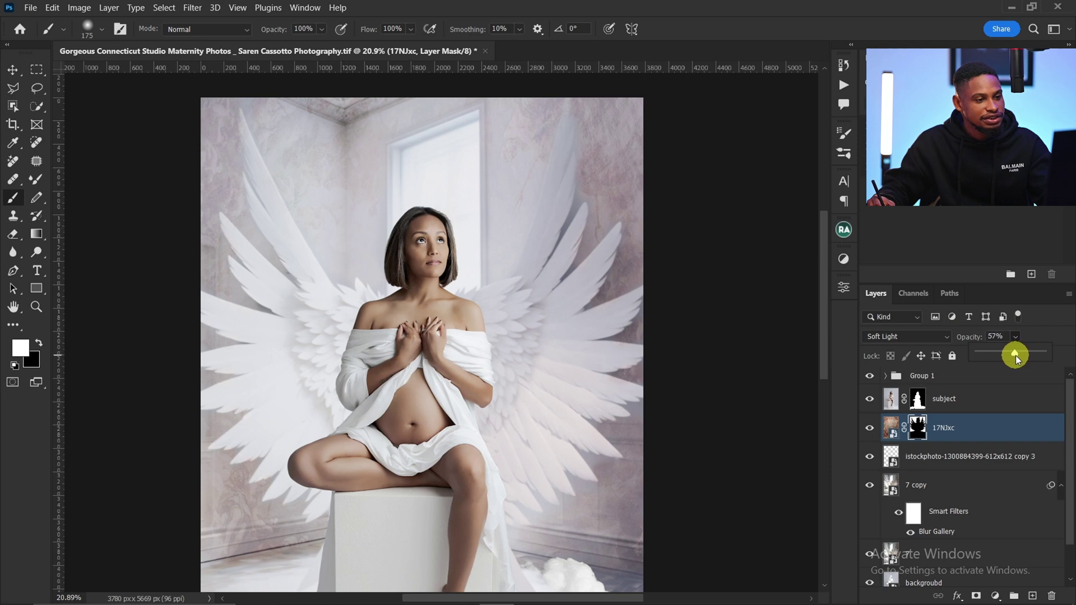
left_click_drag(1016, 355, 1019, 356)
scroll(761, 365, "down", 3)
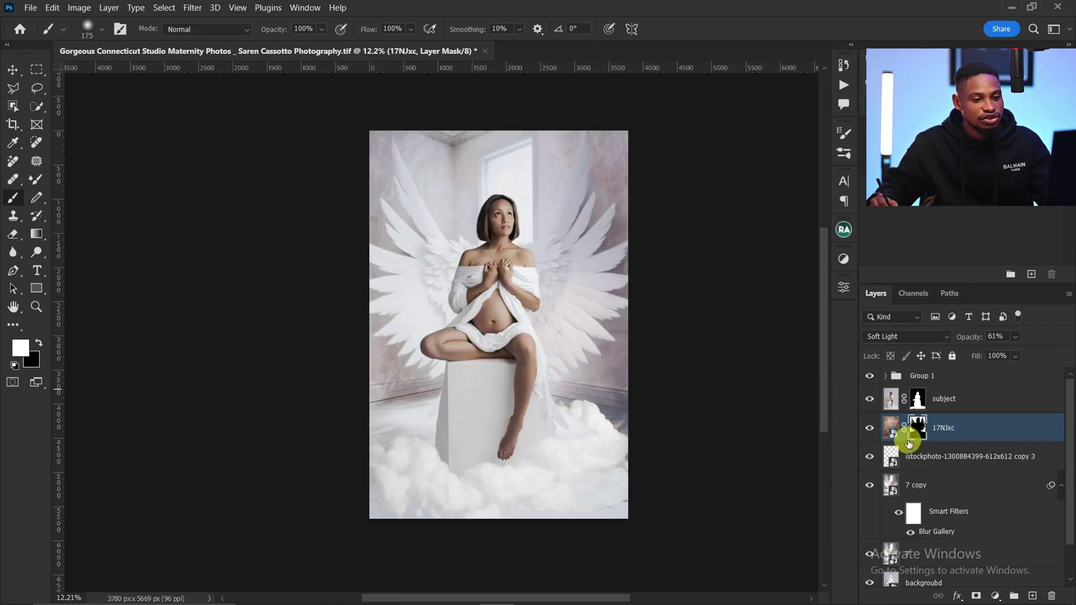
left_click(891, 427)
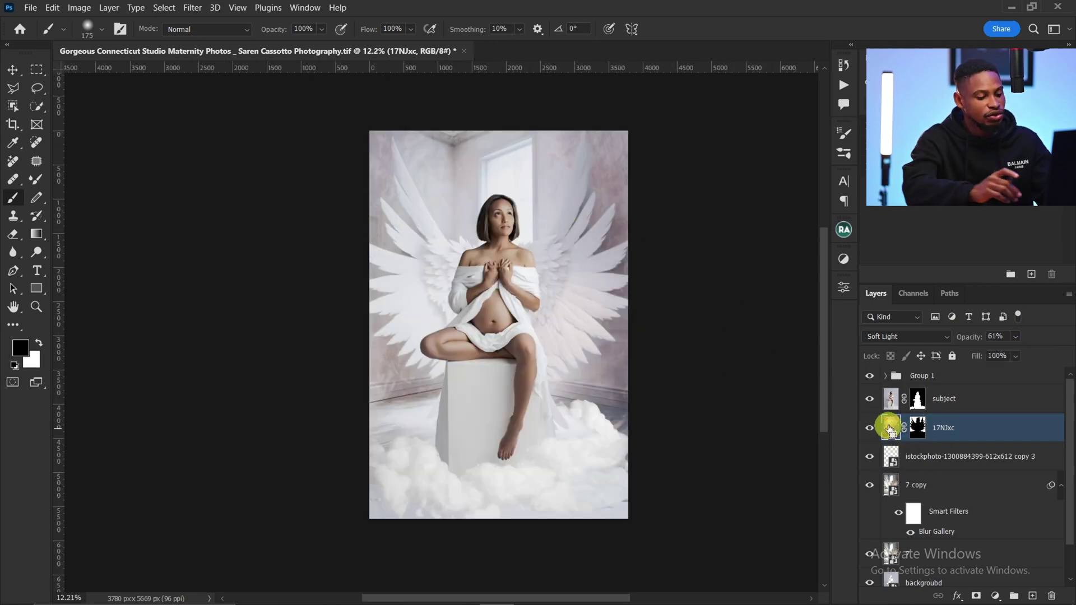
- Apply Hue/Saturation at Saturation -38 to 17NJxc and toggle the layer to compare
key("ctrl+shift+u")
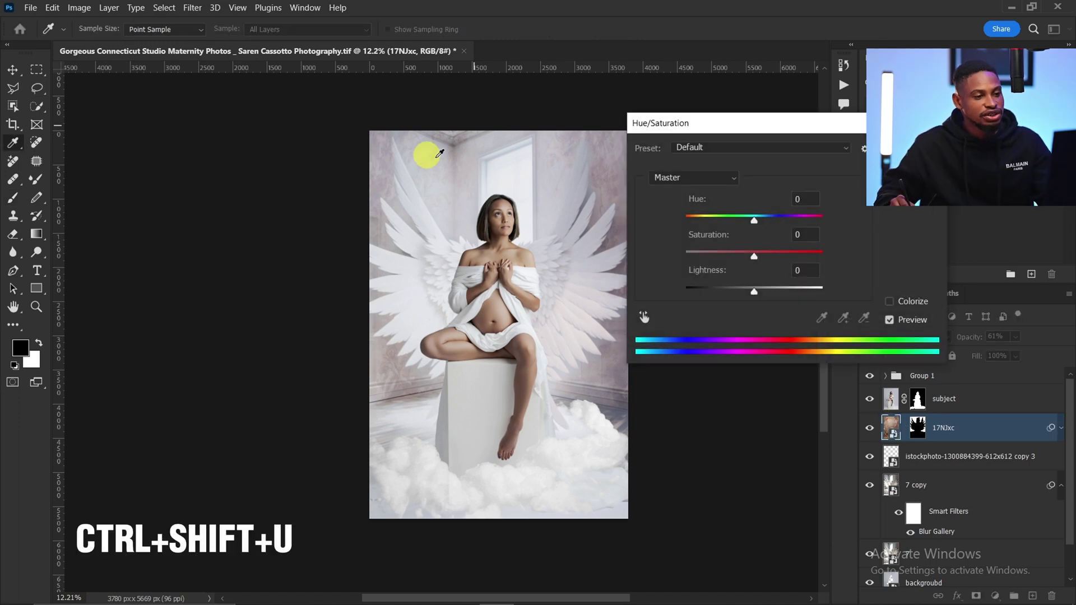
left_click_drag(754, 255, 726, 260)
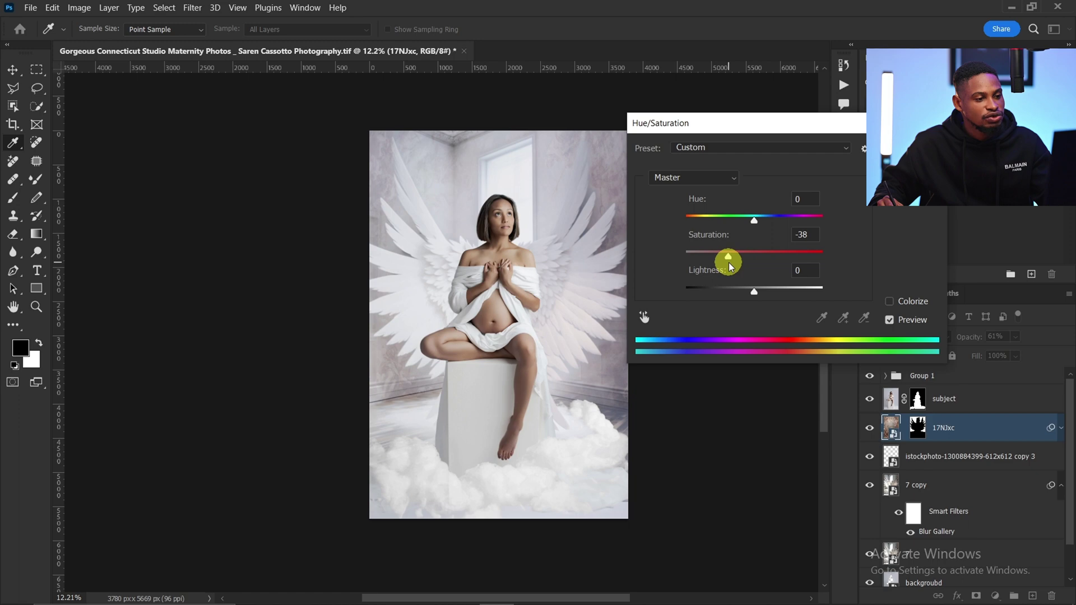
key("Return")
key("b")
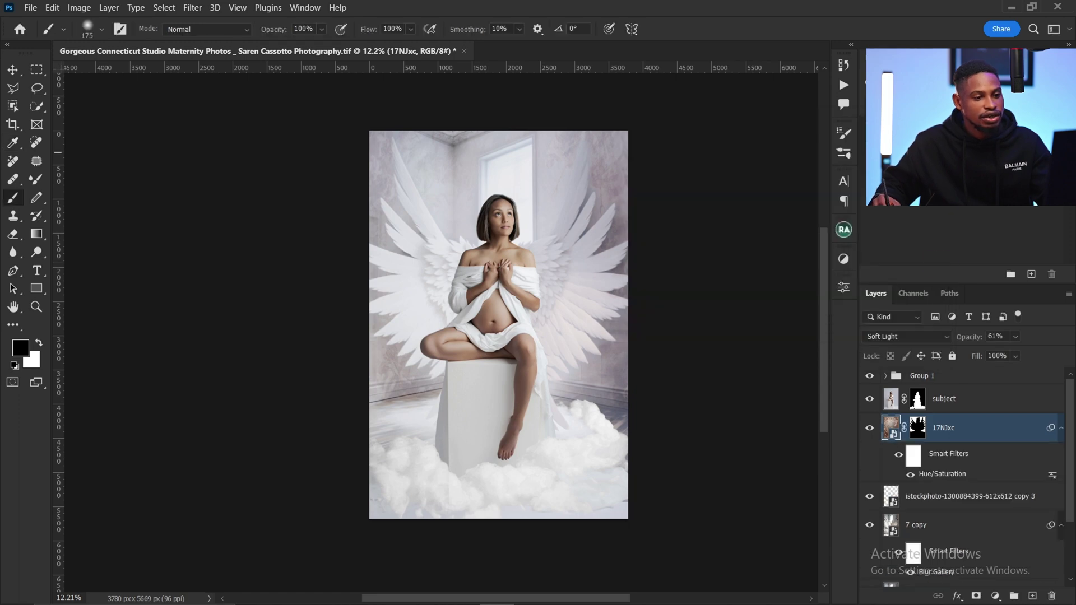
left_click(870, 429)
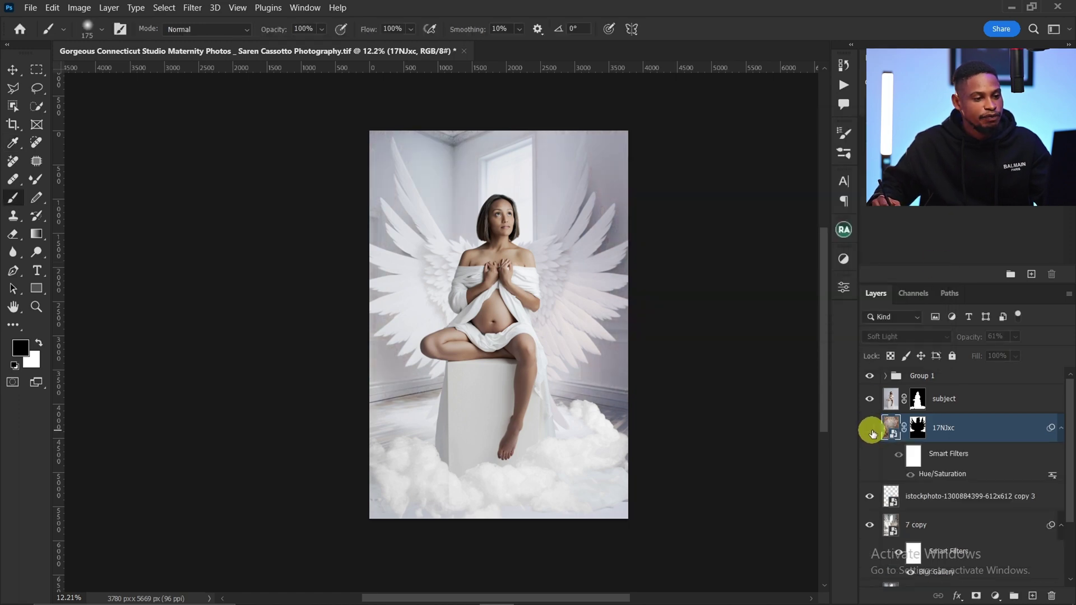
left_click(871, 429)
key("z")
left_click_drag(577, 336, 548, 352)
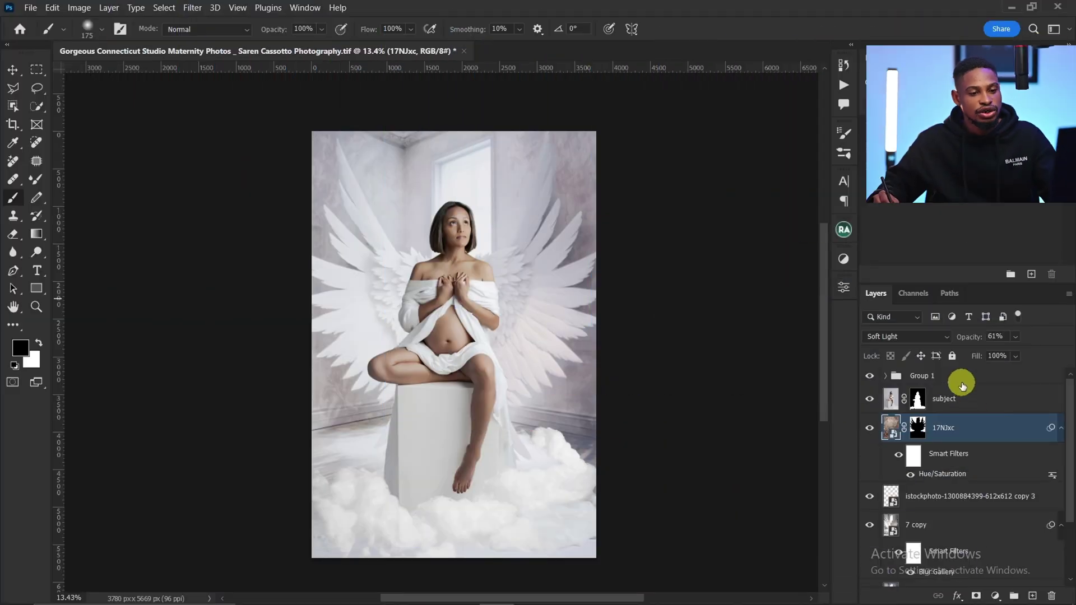
- Group every layer from Group 1 down to backgroubd and name the group 'manipulation'
left_click(961, 377)
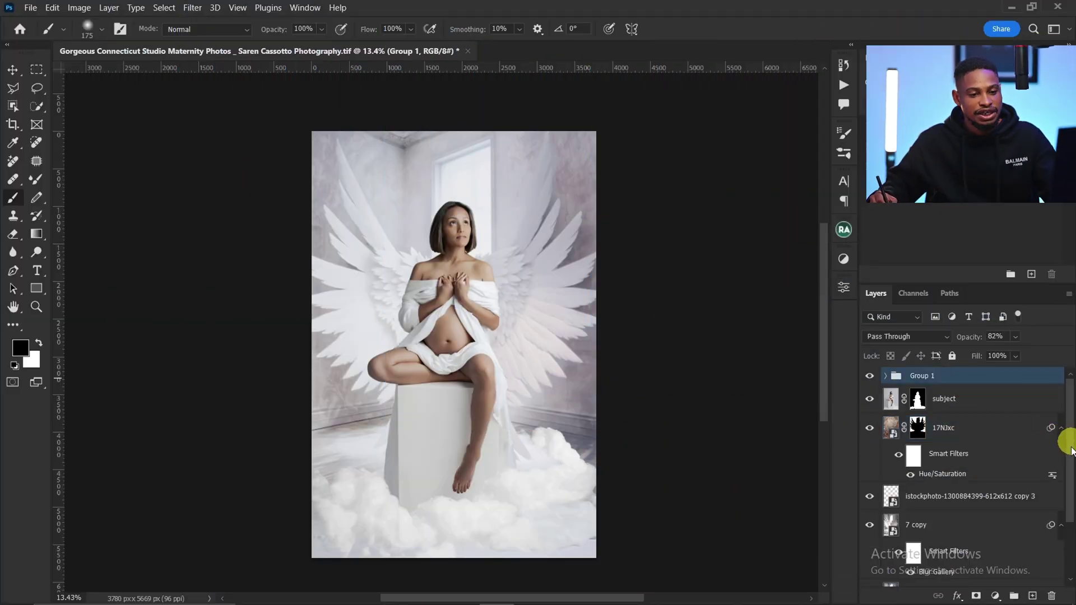
left_click_drag(1072, 449, 1073, 552)
left_click(955, 552, "shift")
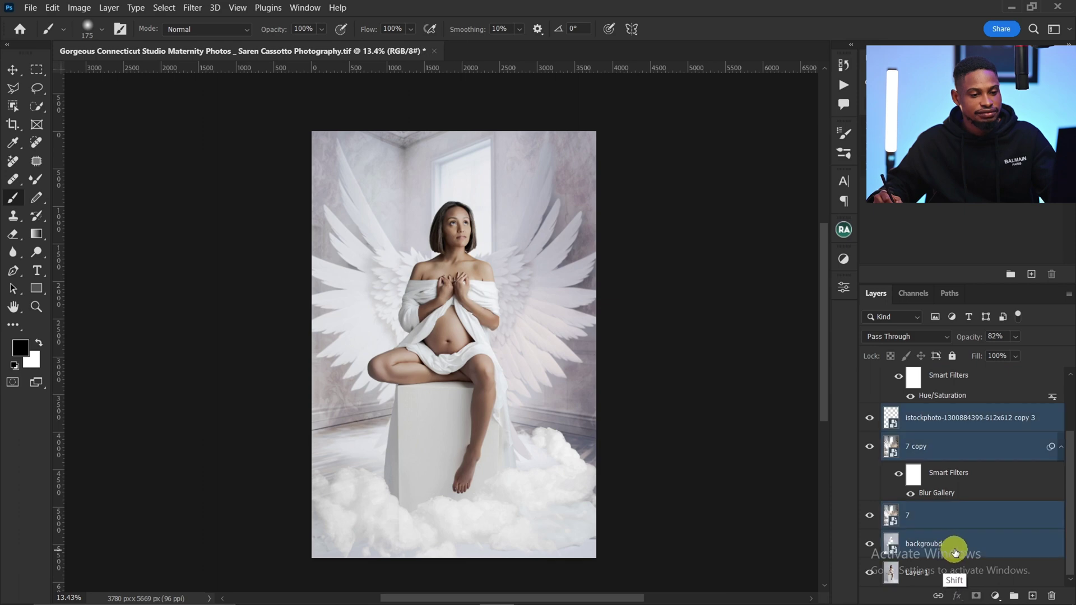
key("ctrl")
key("ctrl+g")
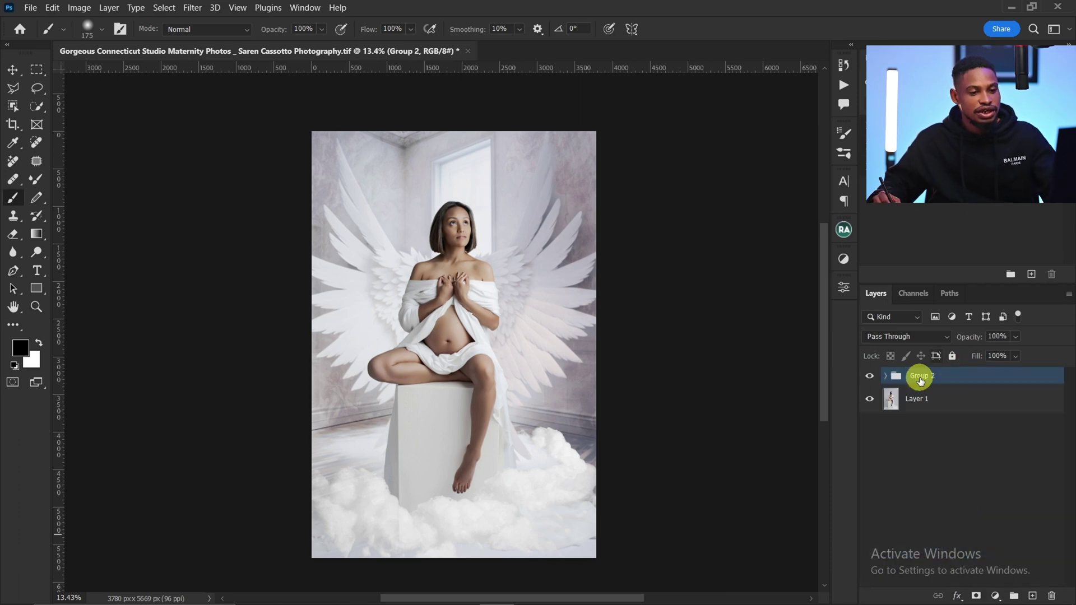
type("man")
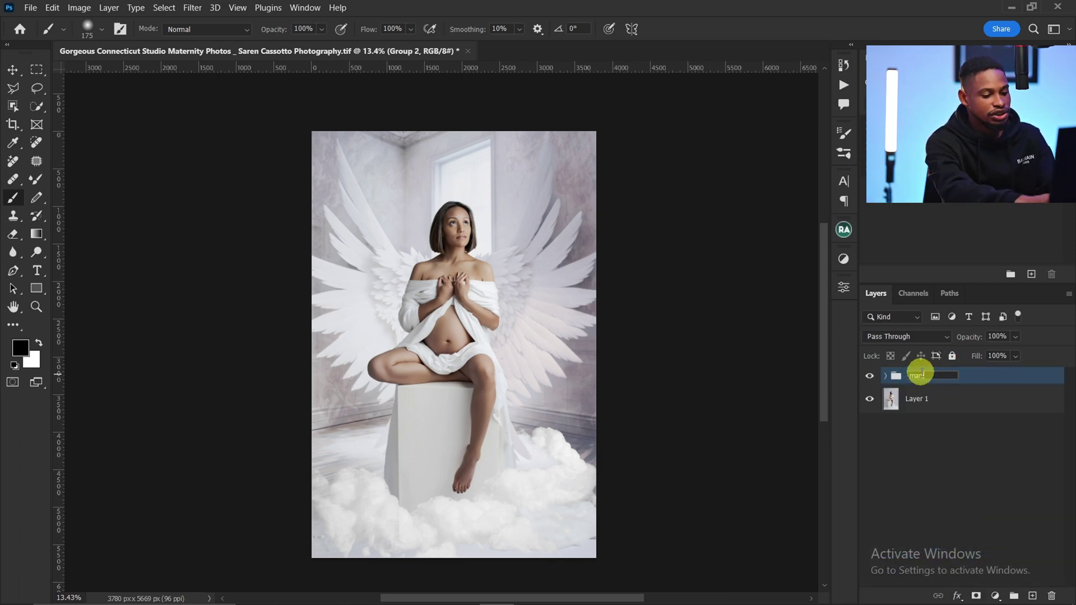
type("ipulation")
key("Return")
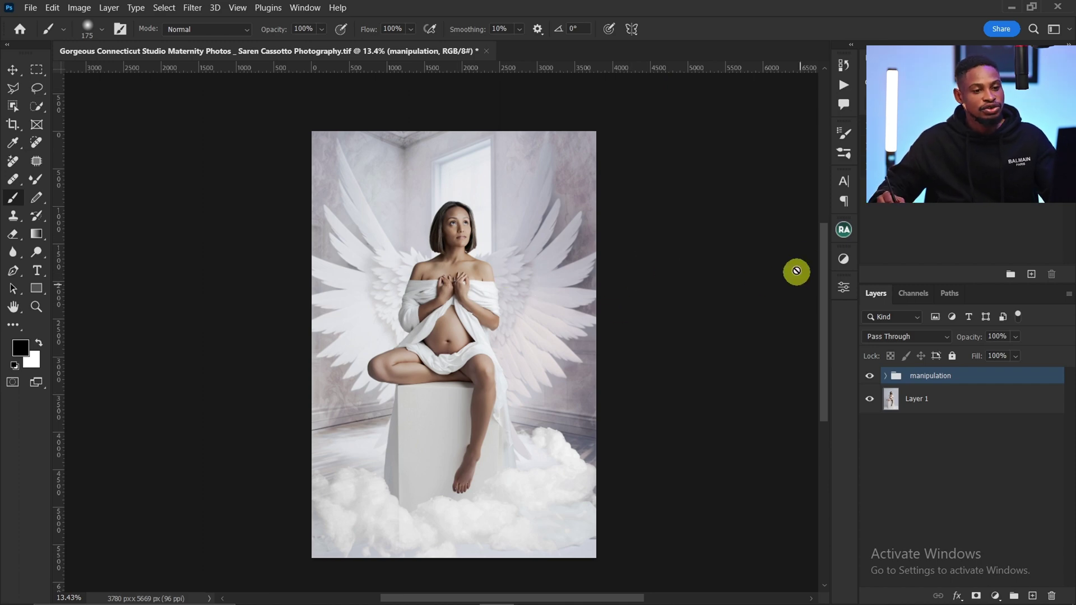
key("ctrl")
- Add a Curves adjustment using the auto Enhance Brightness and Contrast algorithm
left_click(845, 260)
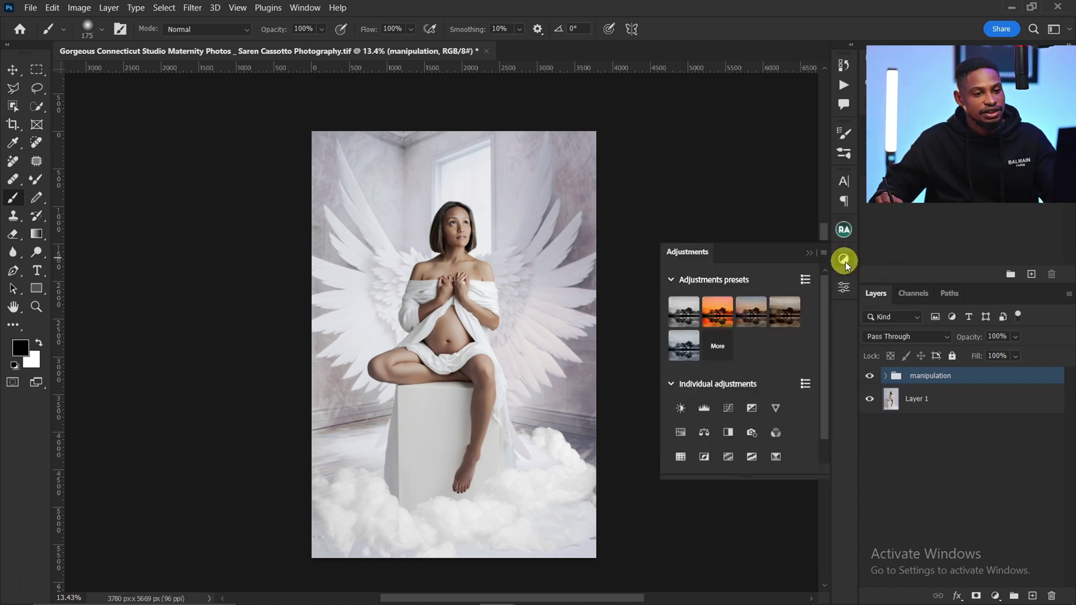
left_click(729, 414)
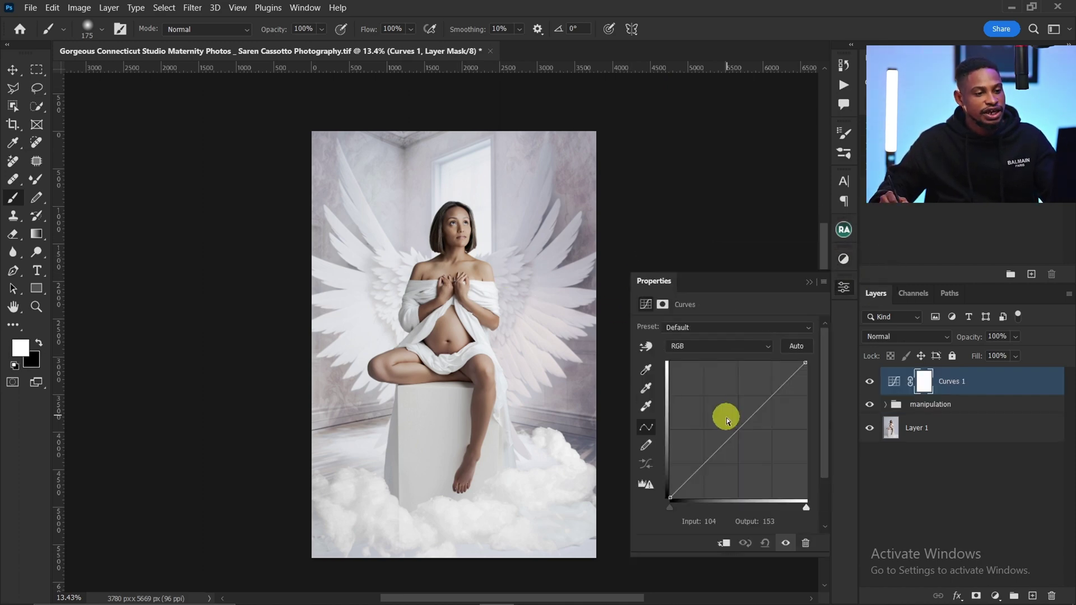
key("alt")
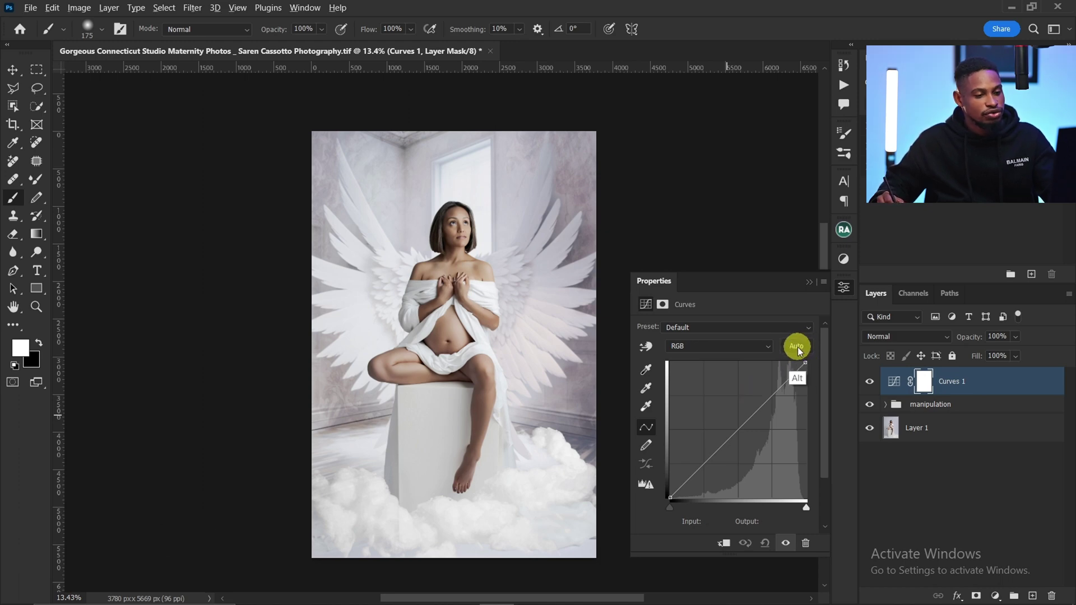
left_click(798, 346, "alt")
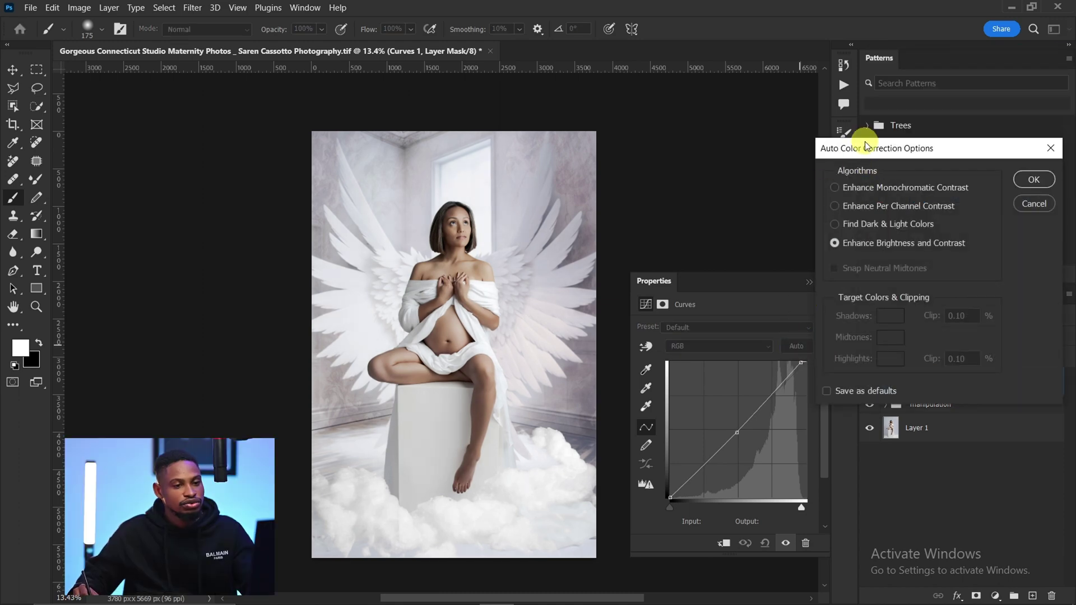
left_click_drag(933, 142, 891, 134)
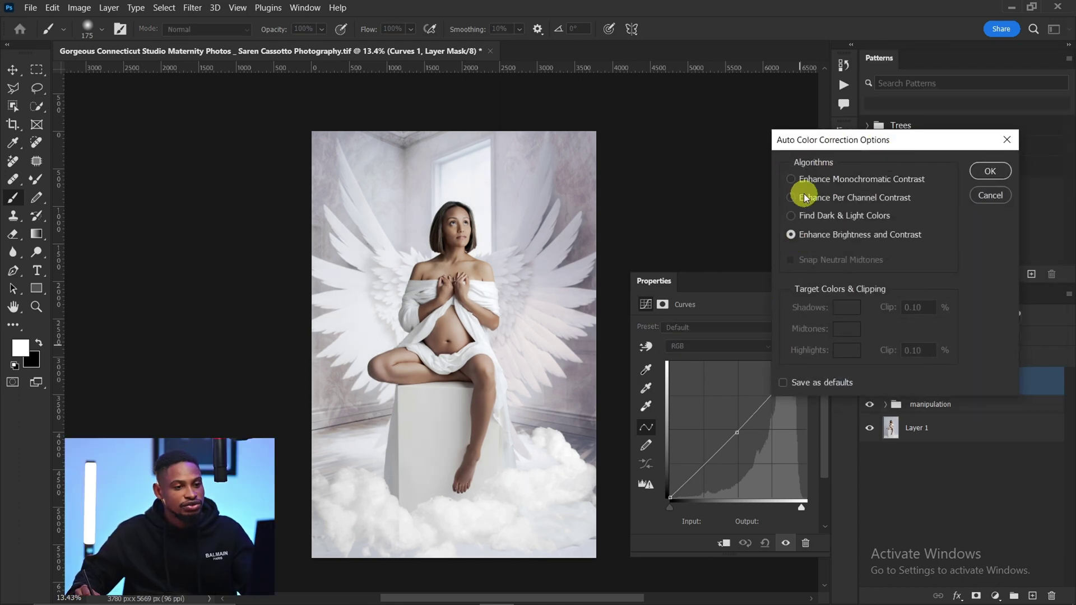
left_click(792, 180)
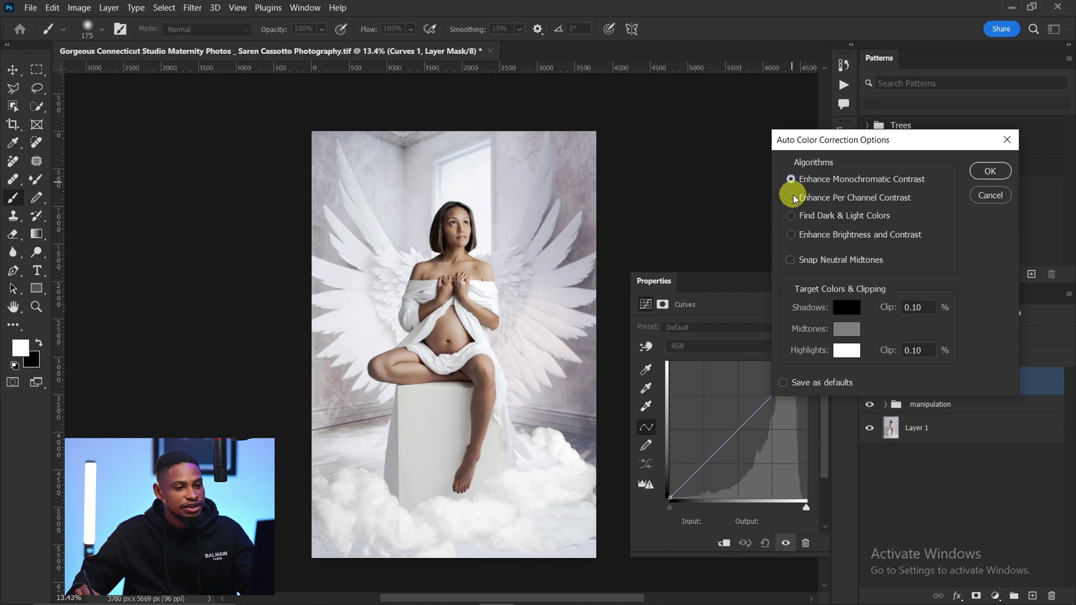
left_click(793, 215)
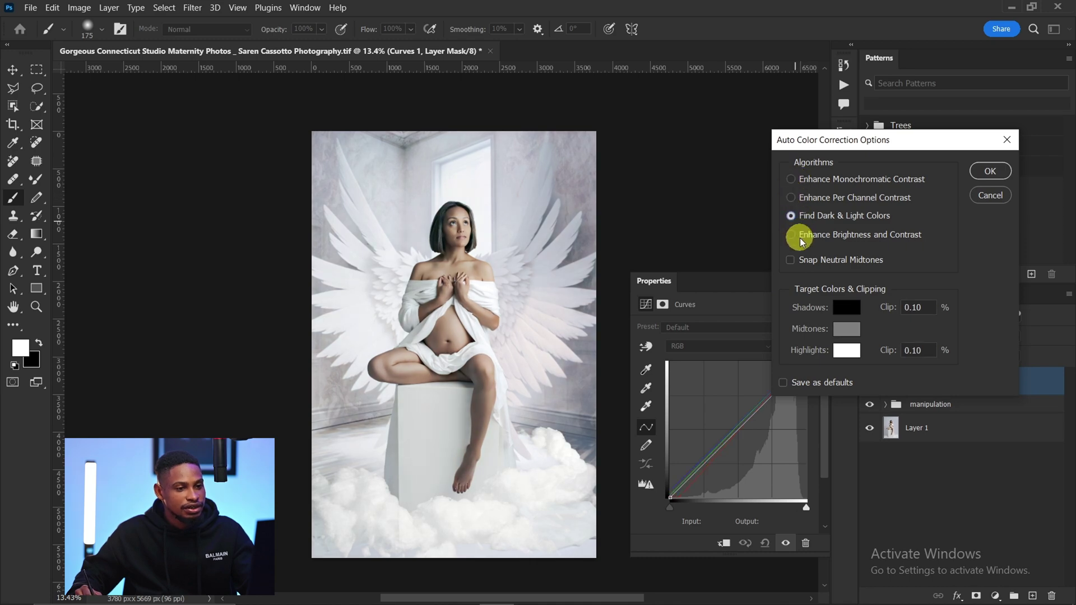
left_click(794, 234)
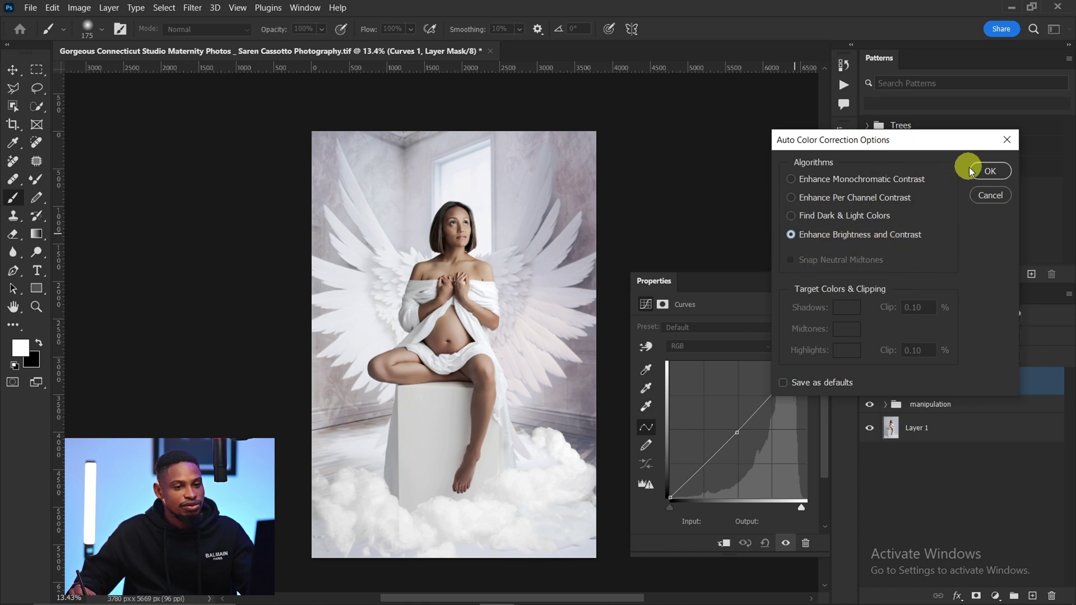
left_click(989, 173)
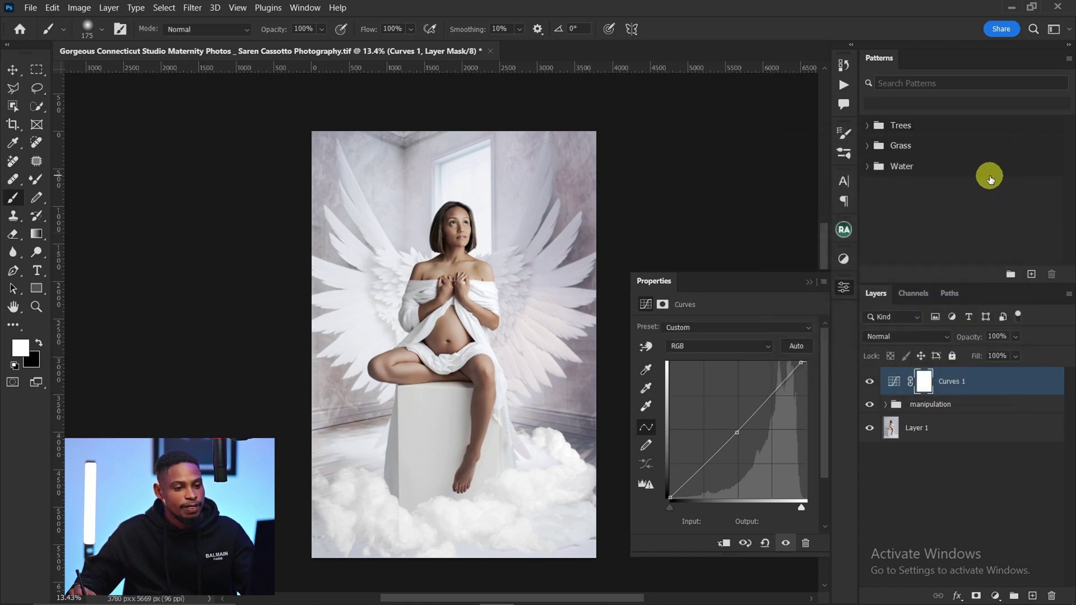
- Raise the Red channel curve slightly and toggle Curves 1 to compare
left_click(714, 351)
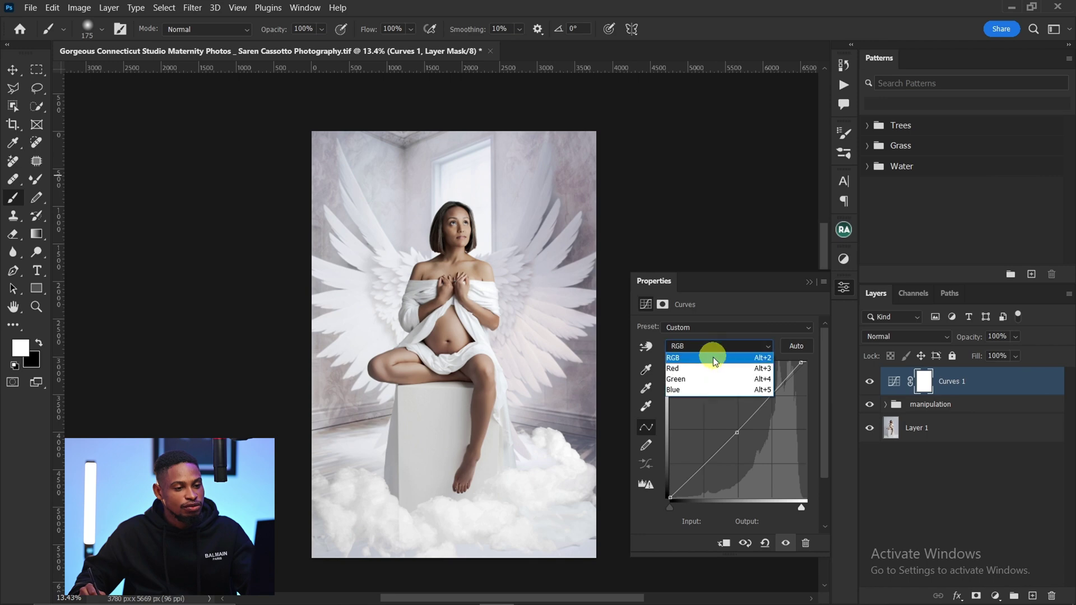
left_click(708, 369)
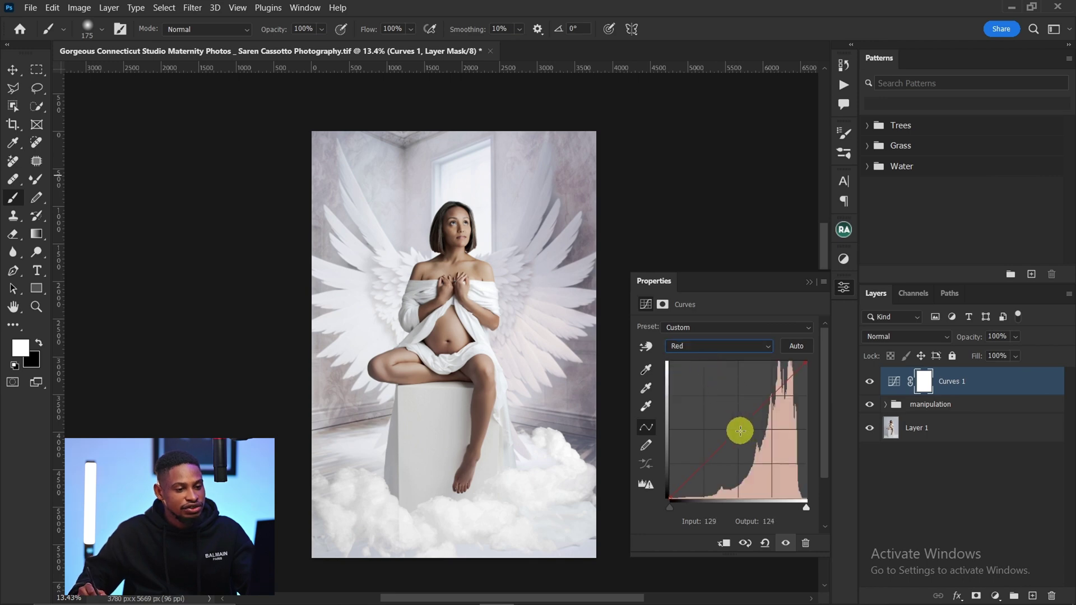
left_click_drag(740, 430, 733, 427)
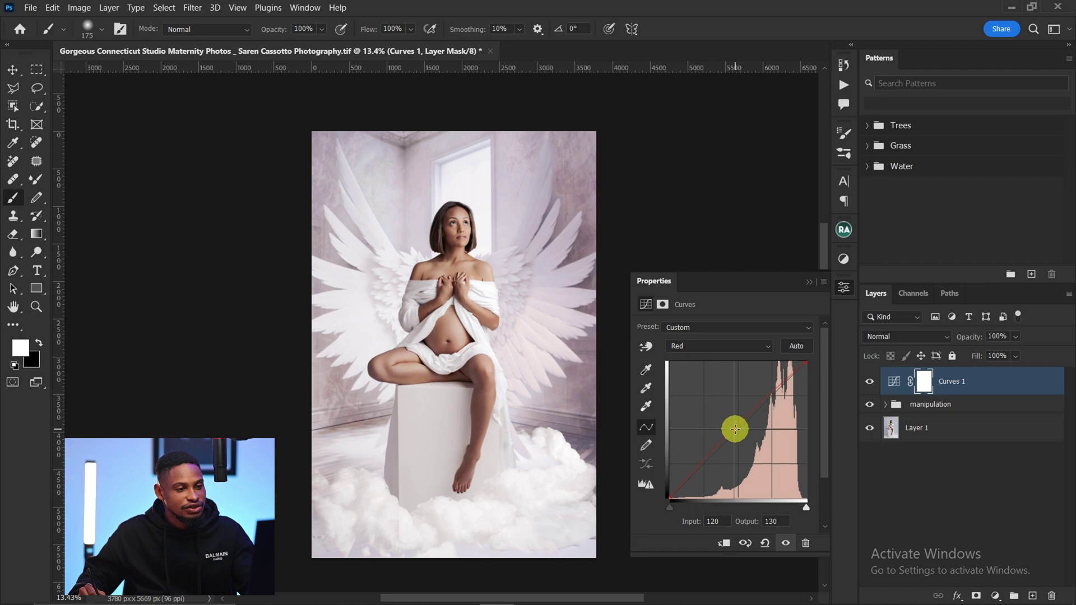
left_click(809, 285)
left_click(871, 384)
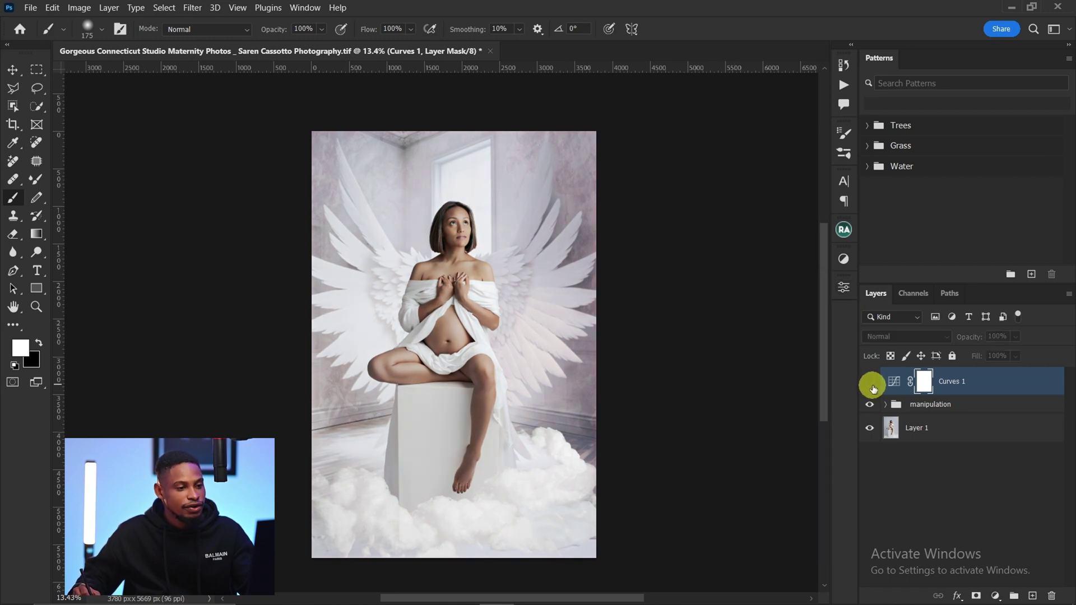
left_click(870, 385)
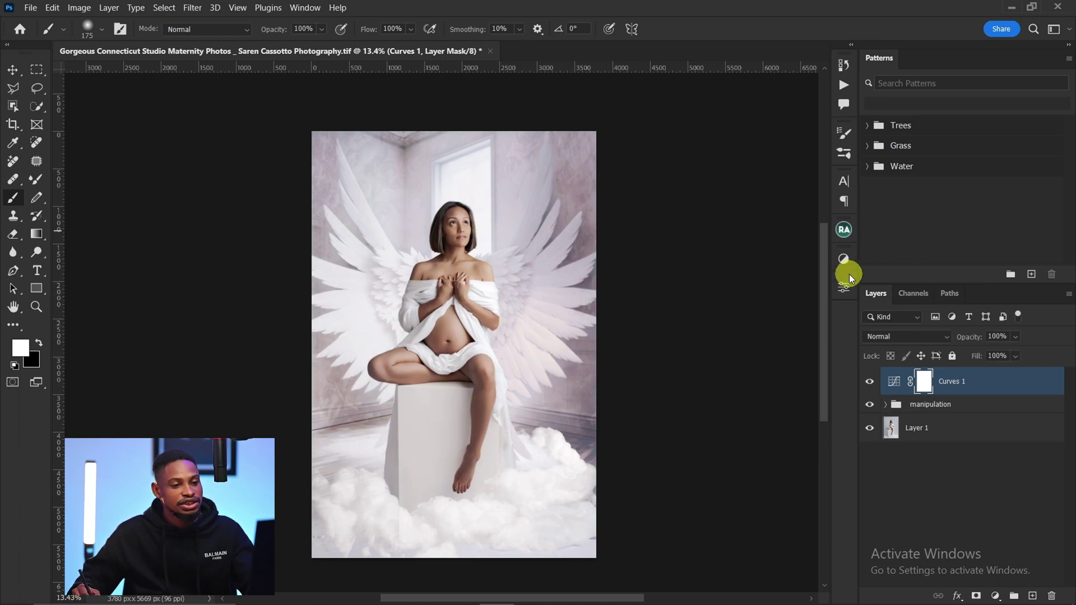
- Add a Color Lookup adjustment and settle on the Soft_Warming.look 3DLUT after previewing presets
left_click(844, 260)
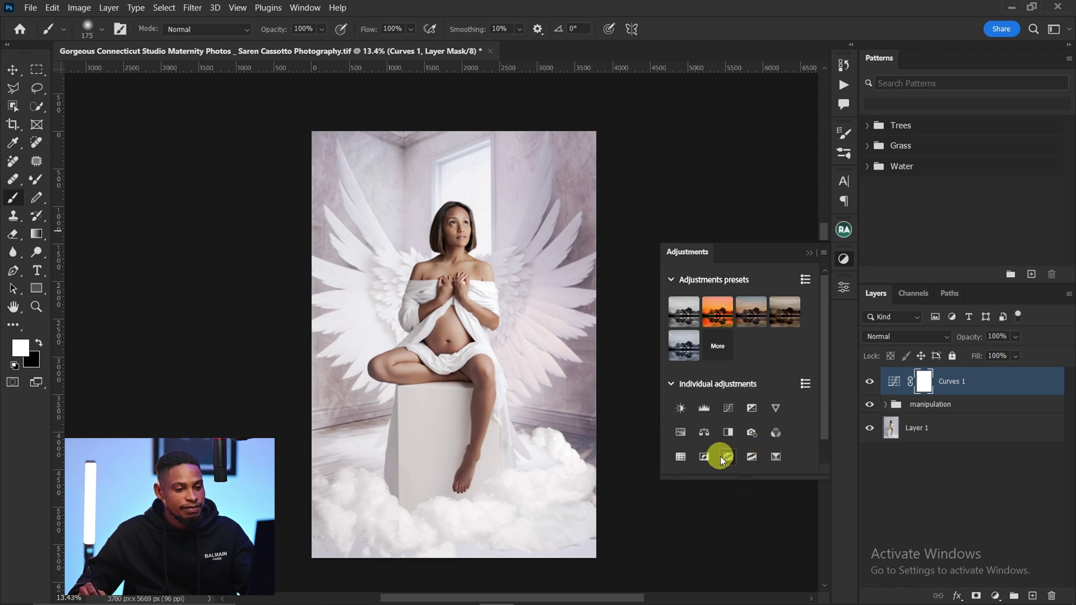
left_click(682, 457)
left_click(752, 329)
left_click(767, 50)
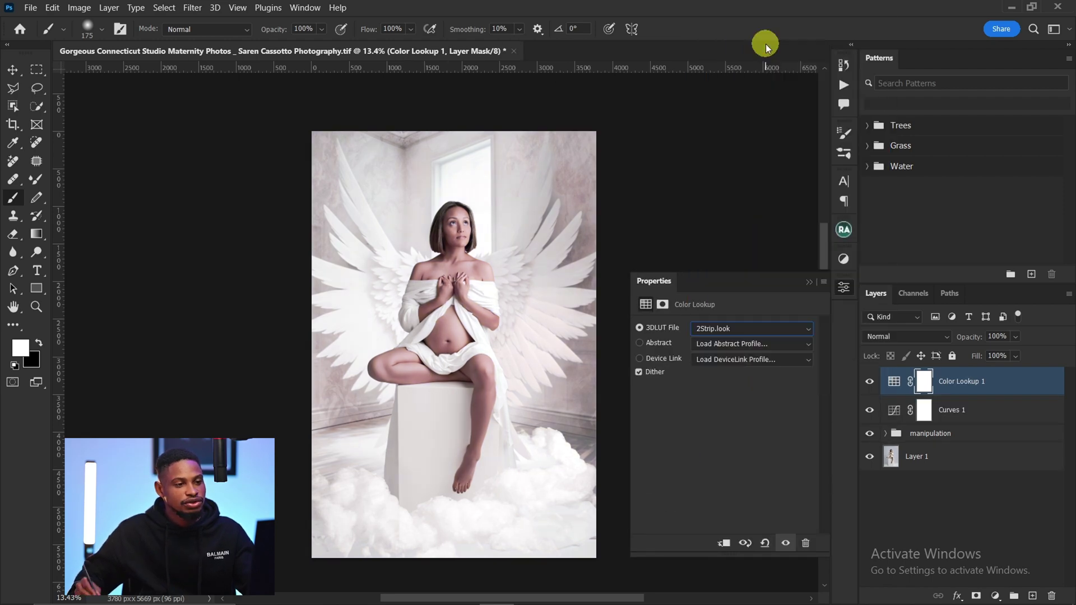
key("Down")
key("Down")
key("Down")
key("Down")
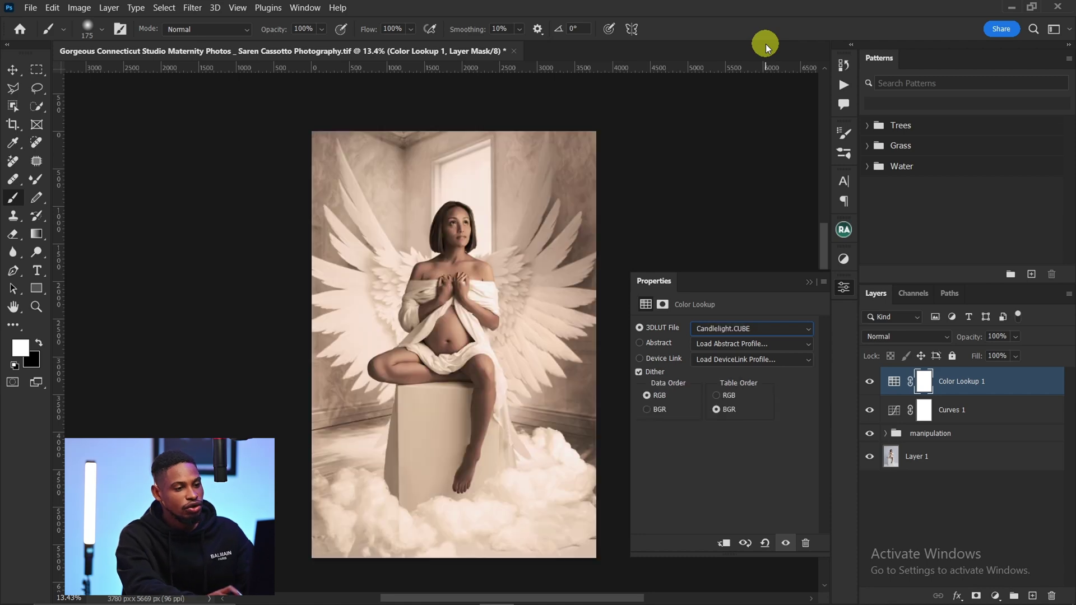
key("Down")
key("Down")
key("Down")
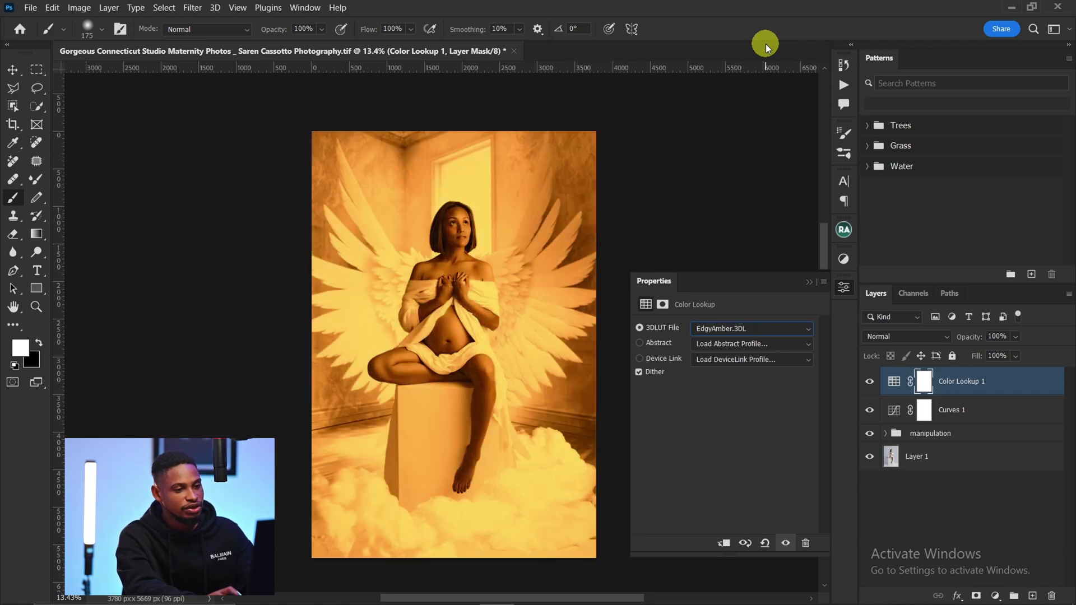
key("Up")
key("Down")
key("Down")
key("Down")
key("Down")
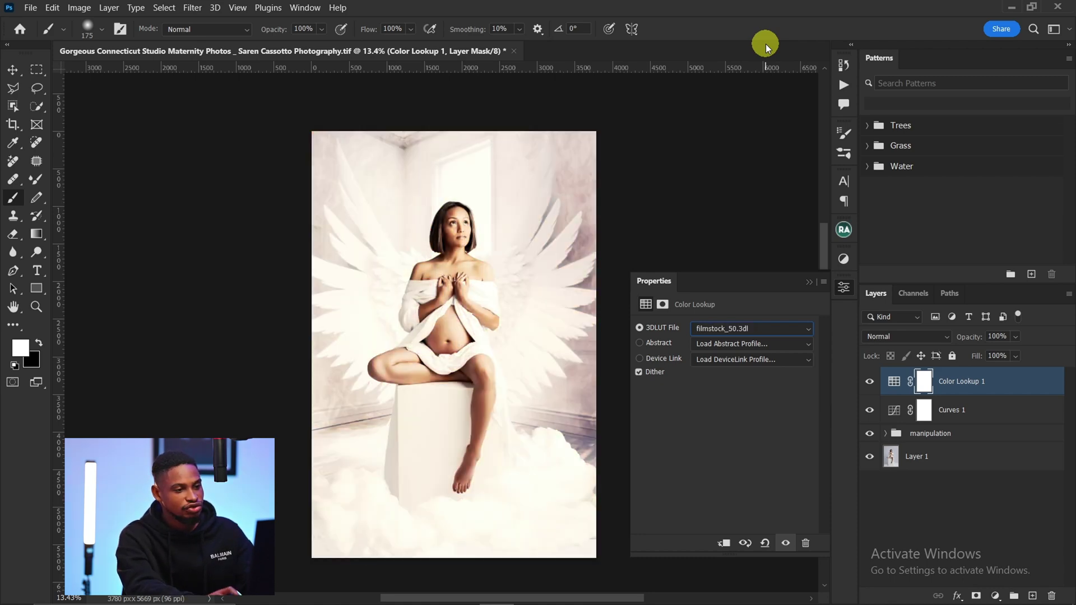
key("Down")
key("Down")
key("Down")
key("Down")
key("Down")
key("Down")
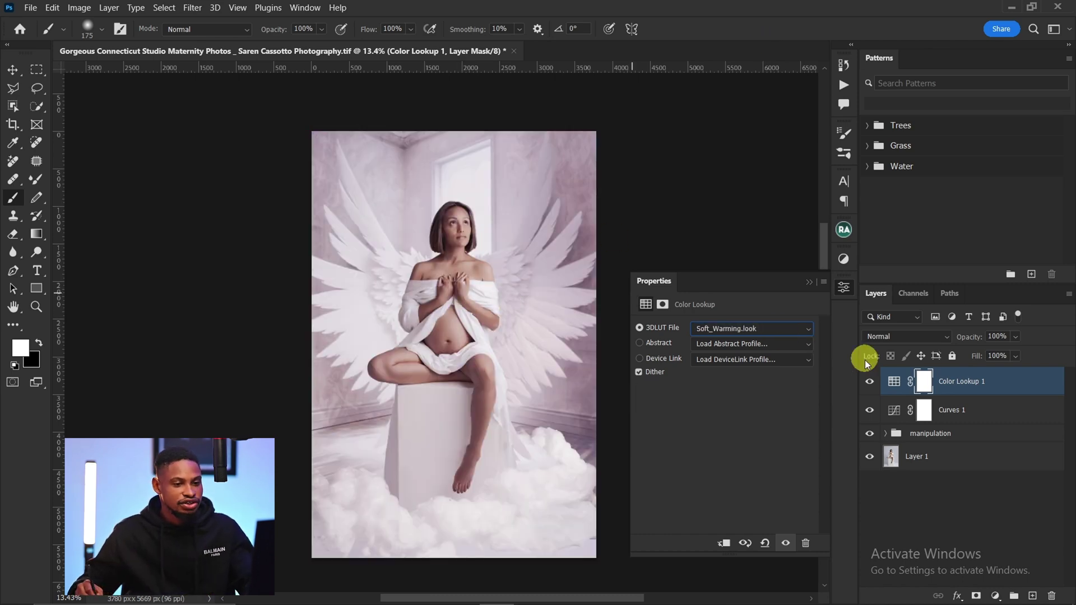
- Set Color Lookup 1 to Lighten blend mode at 48% opacity
left_click(1001, 383)
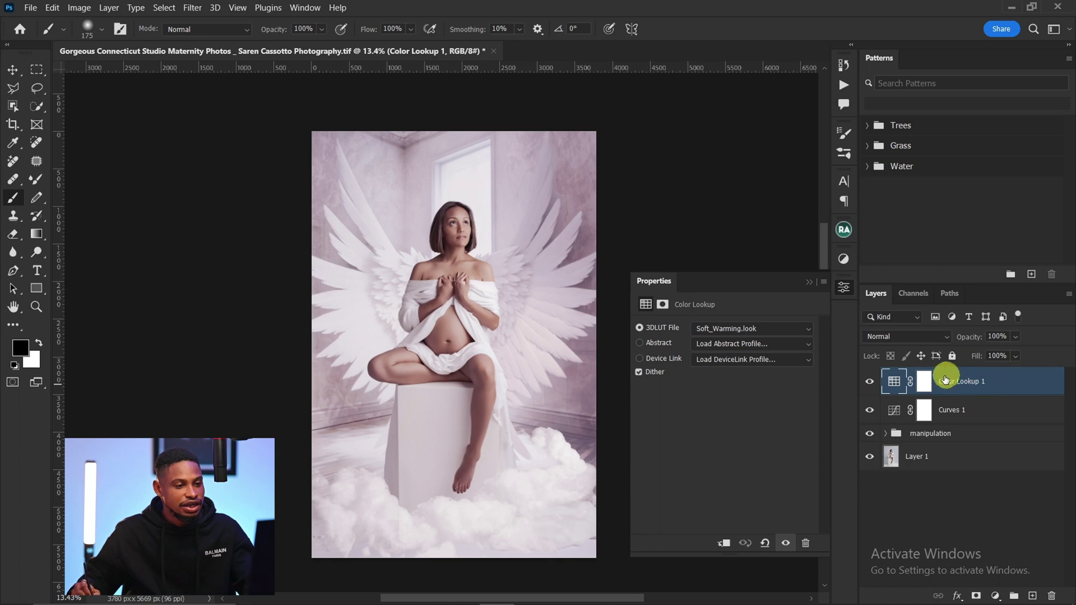
left_click(810, 284)
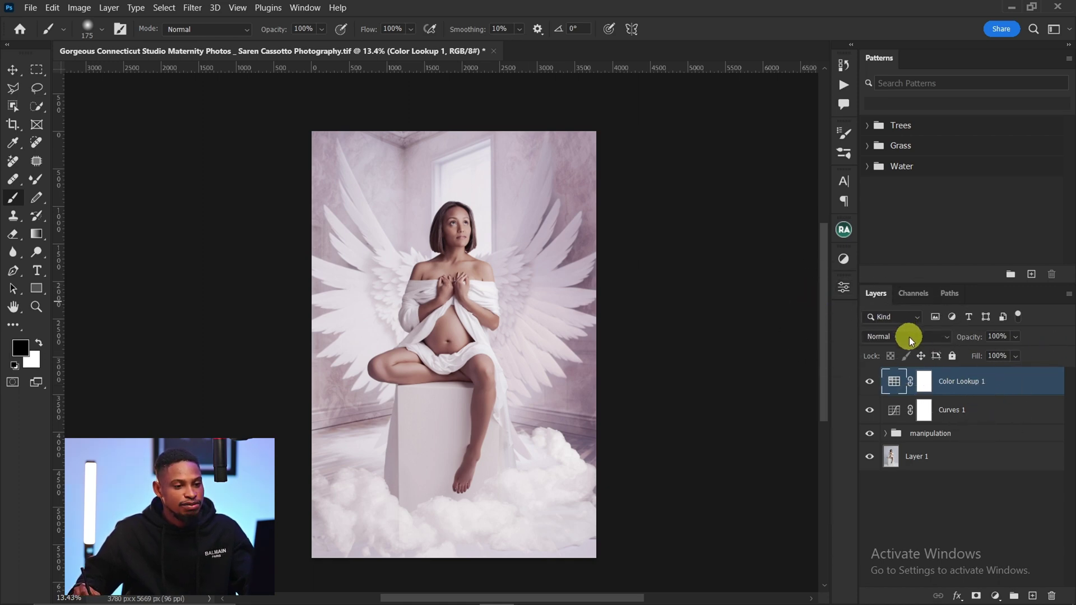
left_click(909, 337)
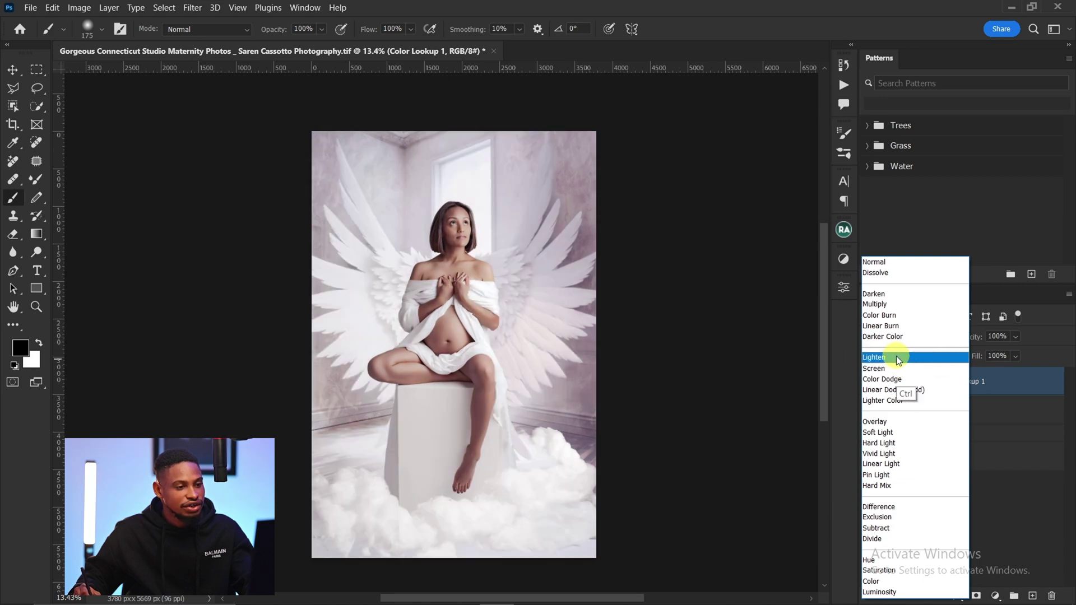
left_click(897, 357)
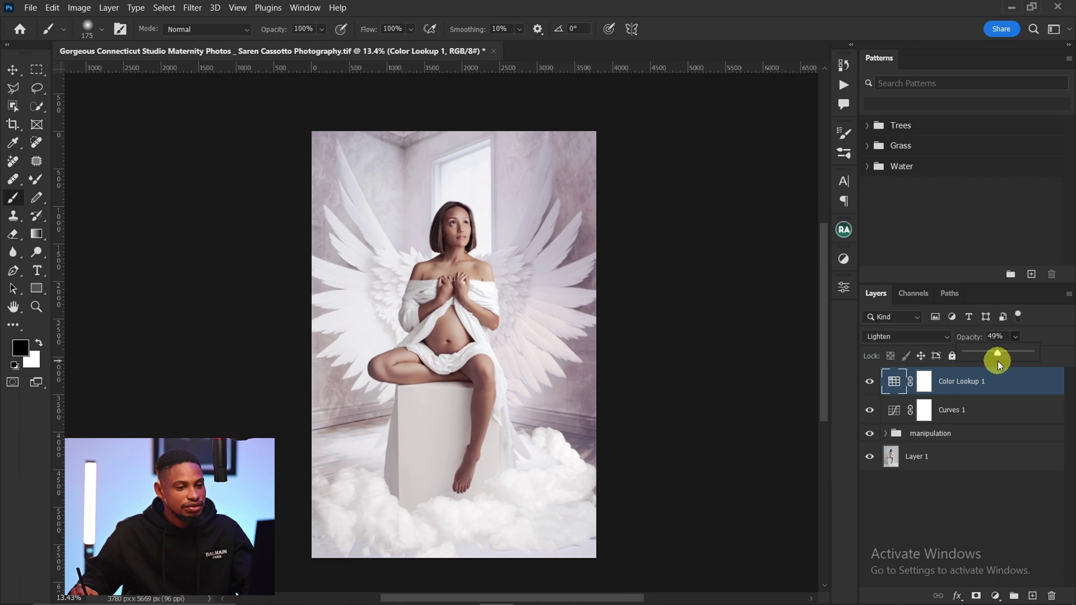
left_click(873, 383)
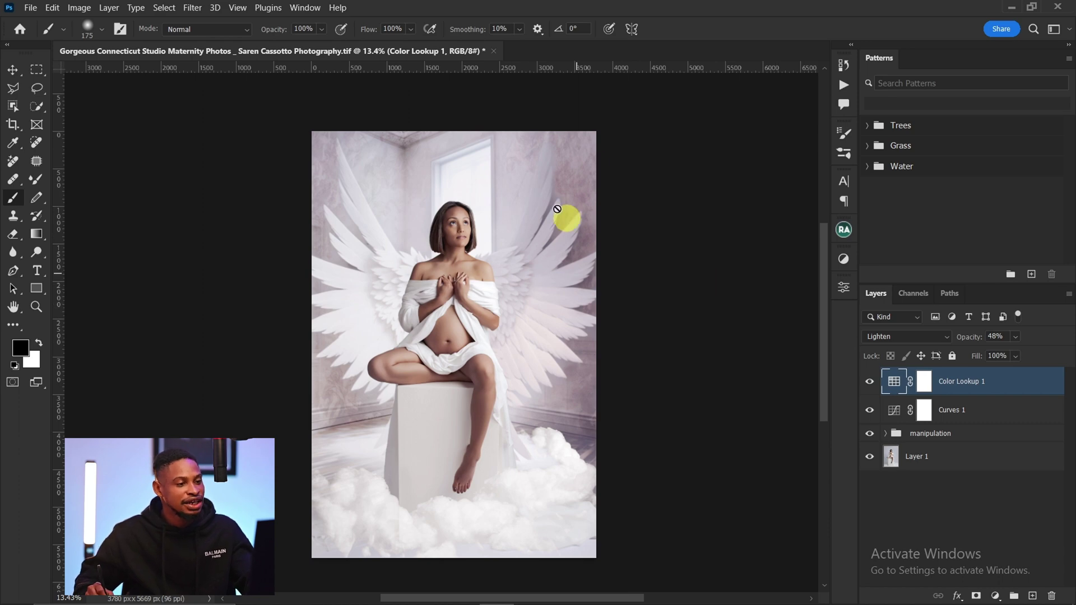
- Play the Noise action and zoom in on the face to inspect the grain
left_click(845, 85)
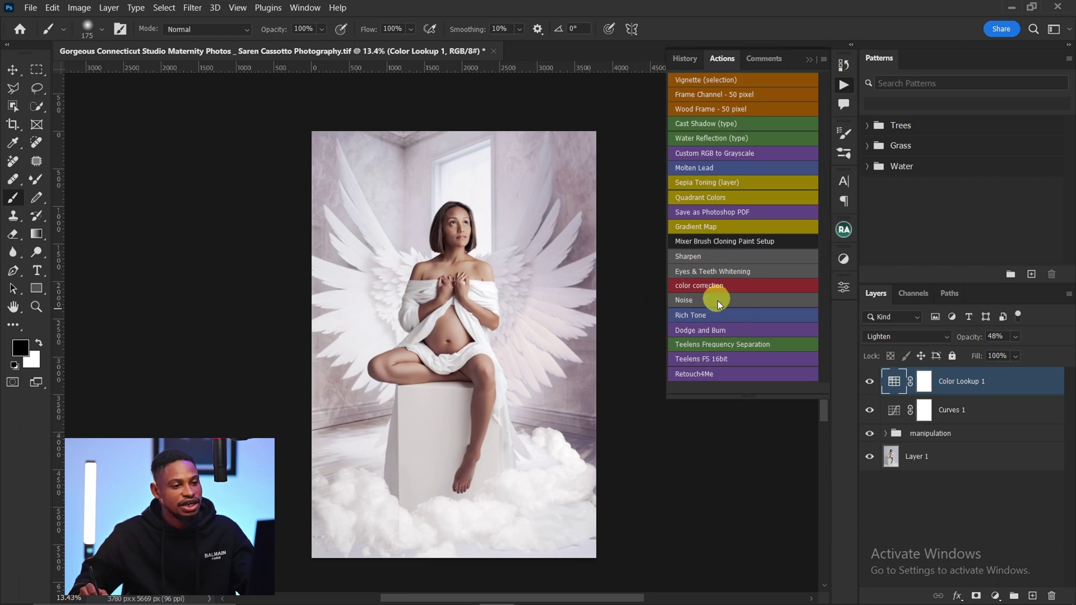
left_click(703, 302)
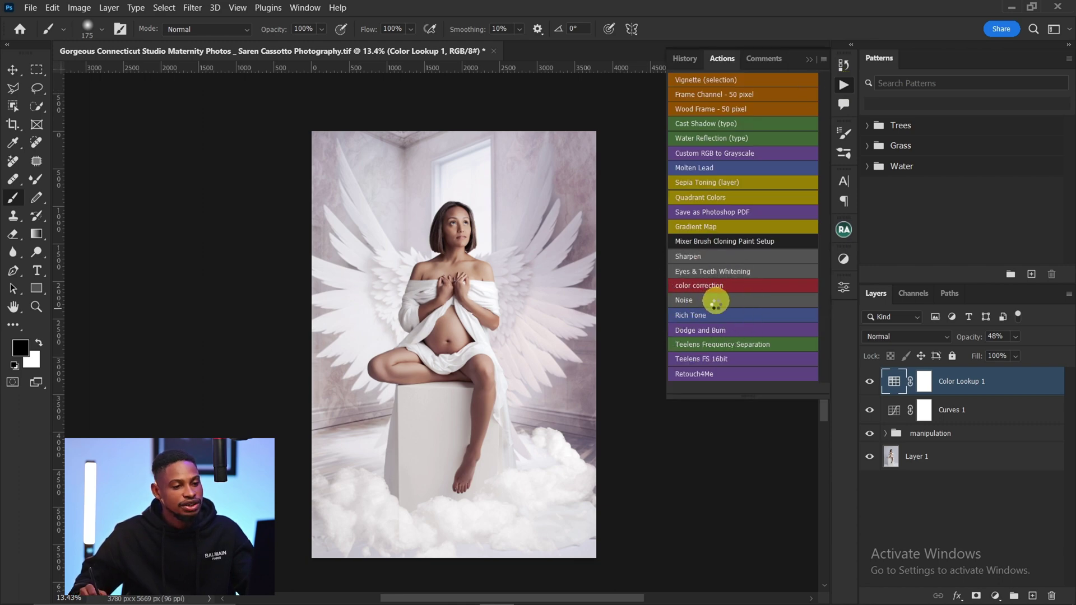
key("ctrl+space")
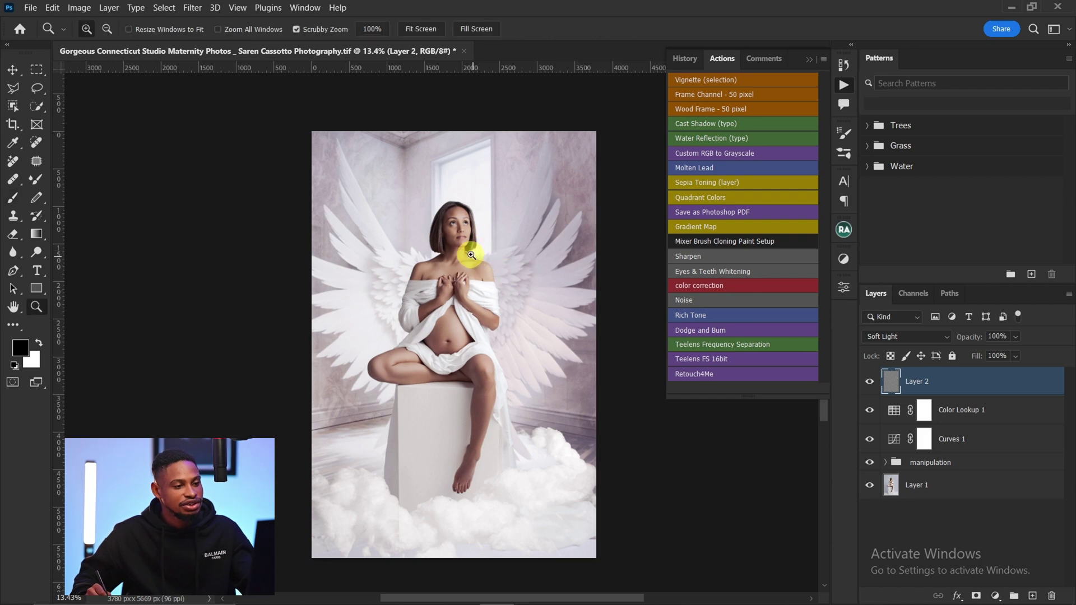
left_click_drag(522, 260, 550, 274)
key("ctrl+space")
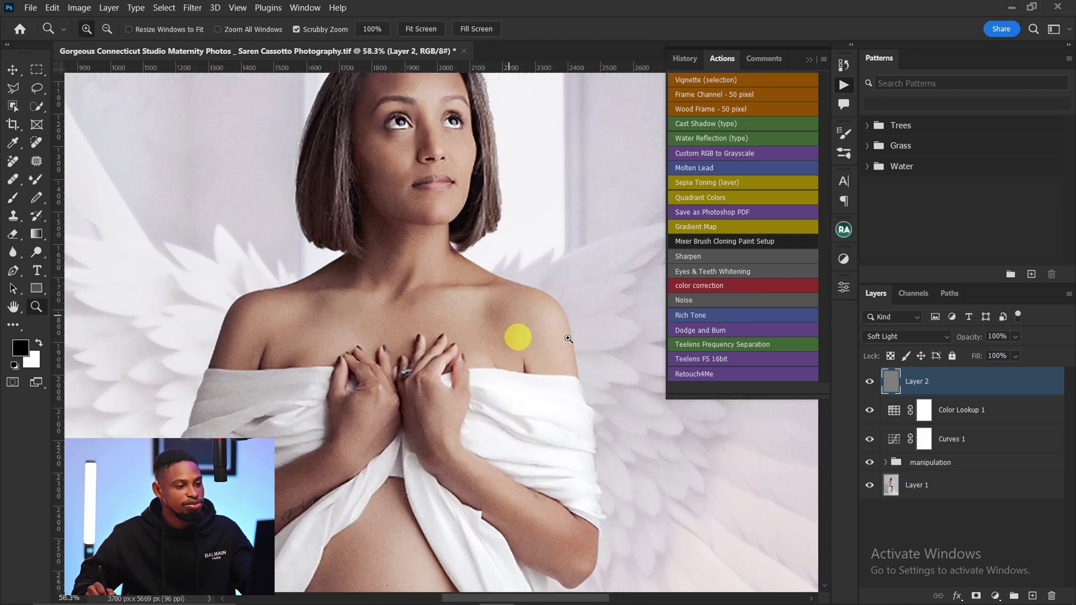
left_click_drag(529, 337, 509, 336)
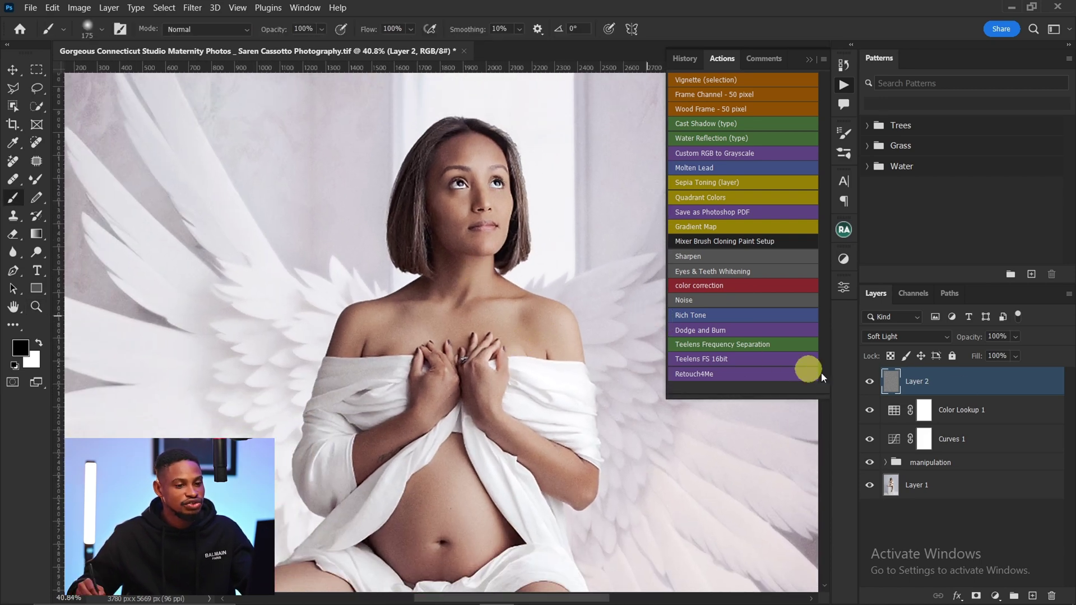
- Lower Layer 2's opacity to 61% and zoom back out to the whole image
left_click_drag(1018, 341, 1008, 360)
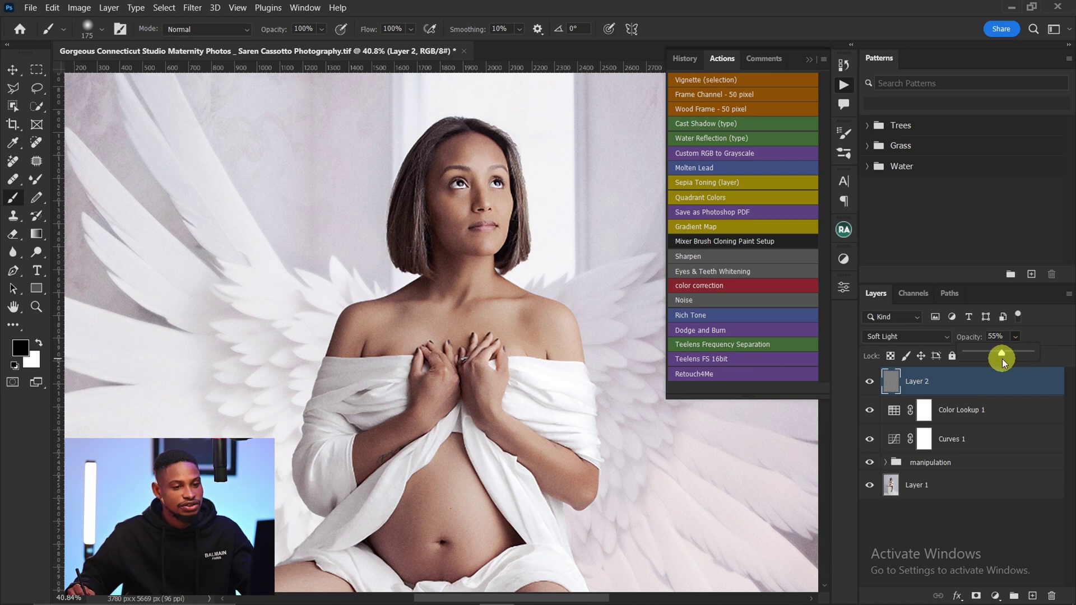
left_click_drag(1003, 362, 1008, 361)
key("ctrl+space")
left_click_drag(511, 308, 491, 343)
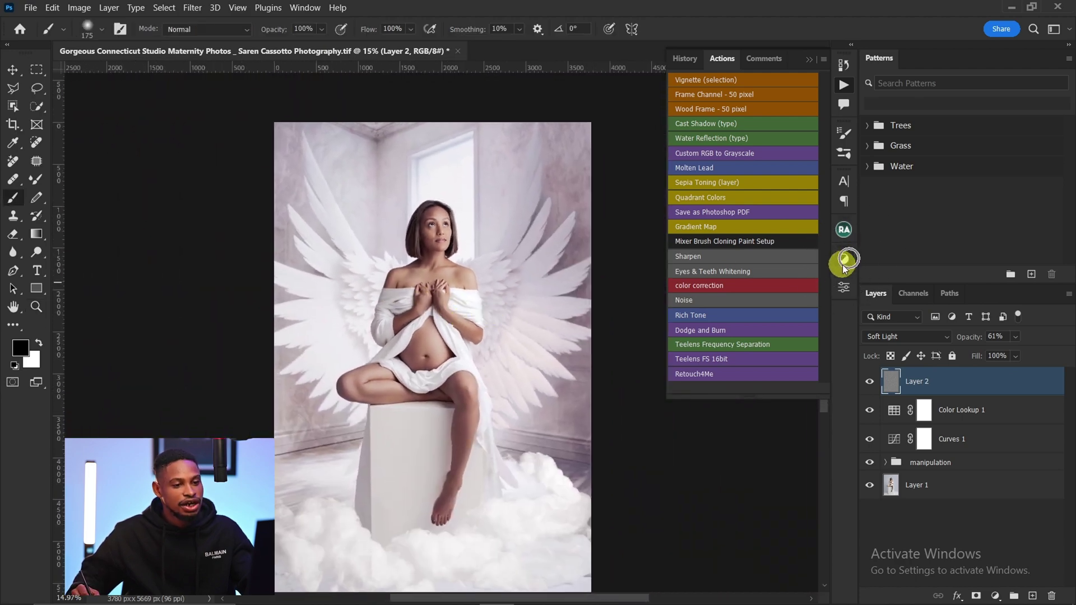
left_click(844, 259)
- Add Curves 2 with a midpoint and the black point lifted to output 18
left_click(730, 411)
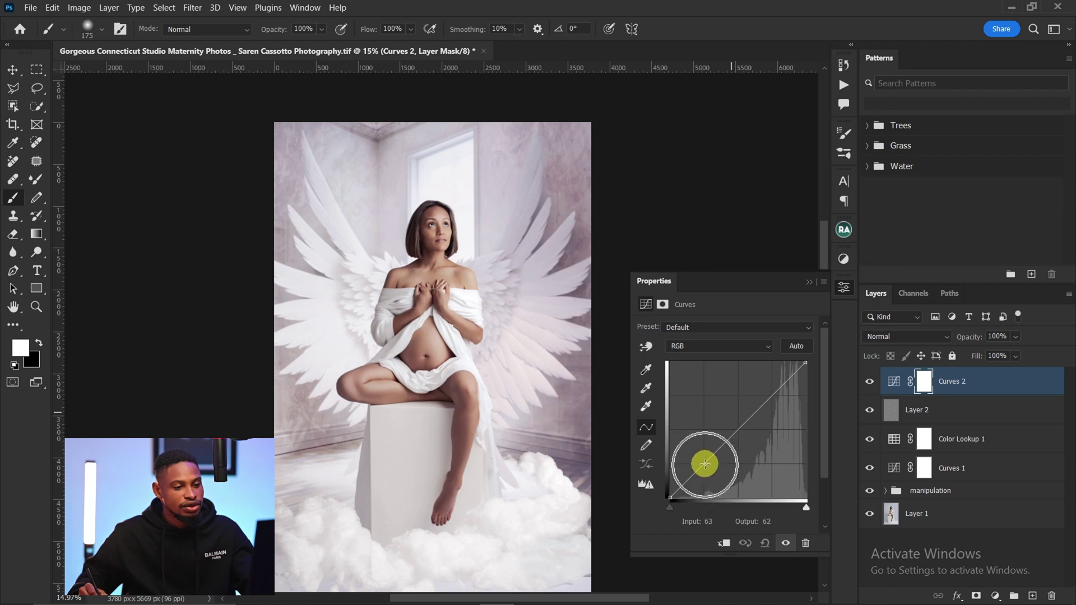
left_click(703, 463)
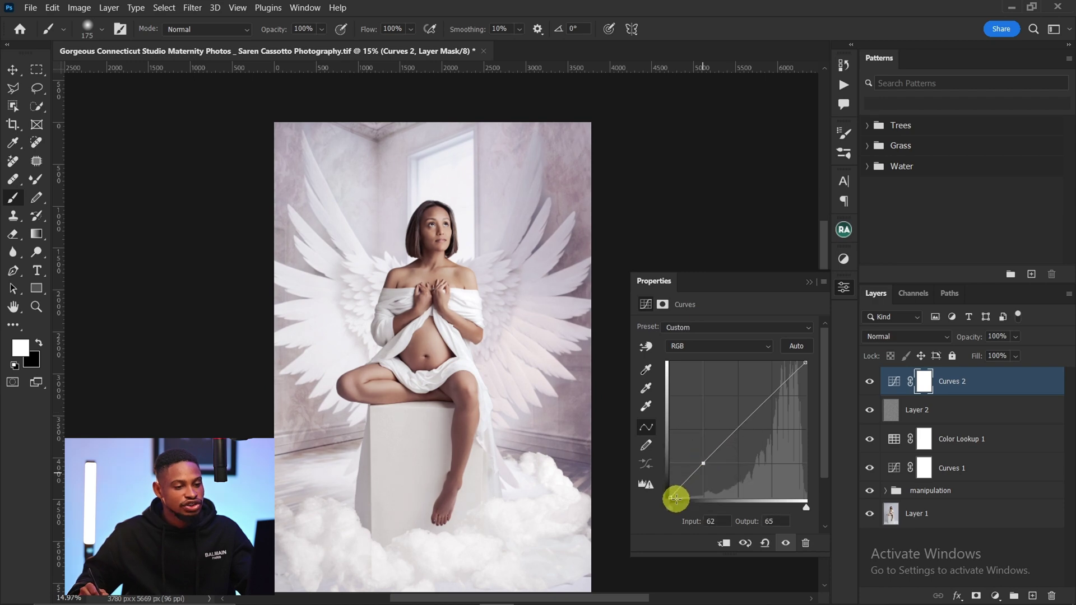
left_click_drag(671, 498, 667, 489)
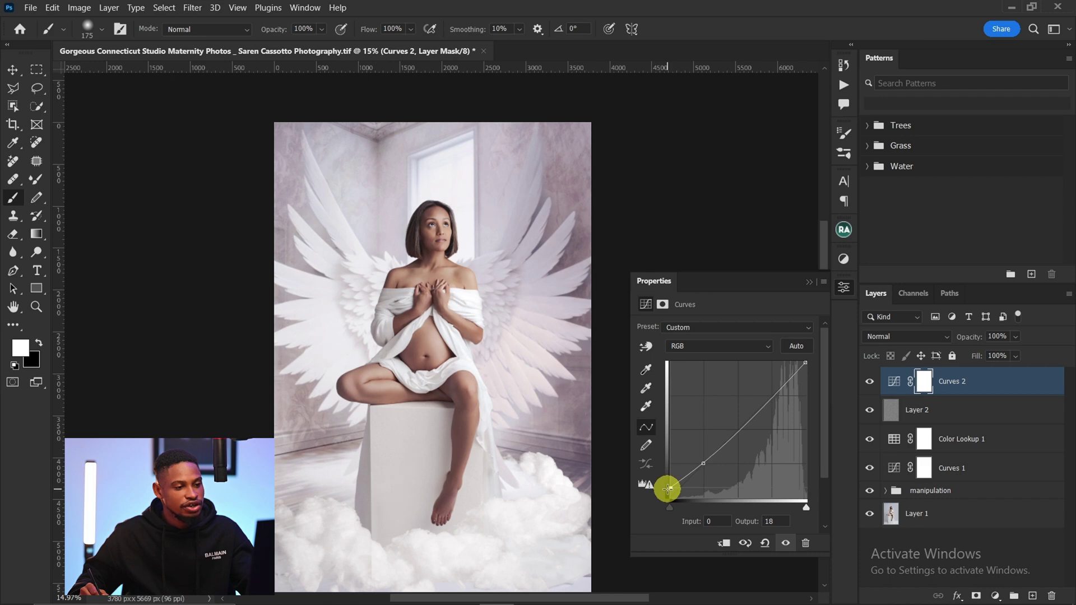
left_click(810, 283)
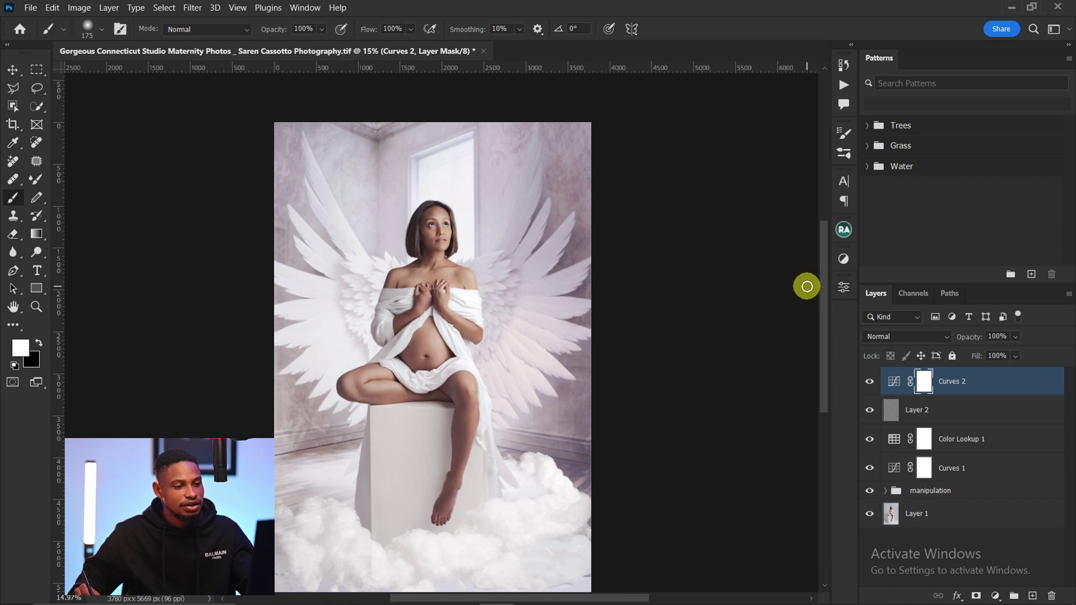
key("z")
left_click_drag(504, 368, 468, 374)
mouse_move(507, 381)
left_mouse_down()
mouse_move(519, 397)
mouse_move(646, 358)
left_mouse_up()
- Group Curves 2 through Curves 1 into a group named 'color grading'
key("b")
left_click(981, 478, "shift")
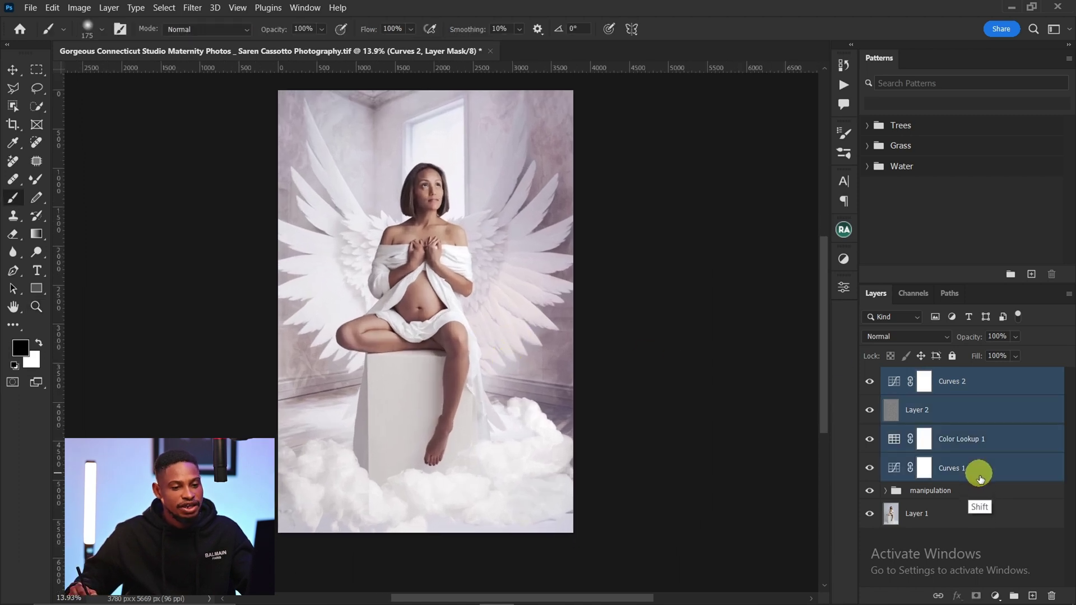
left_click(977, 494, "shift")
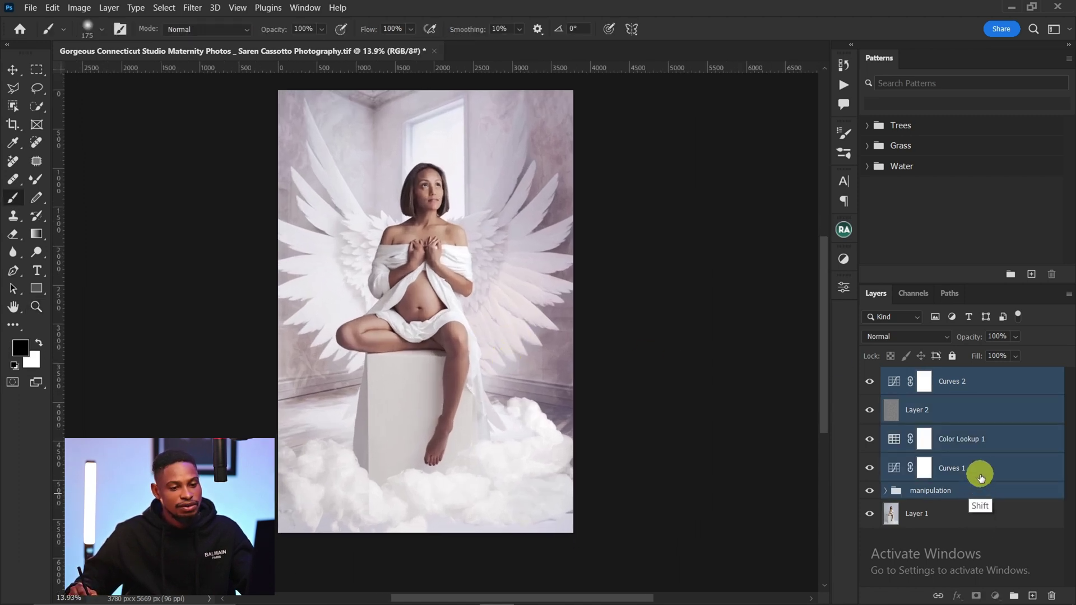
key("ctrl+g")
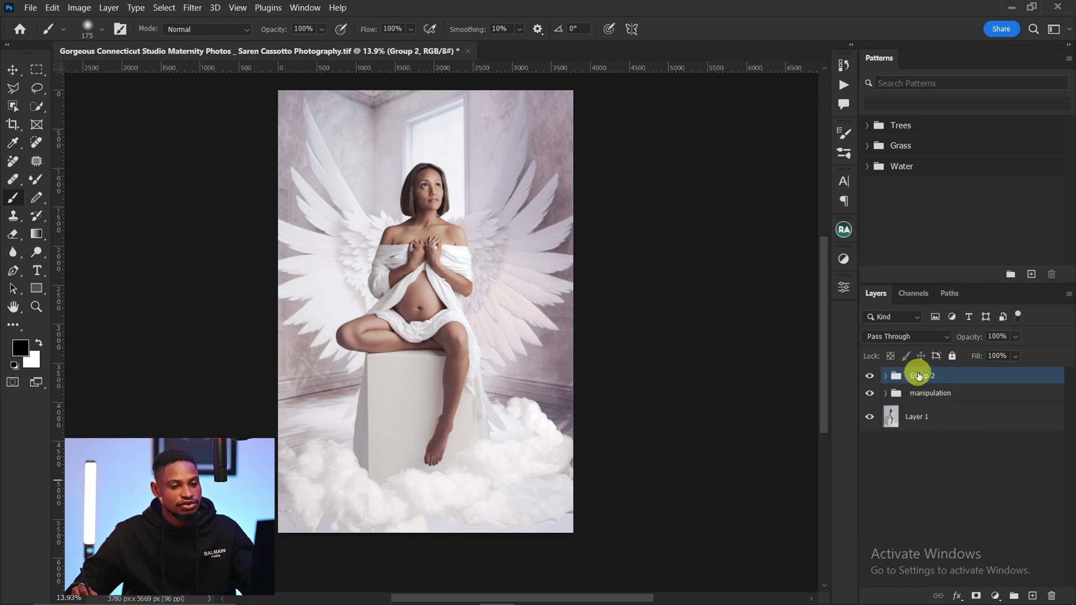
type("ding")
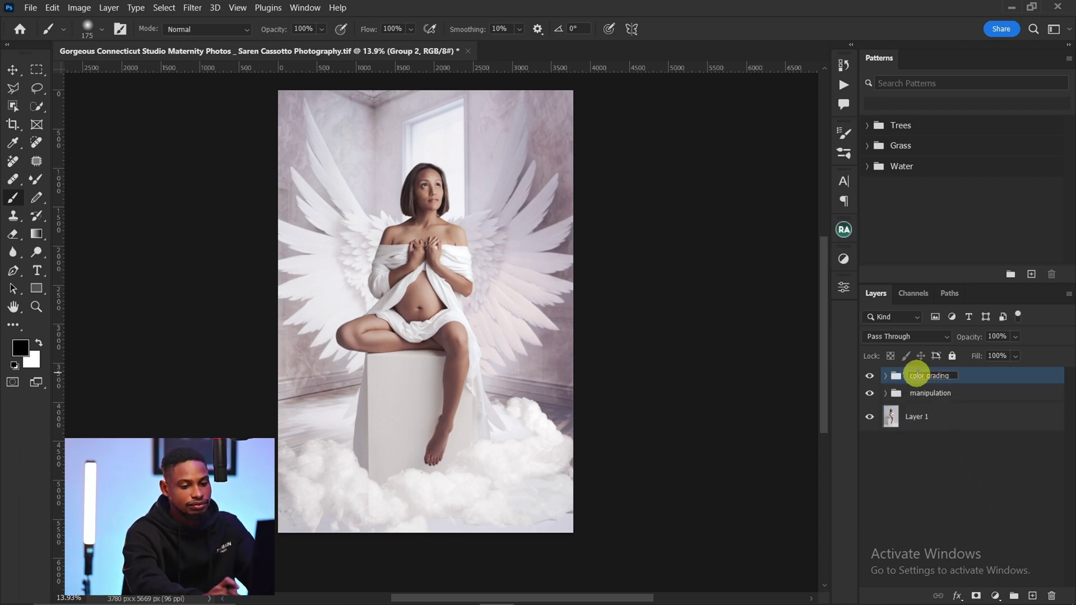
key("Return")
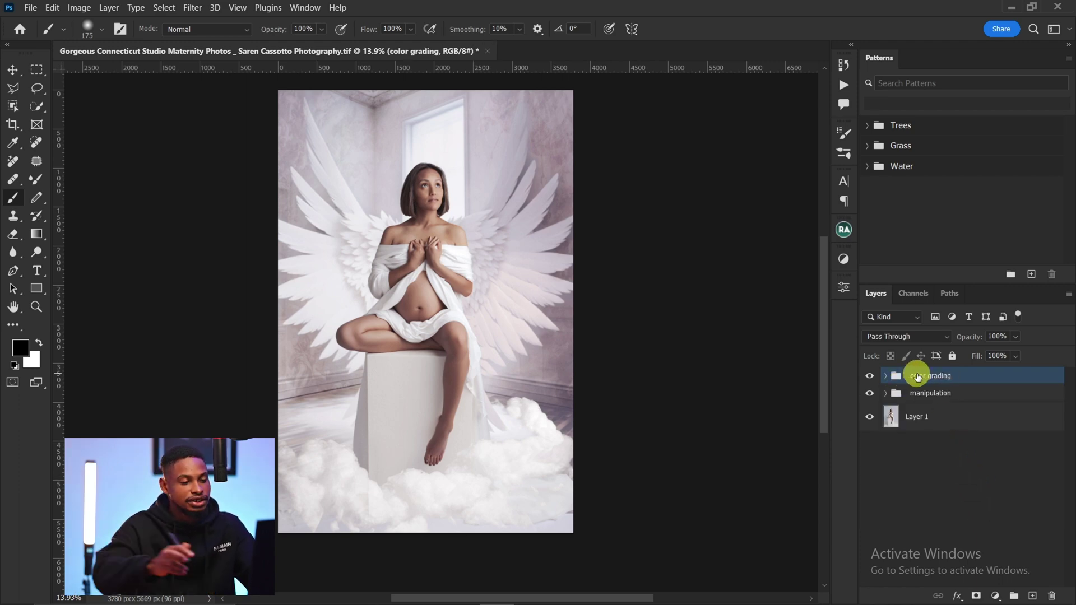
- Toggle the color grading and manipulation groups to compare against the original photo
left_click(870, 382)
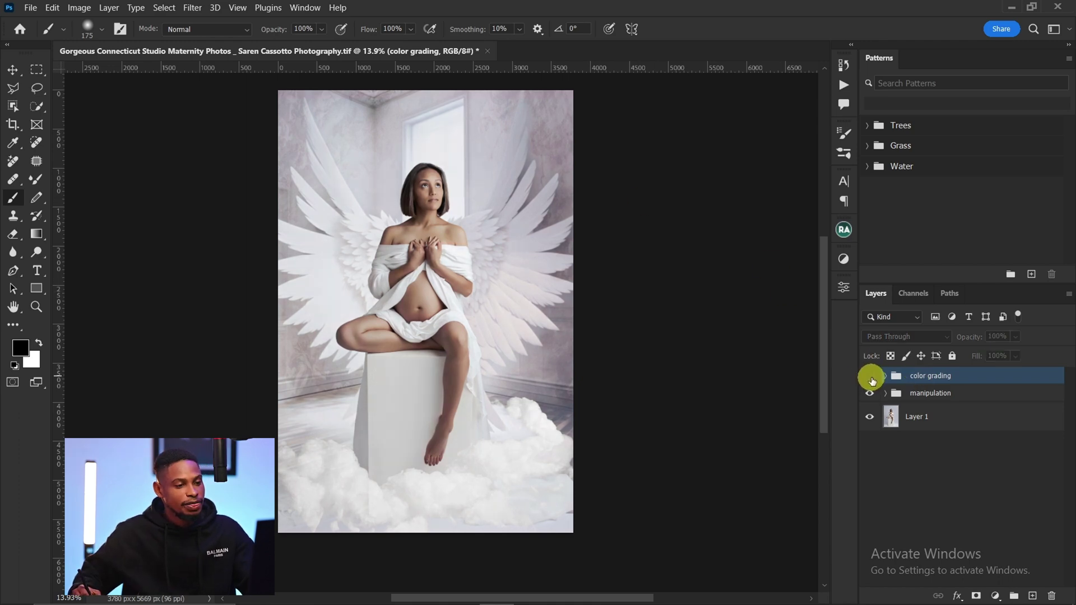
left_click(871, 383)
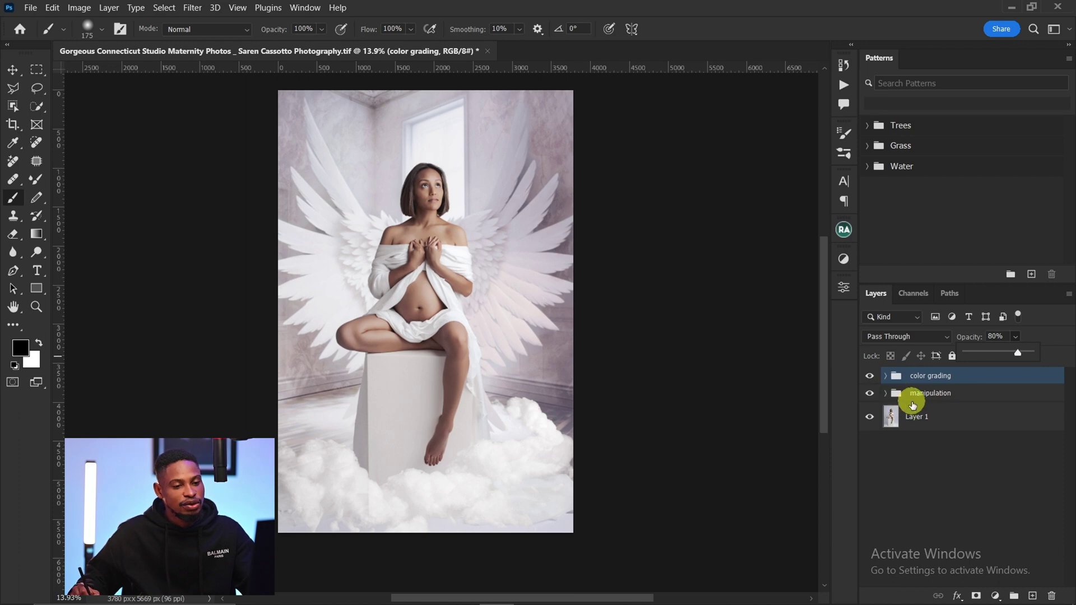
left_click_drag(870, 393, 869, 376)
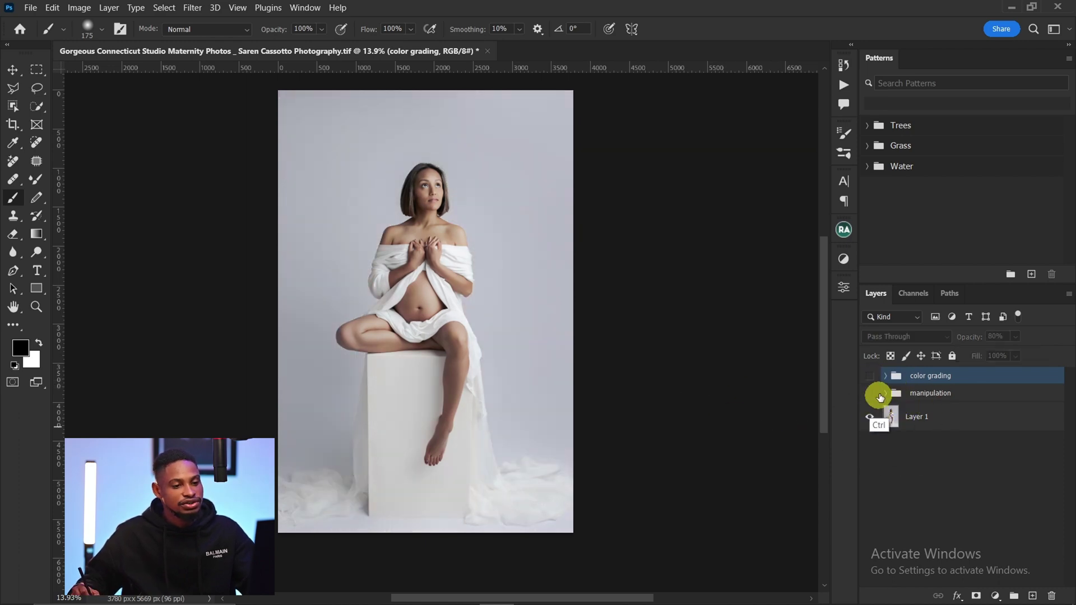
left_click(871, 393)
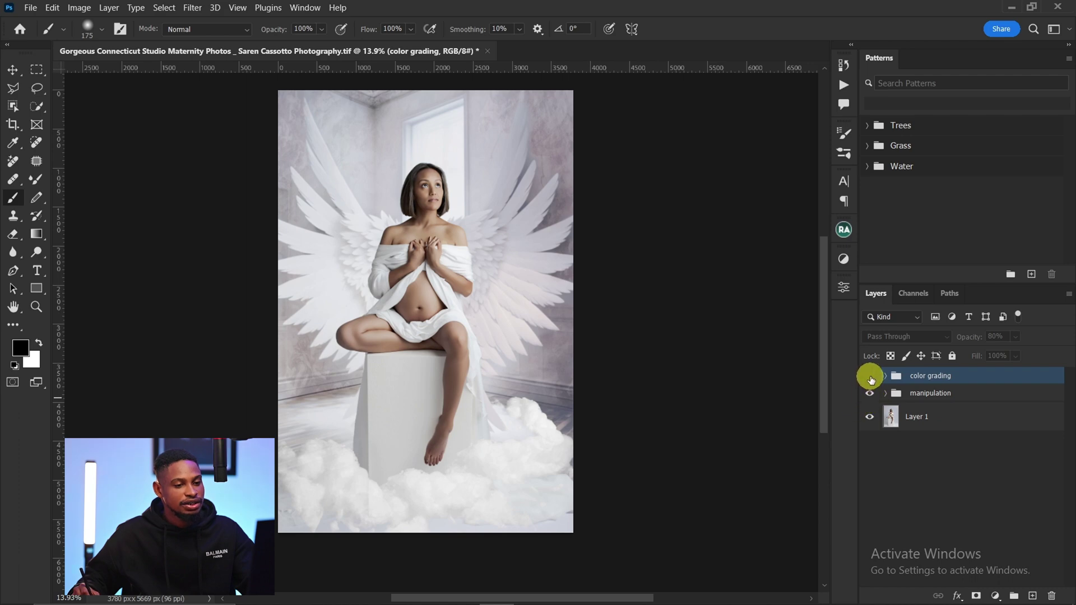
left_click(870, 377)
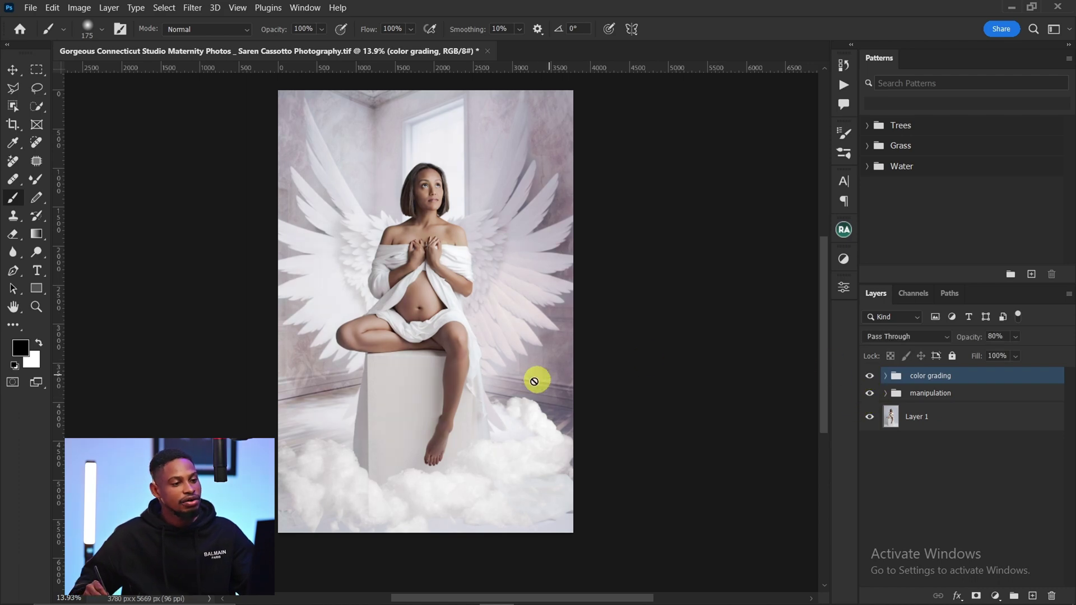